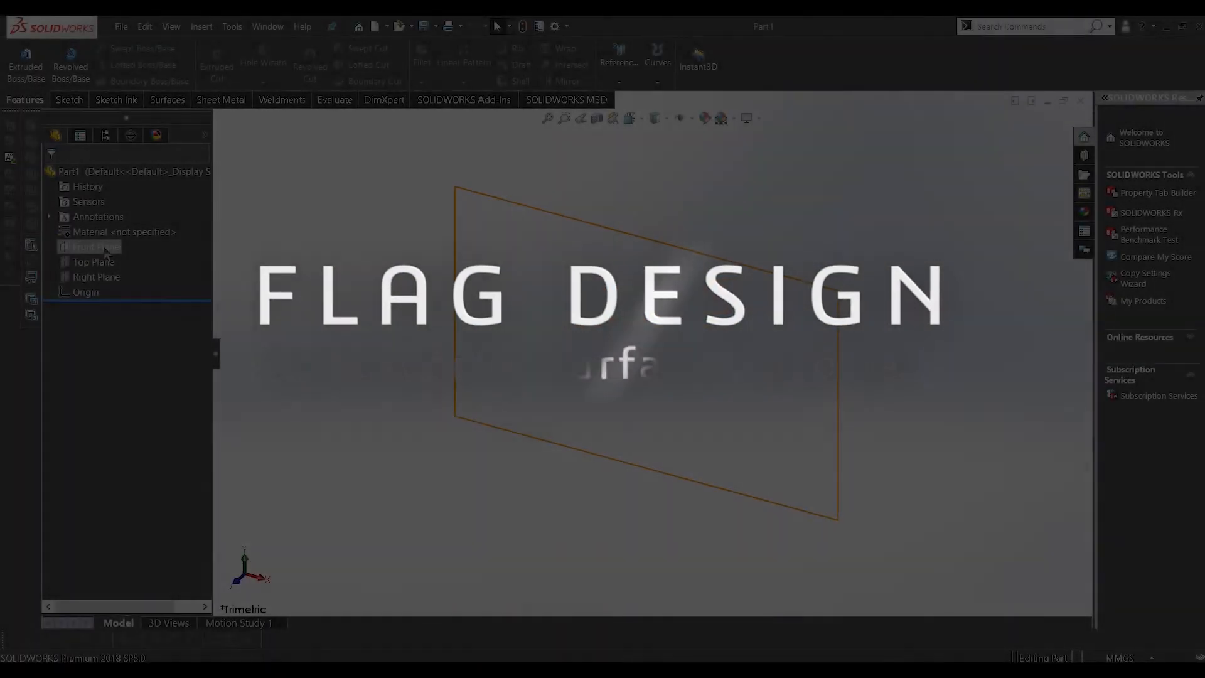
- Start a new sketch on the Top Plane
{"action": "left_click", "coordinate": [101, 248]}
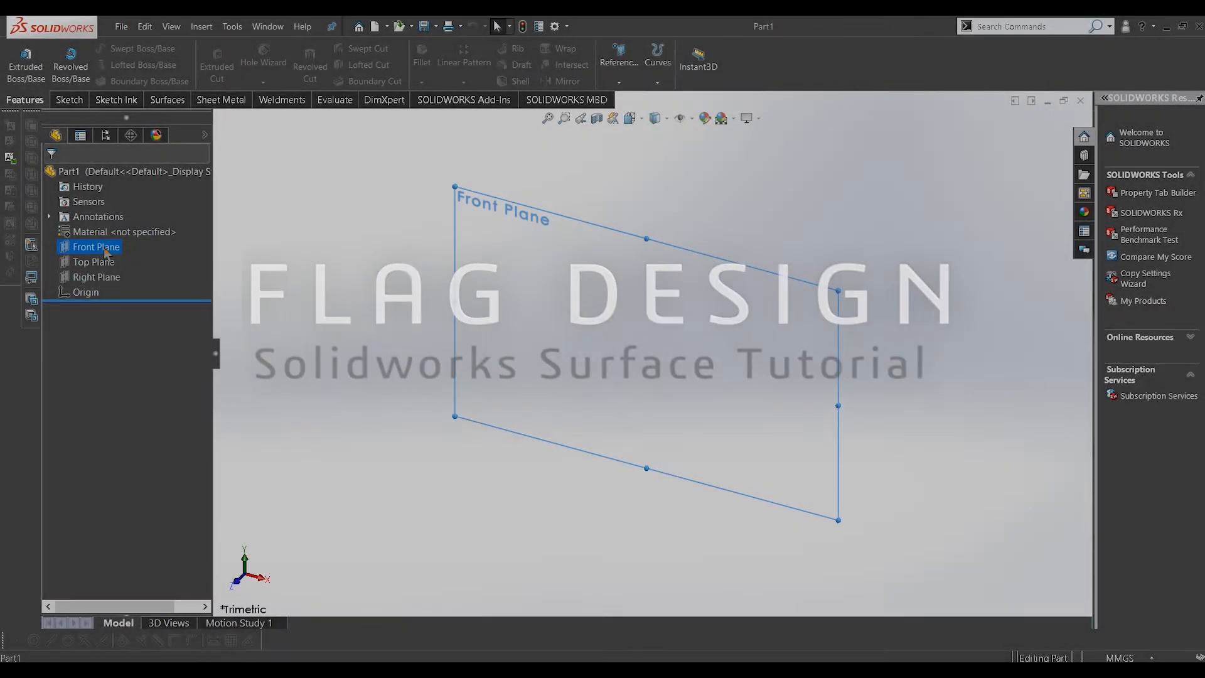
{"action": "right_click", "coordinate": [104, 249]}
{"action": "left_click", "coordinate": [80, 276]}
{"action": "right_click", "coordinate": [79, 269]}
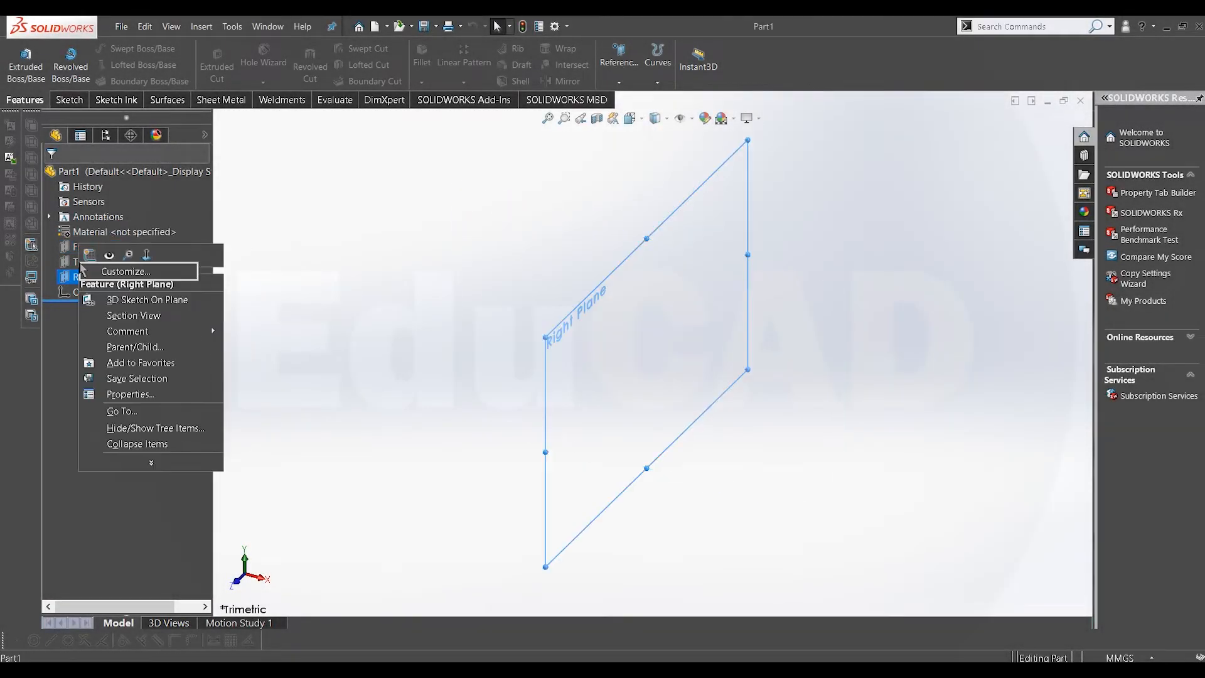
{"action": "left_click", "coordinate": [79, 260]}
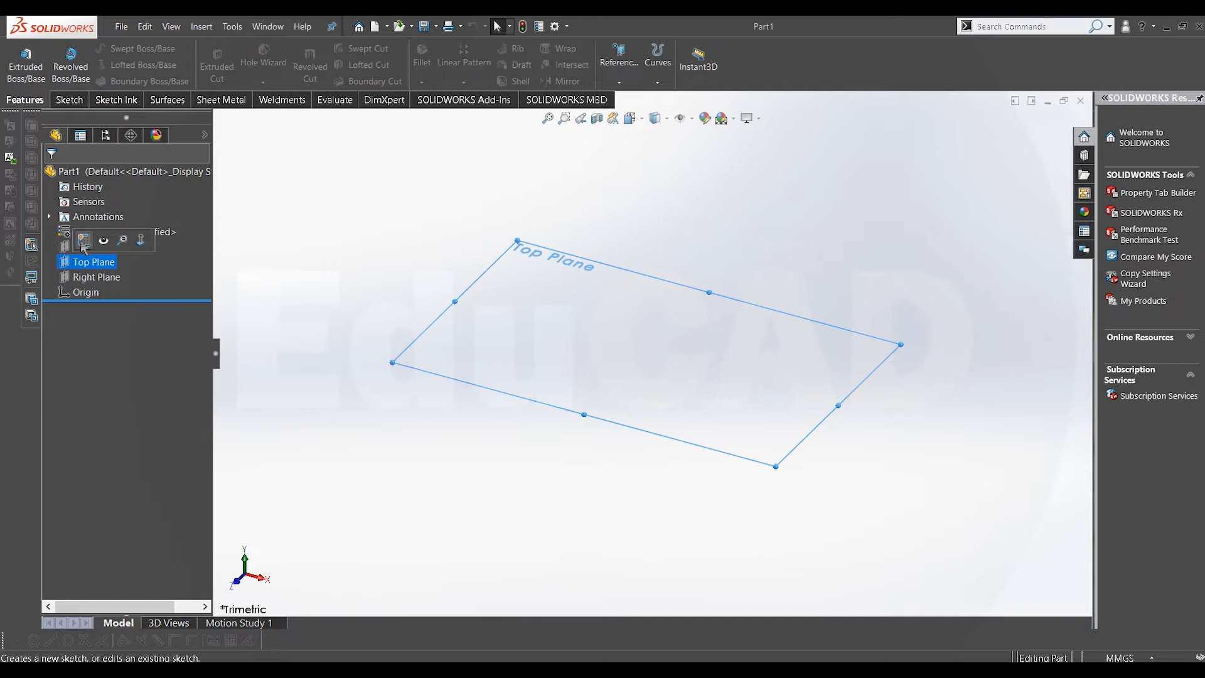
{"action": "left_click", "coordinate": [83, 241]}
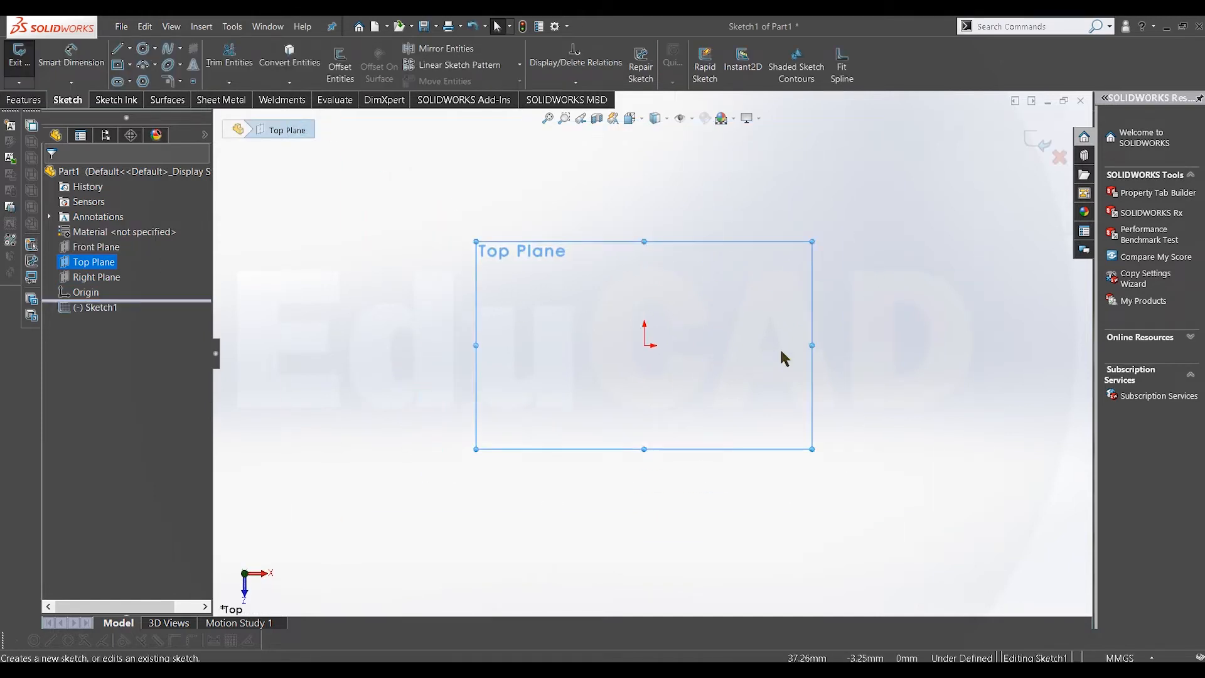
- Draw a horizontal centerline 500 mm long starting at the origin
{"action": "left_click", "coordinate": [130, 48]}
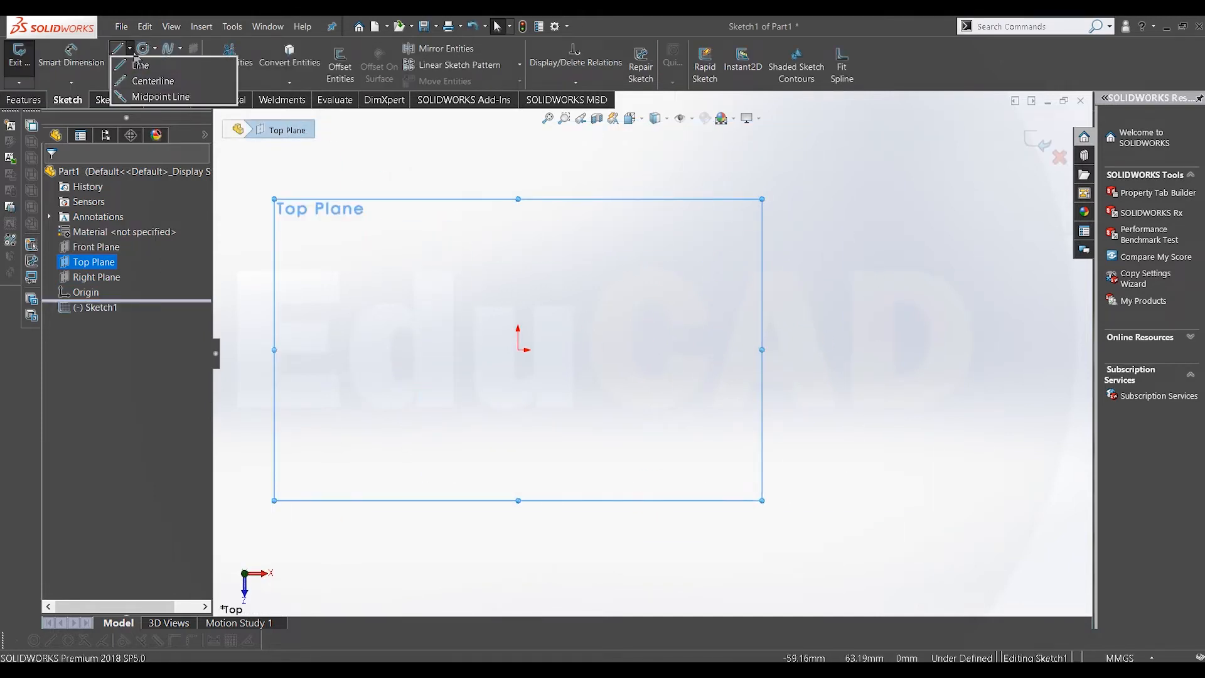
{"action": "left_click", "coordinate": [160, 76]}
{"action": "left_click", "coordinate": [518, 350]}
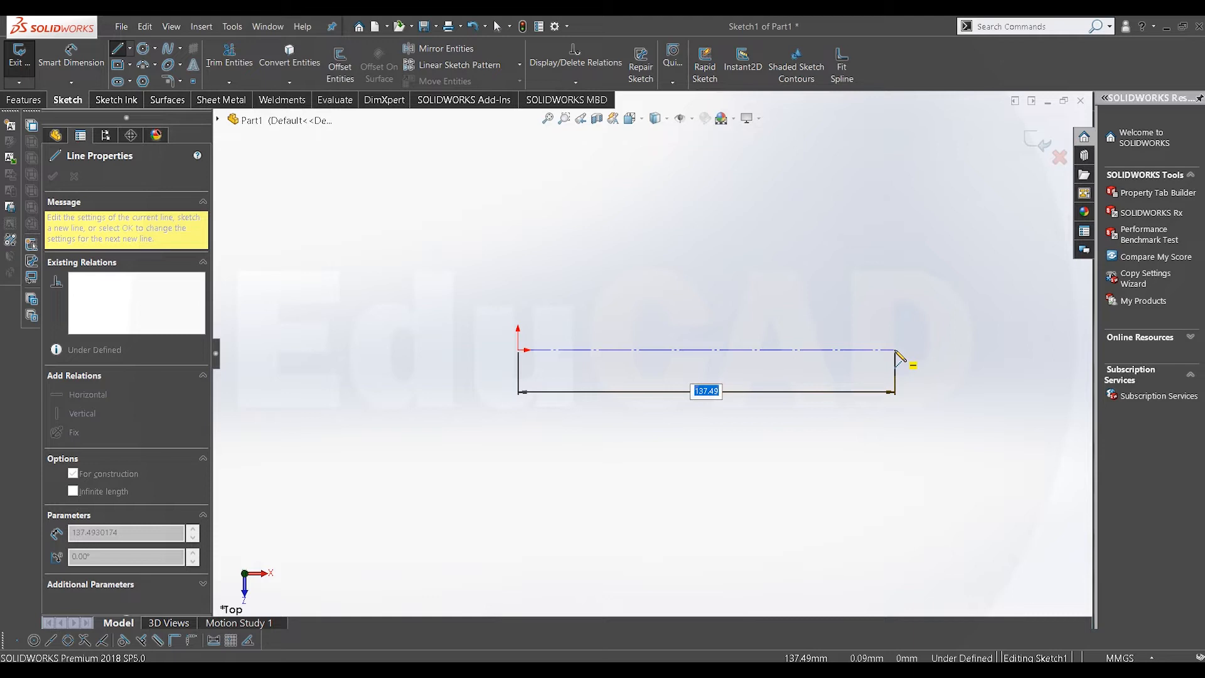
{"action": "key", "text": "Return"}
{"action": "scroll", "coordinate": [829, 419], "scroll_direction": "up", "scroll_amount": 5}
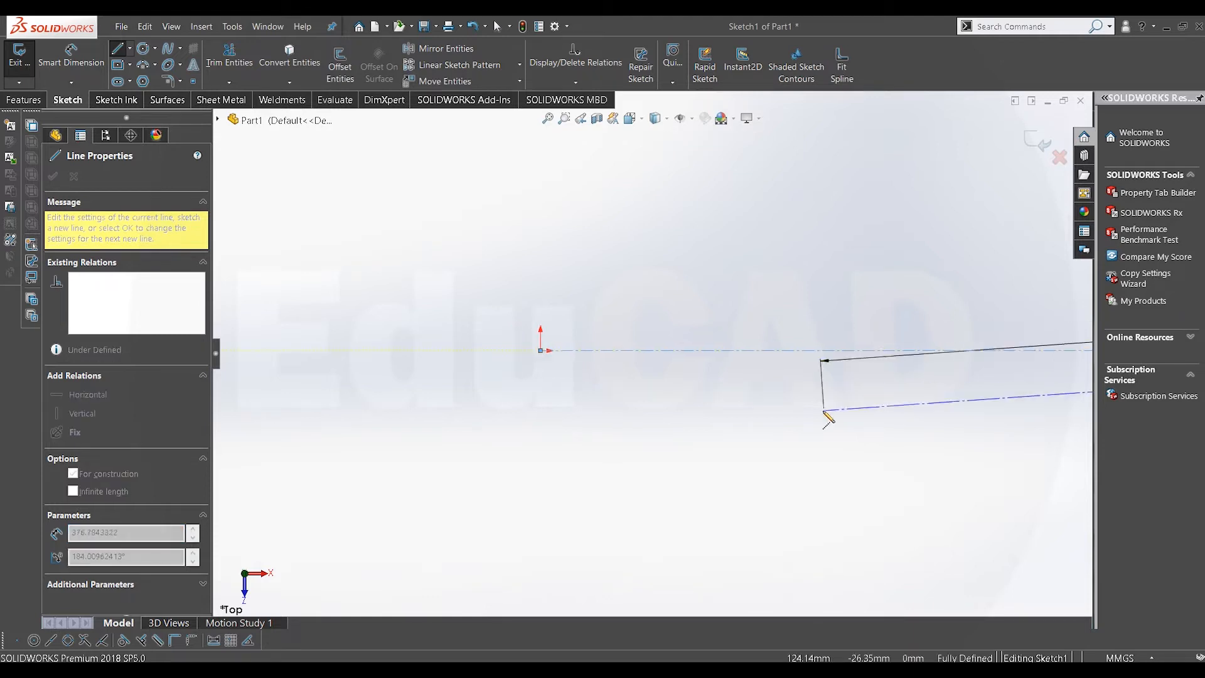
{"action": "right_click", "coordinate": [875, 296]}
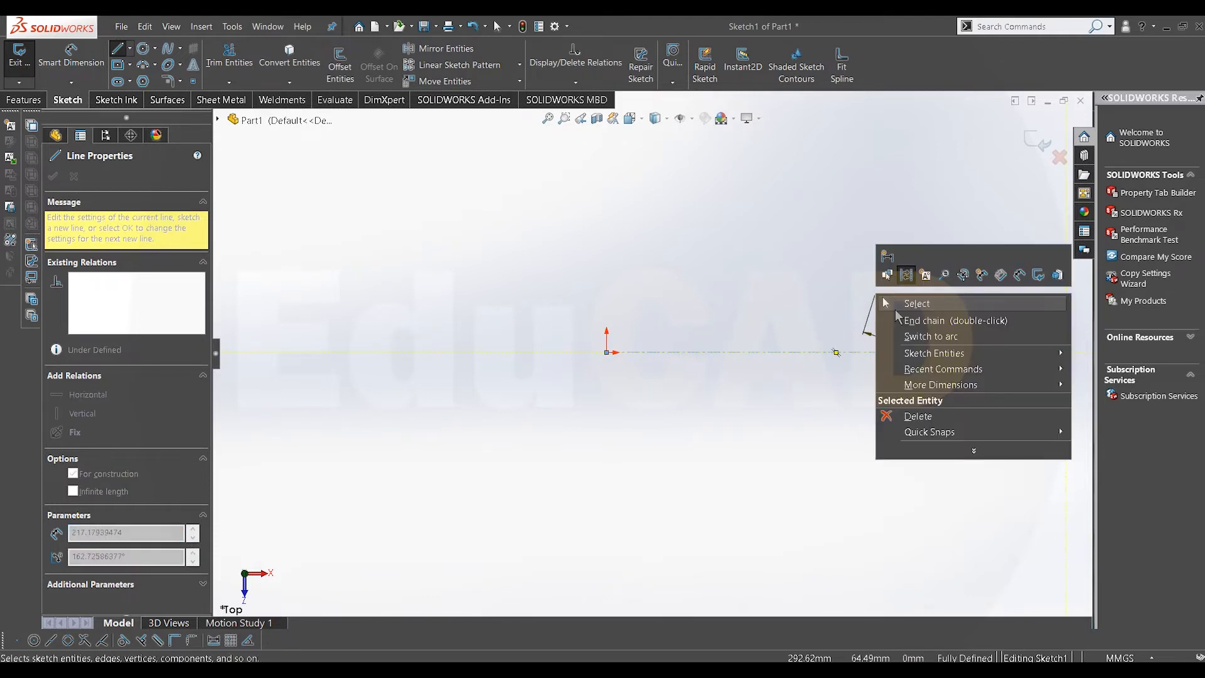
{"action": "left_click", "coordinate": [898, 312]}
{"action": "key", "text": "f"}
{"action": "key", "text": "z"}
{"action": "key", "text": "z"}
- Add a 500 mm length dimension above the horizontal centerline
{"action": "key", "text": "d"}
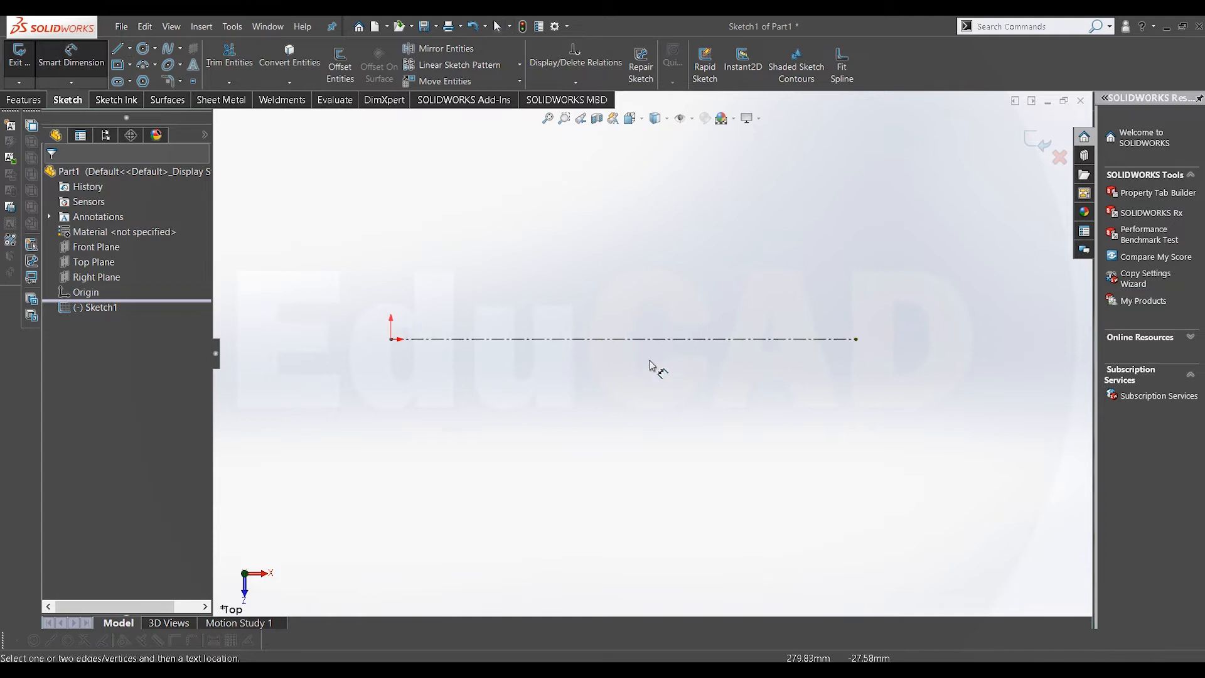
{"action": "left_click", "coordinate": [653, 339]}
{"action": "left_click", "coordinate": [658, 231]}
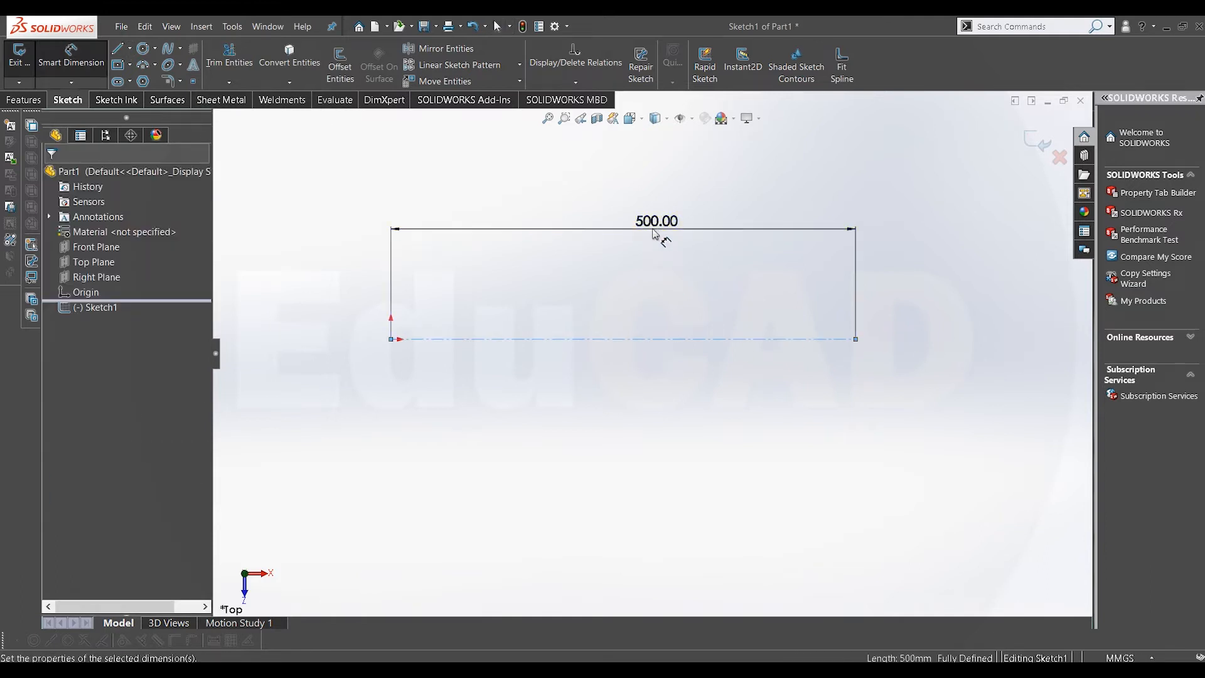
{"action": "left_click", "coordinate": [600, 208]}
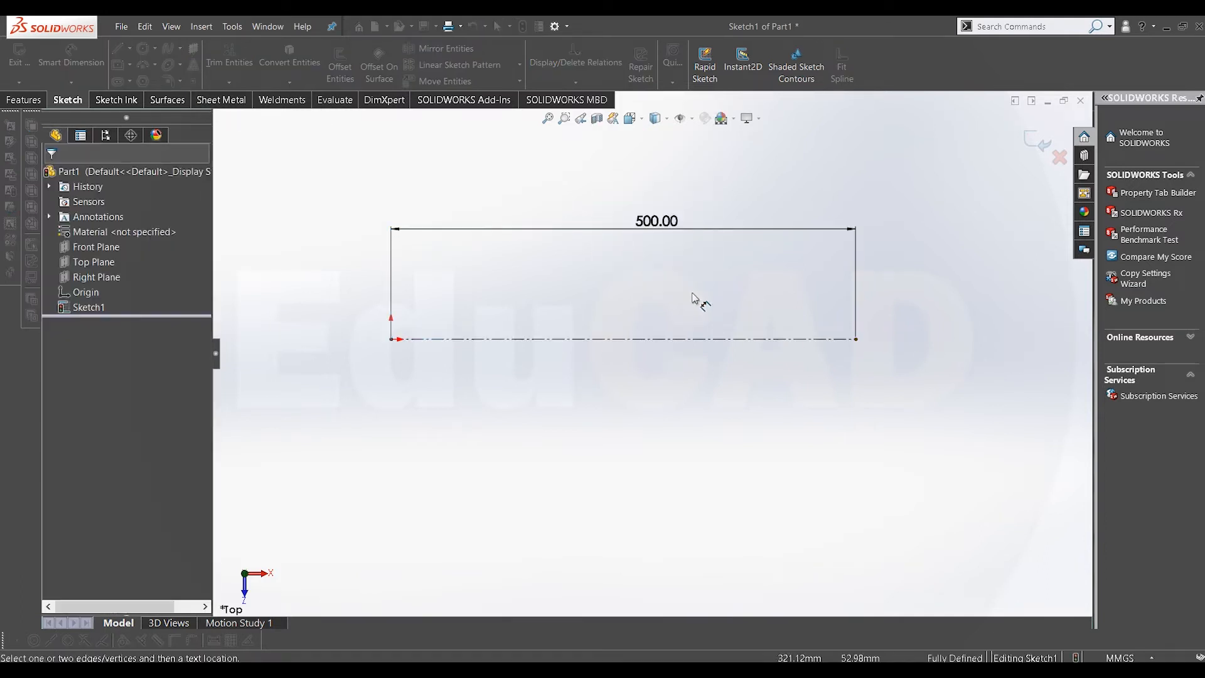
- Sketch a wavy style spline from the origin to the centerline's far end, with control vertices alternating above and below the centerline
{"action": "left_click", "coordinate": [180, 48]}
{"action": "left_click", "coordinate": [195, 78]}
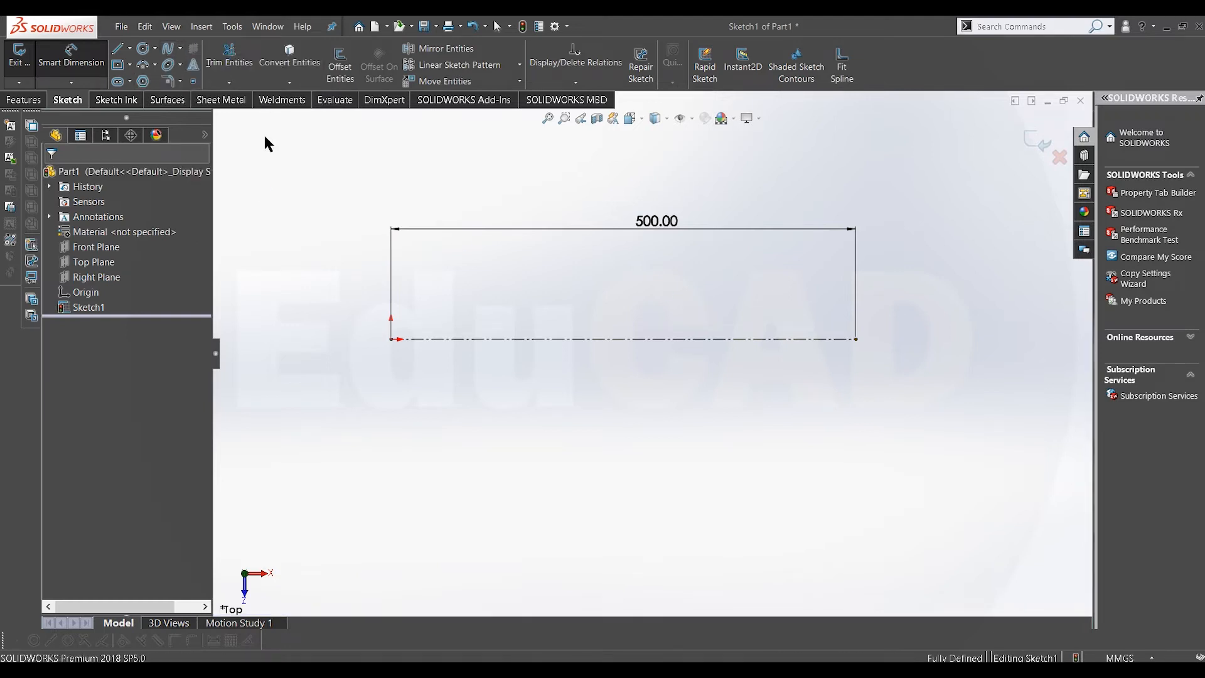
{"action": "left_click", "coordinate": [392, 340]}
{"action": "left_click", "coordinate": [468, 317]}
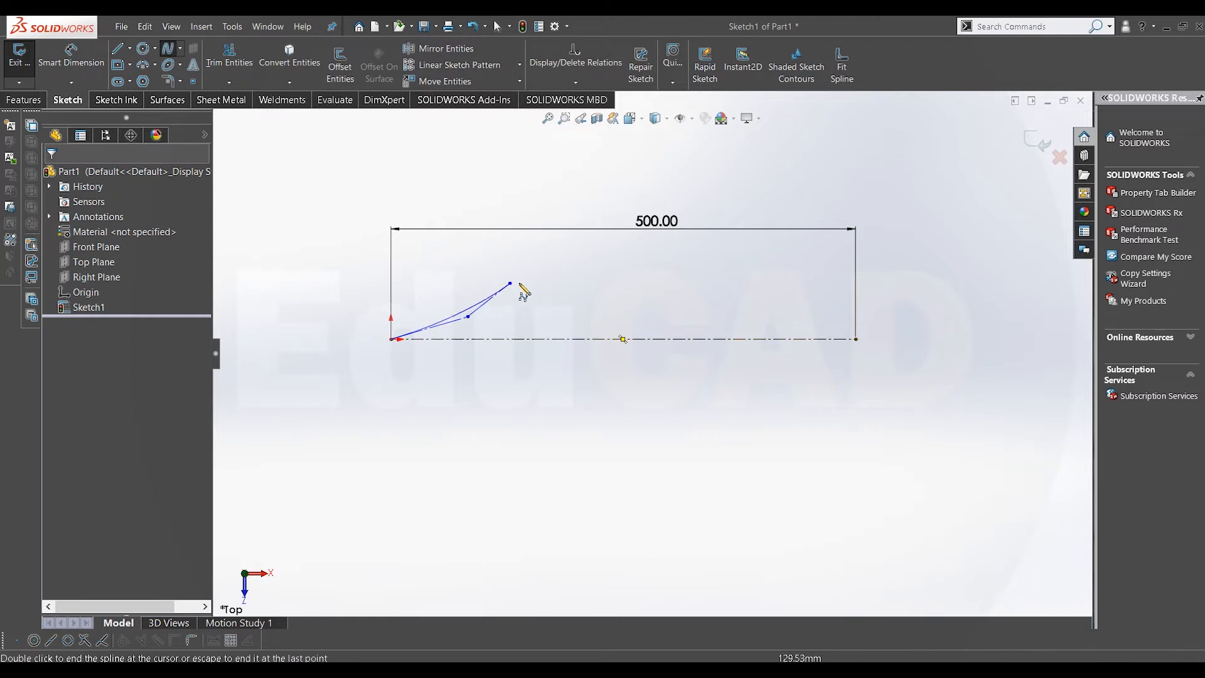
{"action": "left_click", "coordinate": [573, 358]}
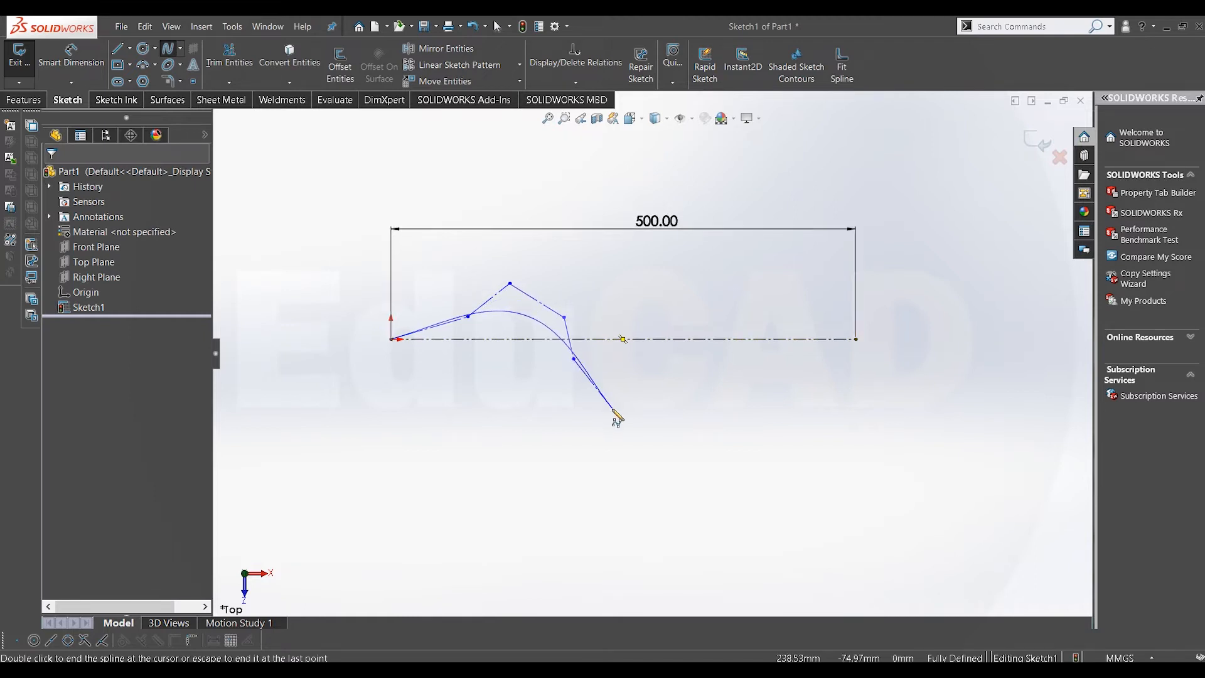
{"action": "left_click", "coordinate": [612, 410]}
{"action": "left_click", "coordinate": [704, 358]}
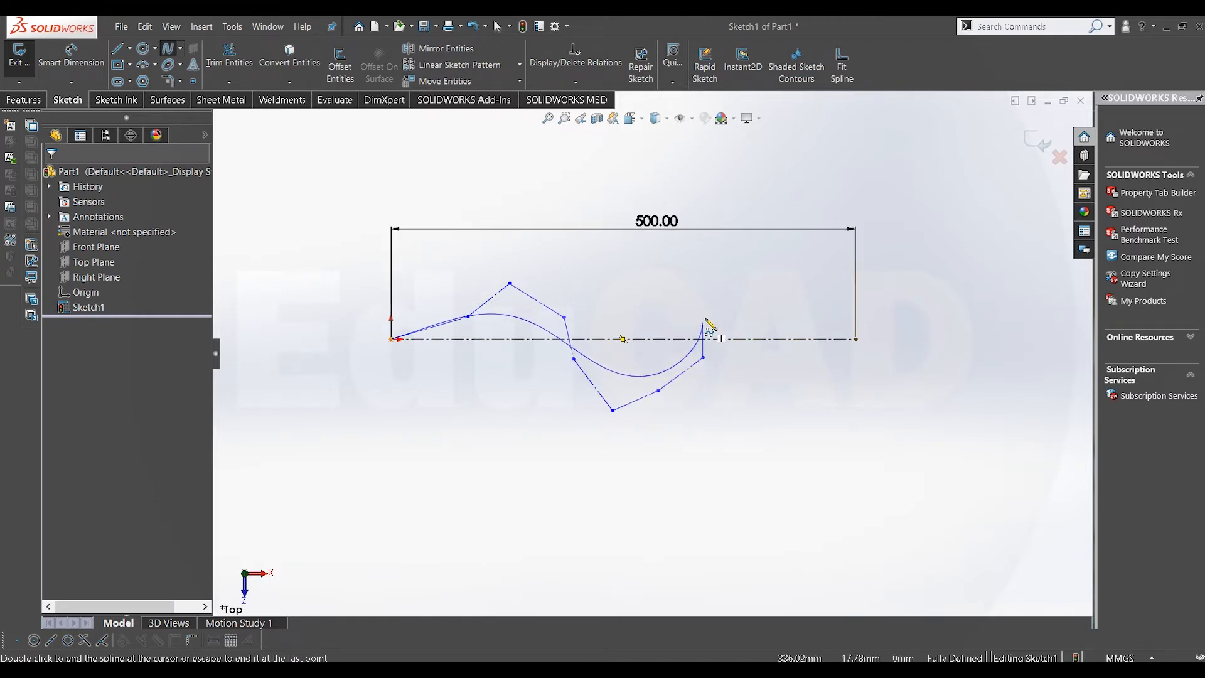
{"action": "left_click", "coordinate": [789, 312]}
{"action": "left_click", "coordinate": [855, 339]}
{"action": "right_click", "coordinate": [904, 238]}
{"action": "left_click", "coordinate": [910, 261]}
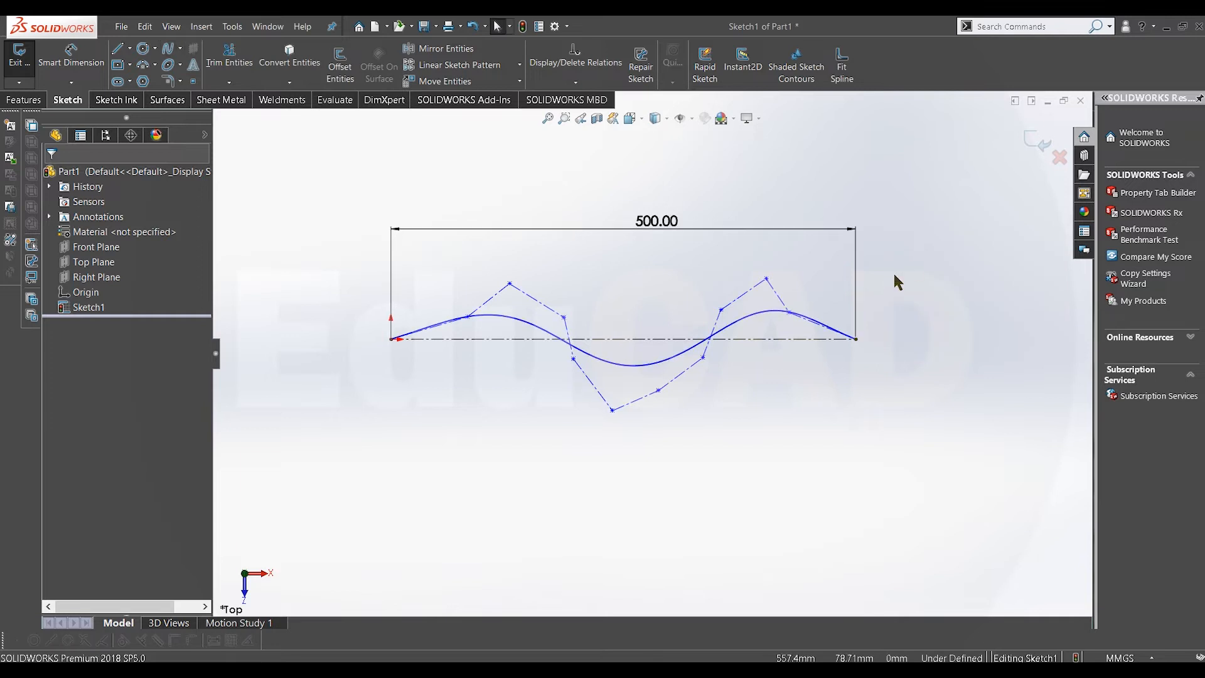
- Reshape the spline by moving control vertices to about (440, -28) and (201, -85) and raising the ones near the origin, then exit the sketch
{"action": "scroll", "coordinate": [848, 289], "scroll_direction": "down", "scroll_amount": 3}
{"action": "left_click_drag", "start_coordinate": [747, 332], "coordinate": [766, 423]}
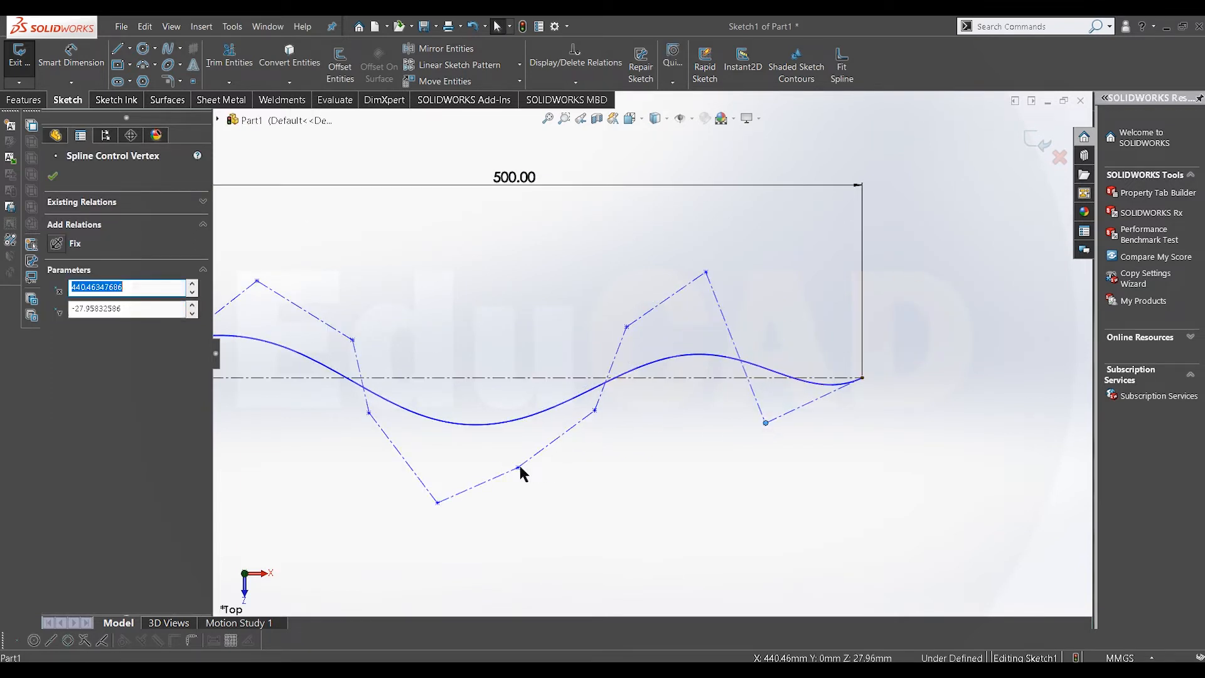
{"action": "left_click_drag", "start_coordinate": [517, 467], "coordinate": [375, 515]}
{"action": "key", "text": "f"}
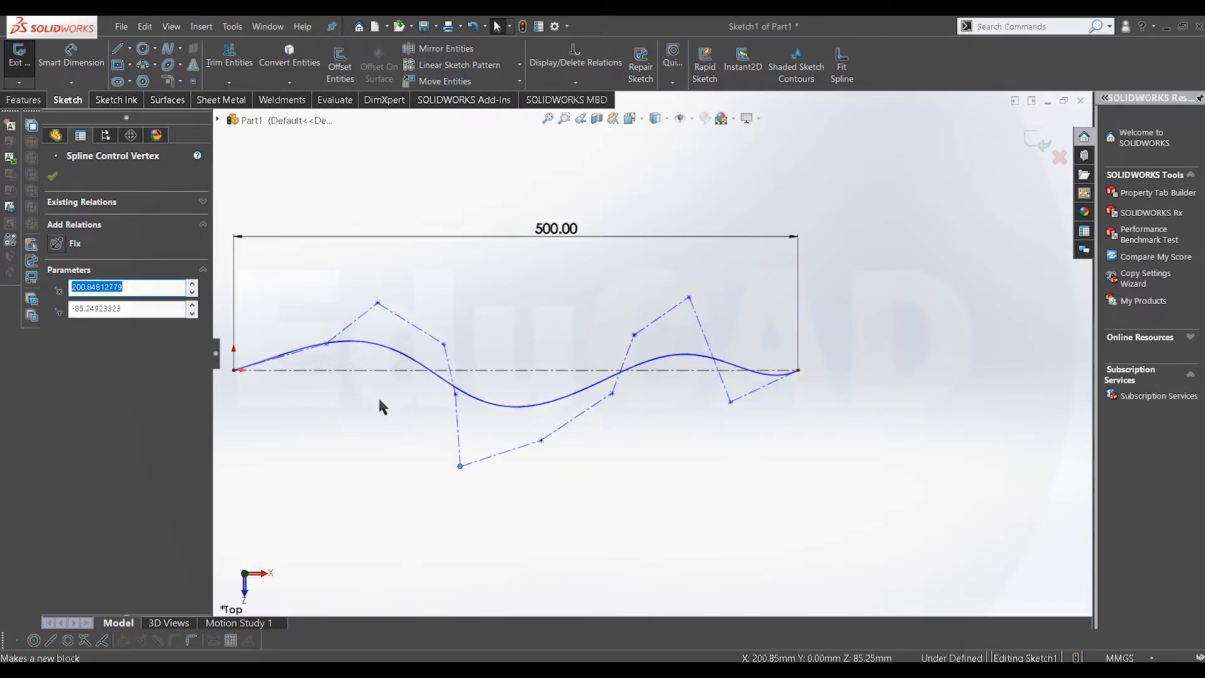
{"action": "left_click_drag", "start_coordinate": [384, 335], "coordinate": [334, 300]}
{"action": "left_click", "coordinate": [430, 463]}
{"action": "key", "text": "f"}
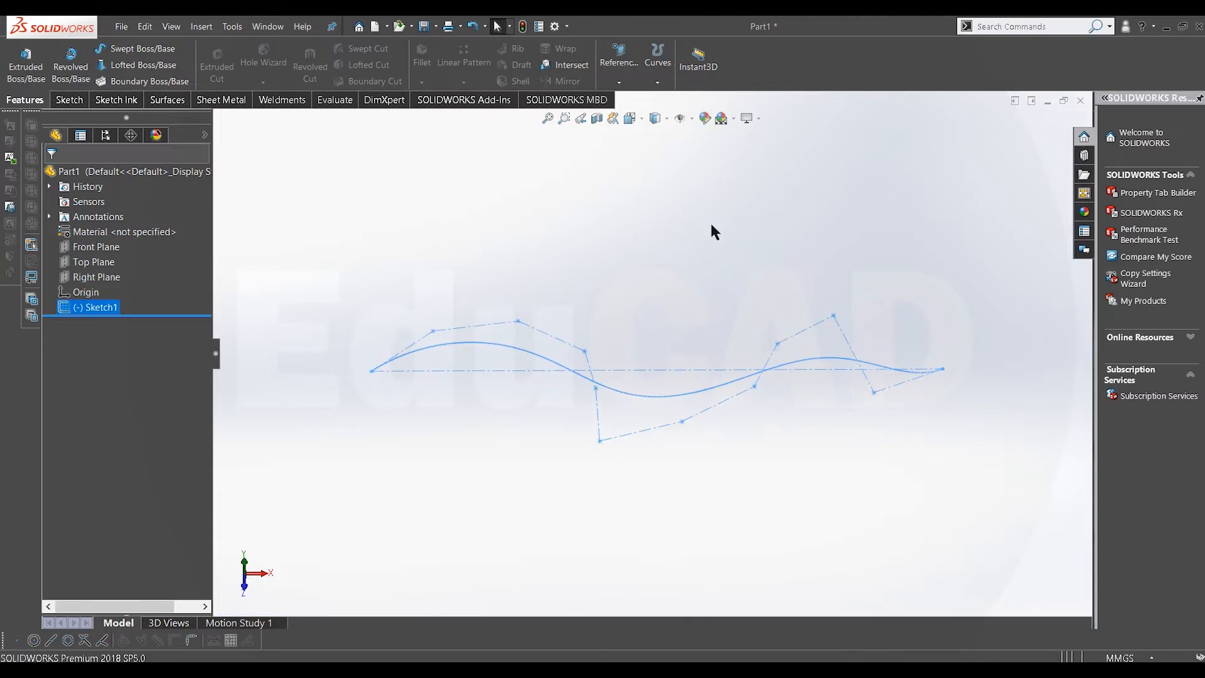
{"action": "middle_click_drag", "start_coordinate": [706, 379], "coordinate": [716, 336]}
{"action": "left_click", "coordinate": [633, 70]}
{"action": "left_click", "coordinate": [640, 97]}
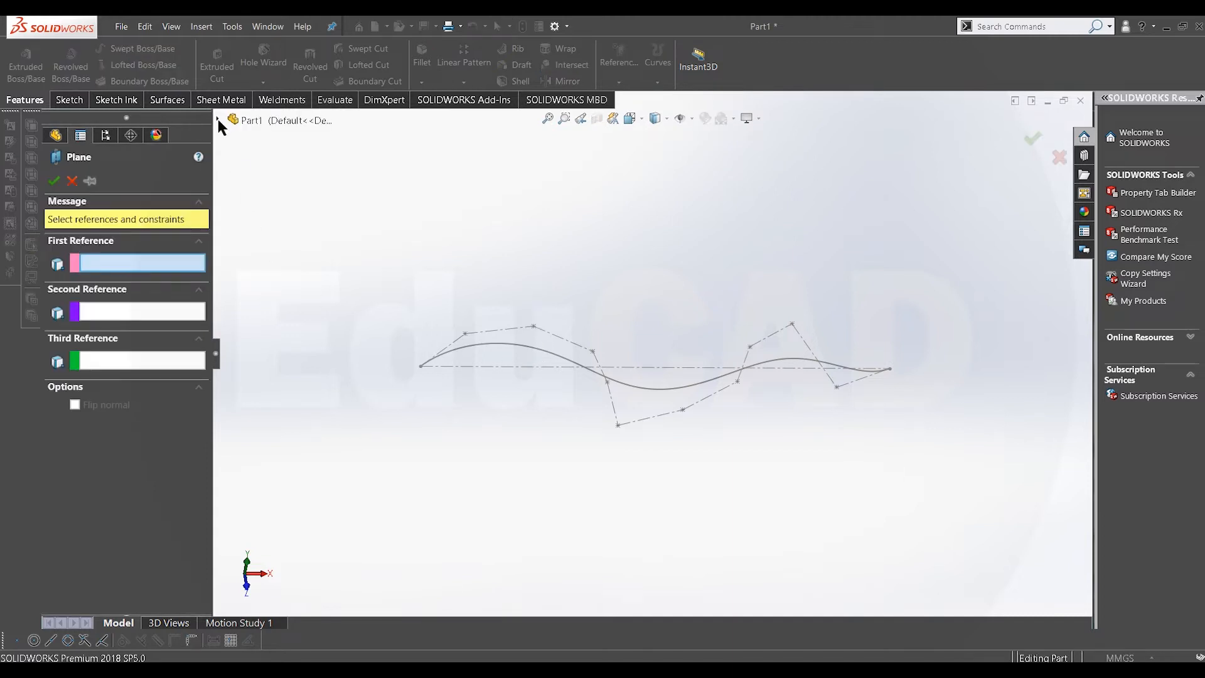
{"action": "left_click", "coordinate": [218, 120]}
{"action": "left_click", "coordinate": [266, 198]}
{"action": "mouse_move", "coordinate": [732, 333]}
{"action": "middle_mouse_down"}
{"action": "mouse_move", "coordinate": [653, 220]}
{"action": "mouse_move", "coordinate": [694, 210]}
{"action": "mouse_move", "coordinate": [724, 271]}
{"action": "mouse_move", "coordinate": [597, 284]}
{"action": "middle_mouse_up"}
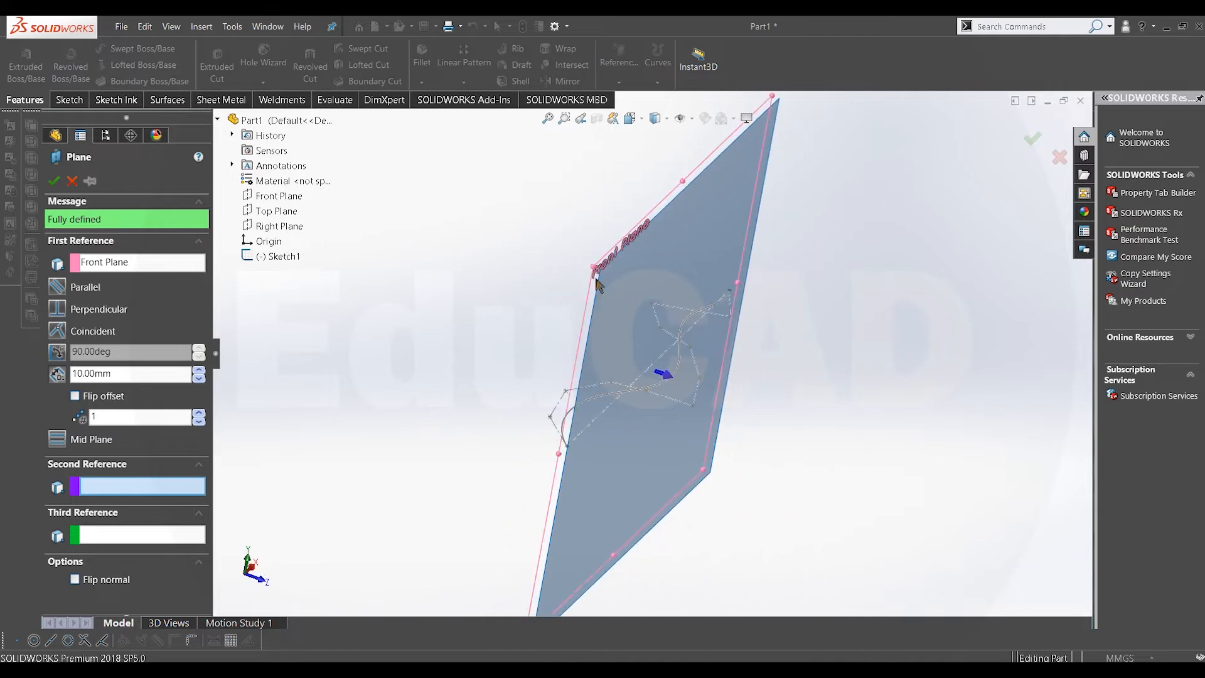
{"action": "left_click", "coordinate": [71, 182]}
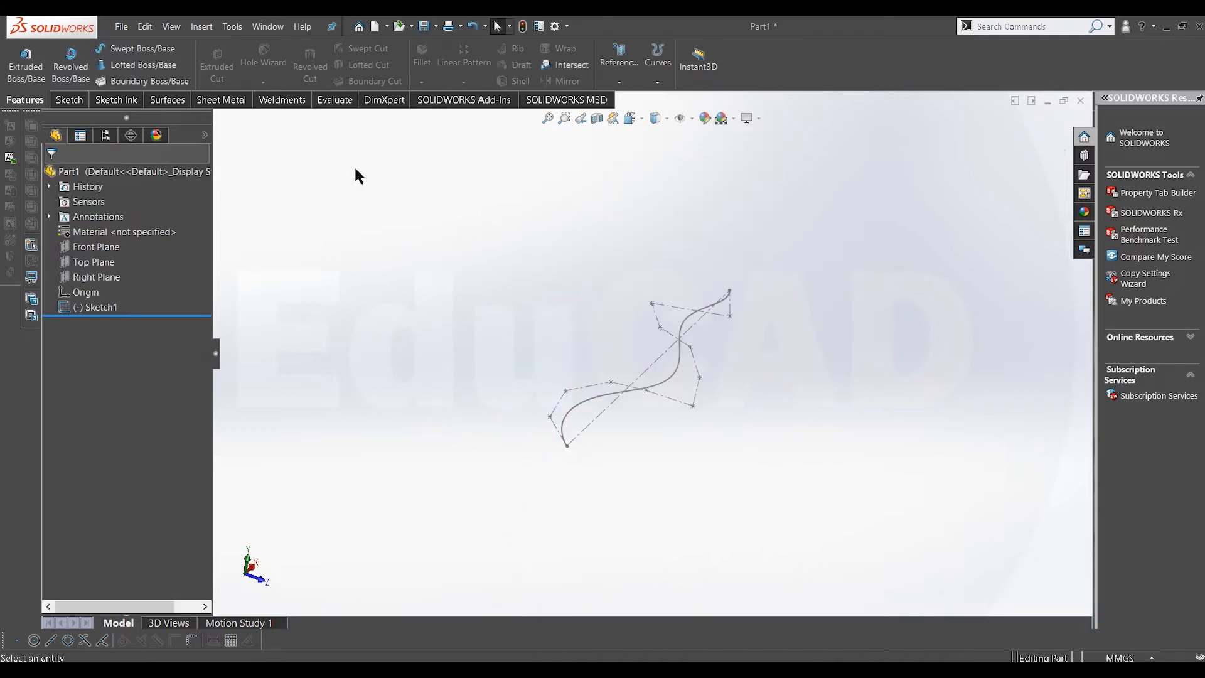
- Create a reference plane offset 250 mm below the Top Plane, using a flipped offset direction
{"action": "left_click", "coordinate": [619, 57]}
{"action": "left_click", "coordinate": [624, 100]}
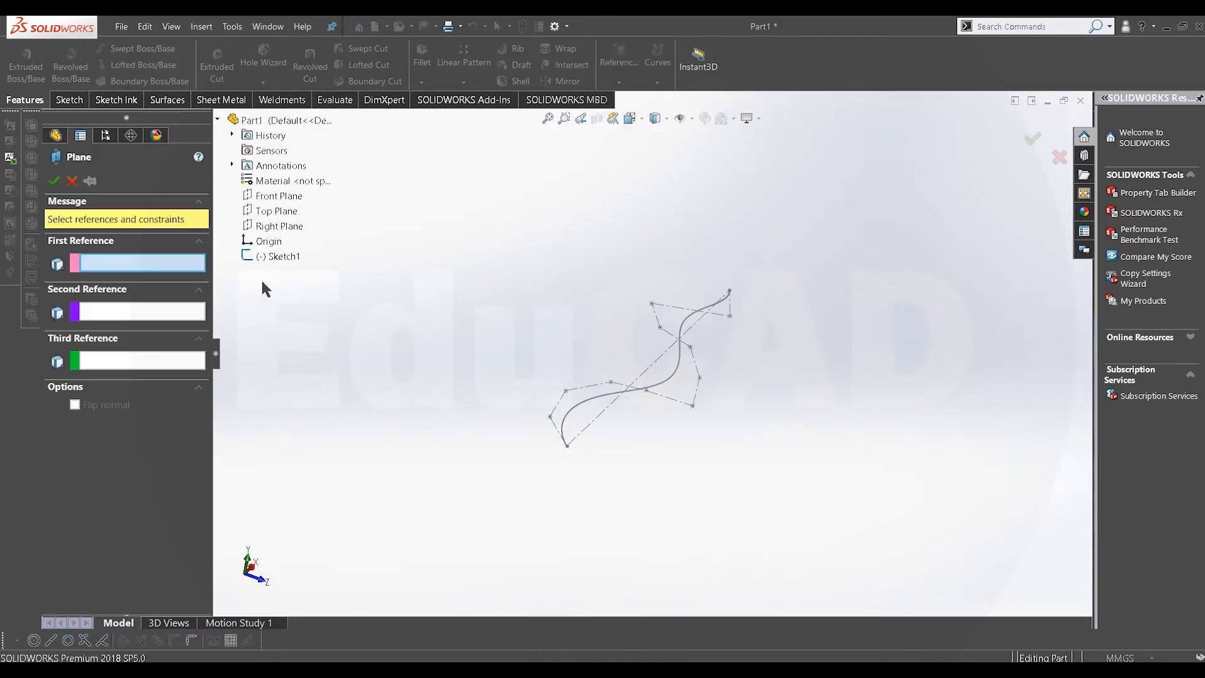
{"action": "left_click", "coordinate": [286, 211]}
{"action": "middle_click_drag", "start_coordinate": [562, 302], "coordinate": [579, 265]}
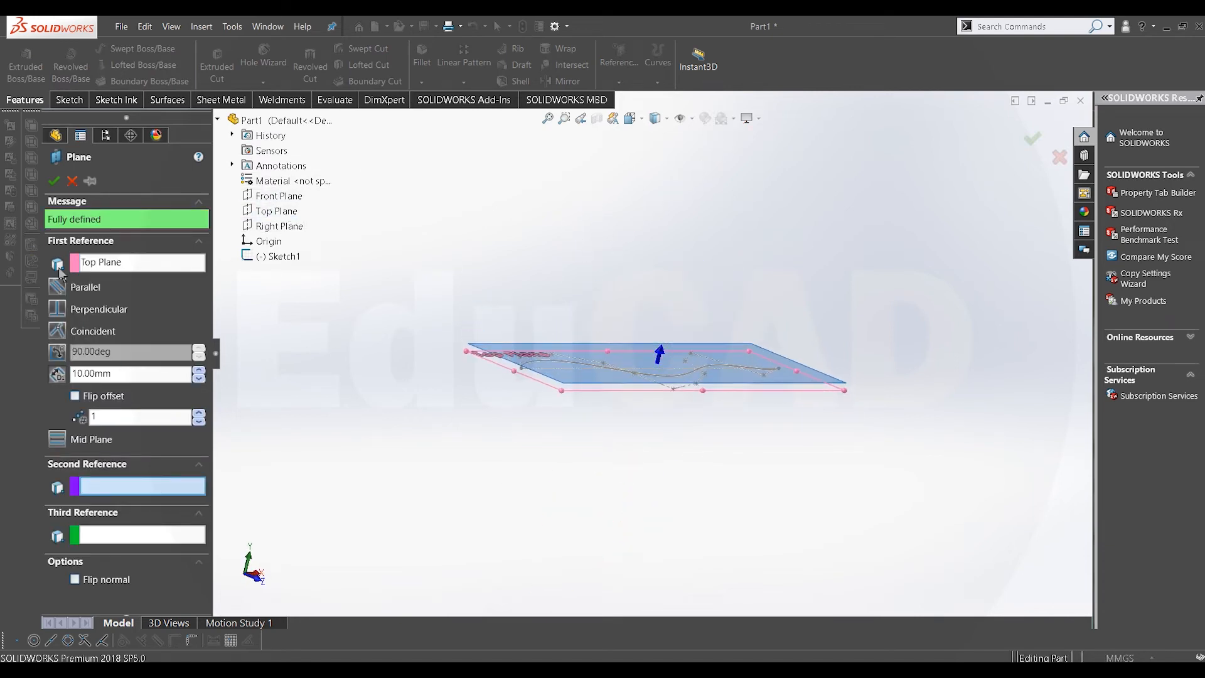
{"action": "left_click", "coordinate": [75, 396]}
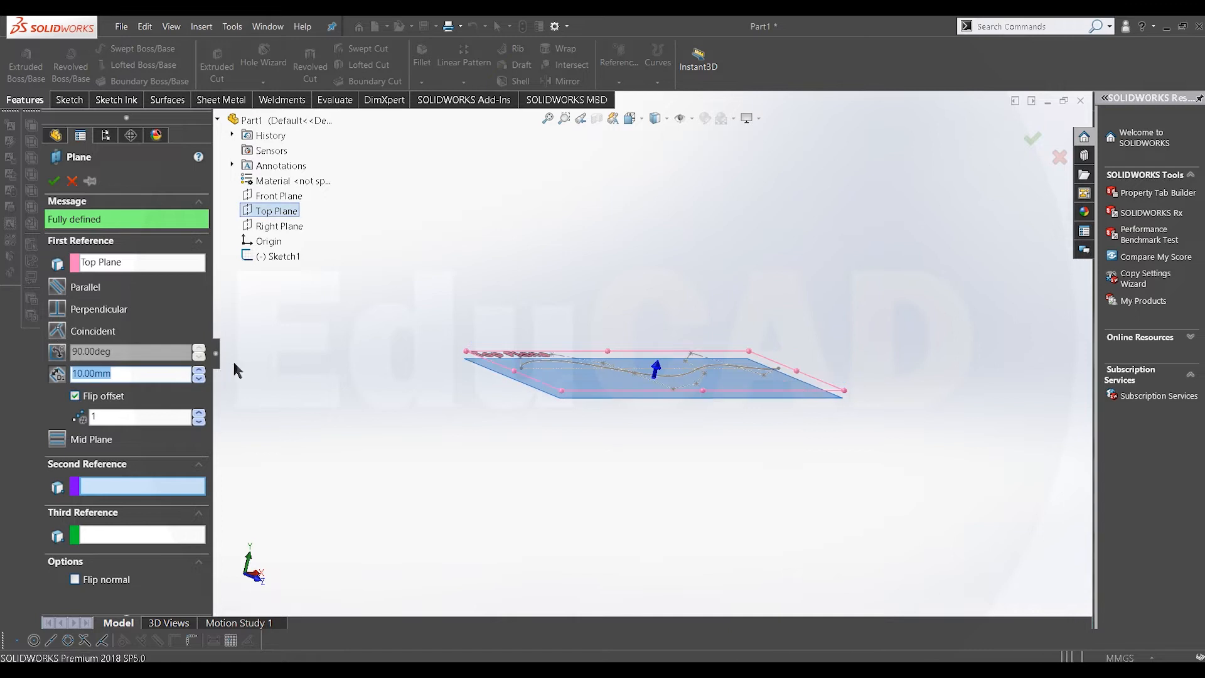
{"action": "left_click_drag", "start_coordinate": [199, 370], "coordinate": [199, 370]}
{"action": "middle_click_drag", "start_coordinate": [622, 439], "coordinate": [614, 384]}
{"action": "left_click_drag", "start_coordinate": [198, 373], "coordinate": [198, 372]}
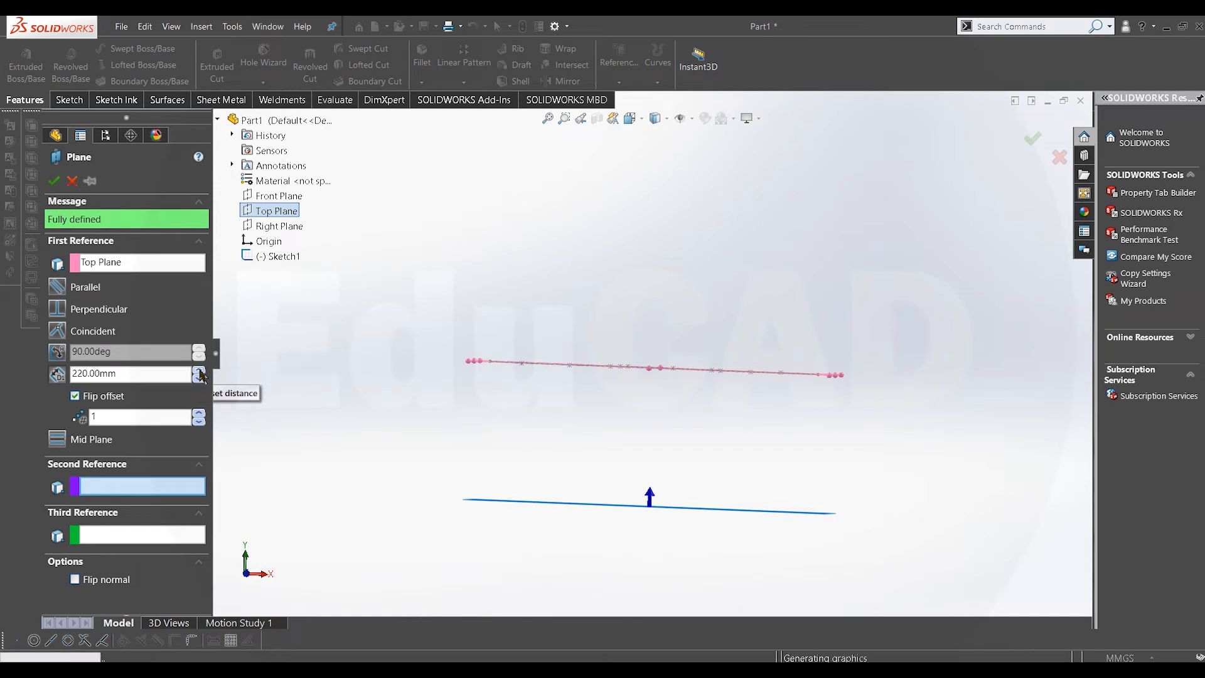
{"action": "left_click", "coordinate": [54, 181]}
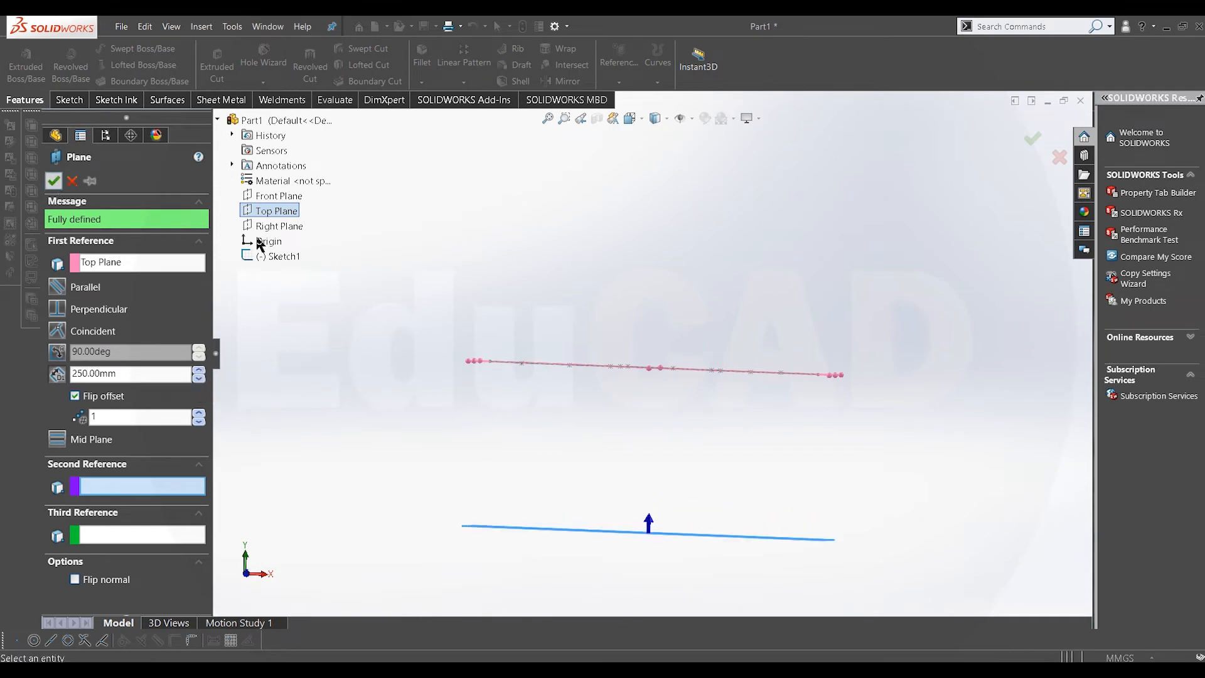
- Start a sketch on the new offset plane
{"action": "middle_click_drag", "start_coordinate": [562, 389], "coordinate": [565, 483]}
{"action": "right_click", "coordinate": [87, 324]}
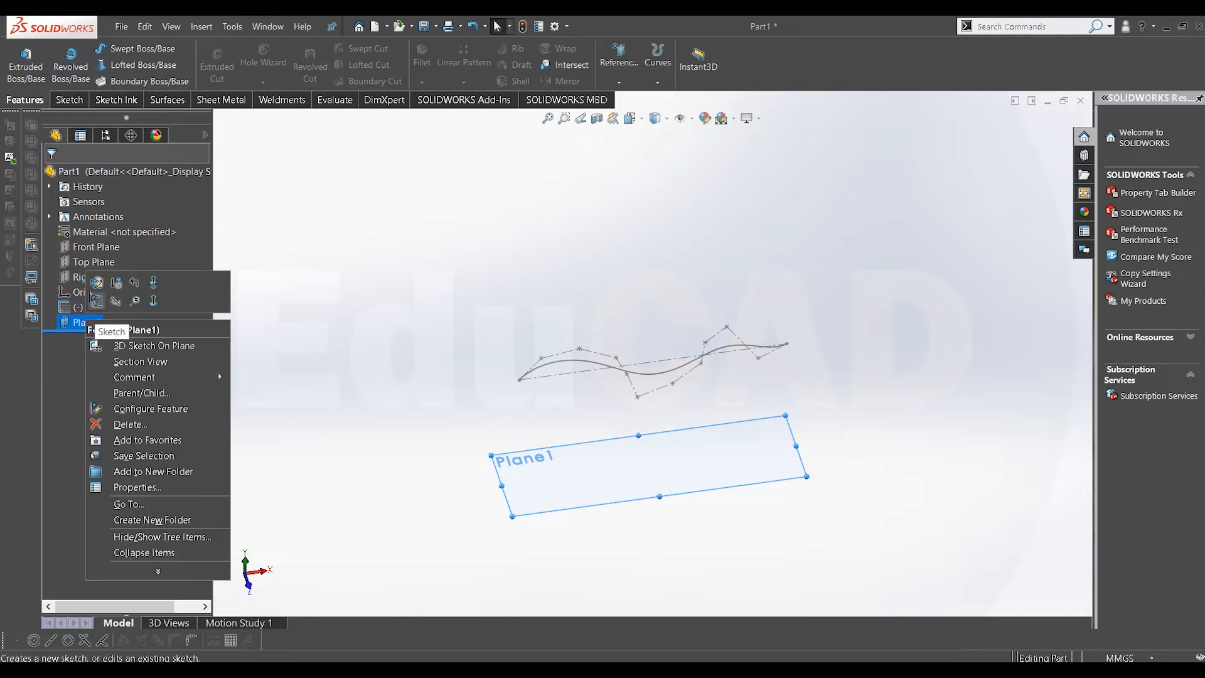
{"action": "left_click", "coordinate": [97, 302]}
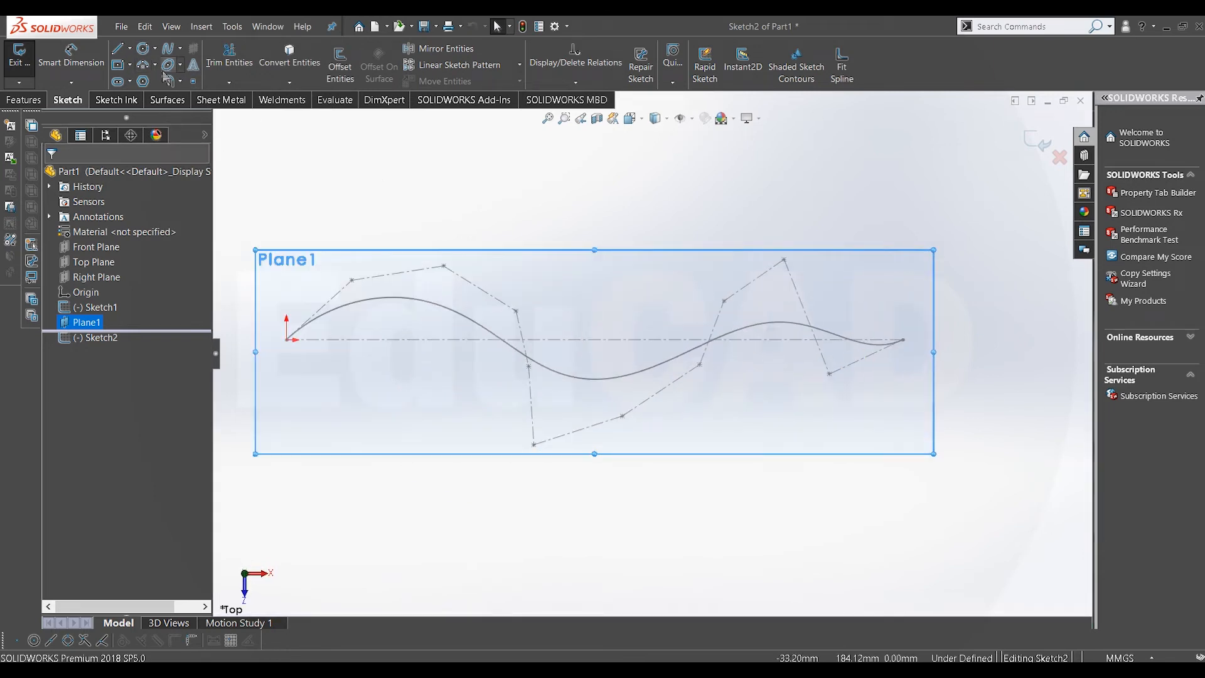
- Sketch a second style spline from the origin to the first curve's far end, with its waves roughly opposite to the first curve
{"action": "left_click", "coordinate": [181, 49]}
{"action": "left_click", "coordinate": [189, 75]}
{"action": "left_click", "coordinate": [287, 339]}
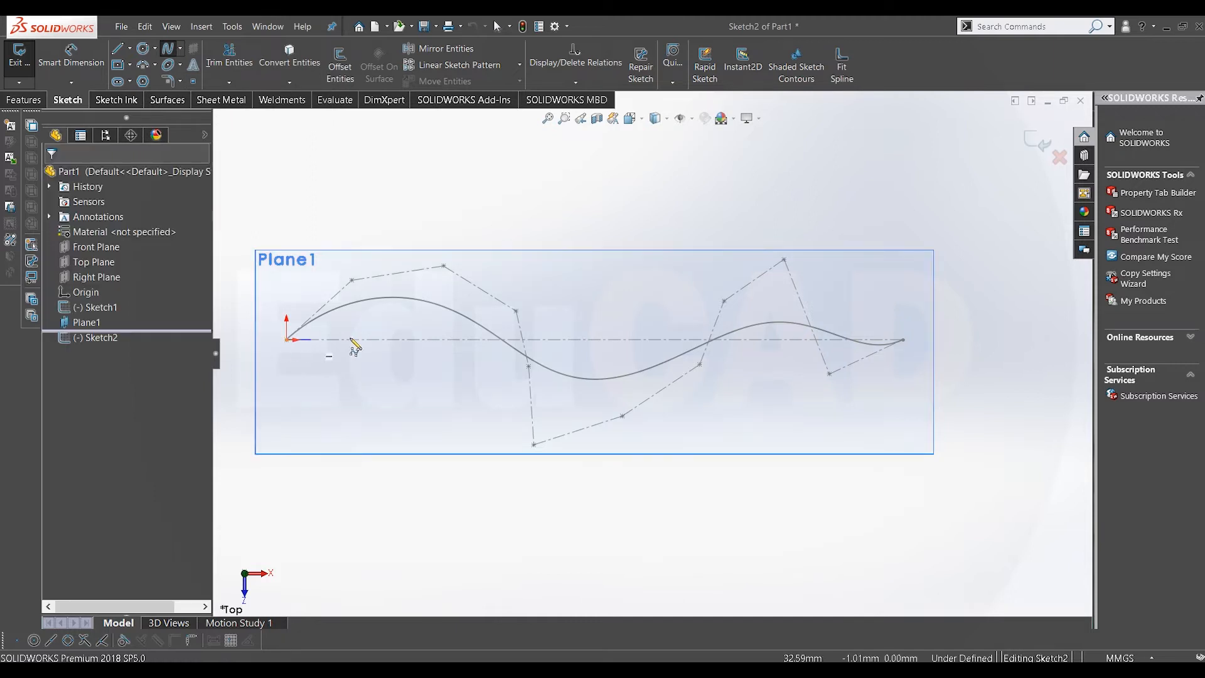
{"action": "left_click", "coordinate": [412, 376]}
{"action": "left_click", "coordinate": [549, 321]}
{"action": "left_click", "coordinate": [632, 279]}
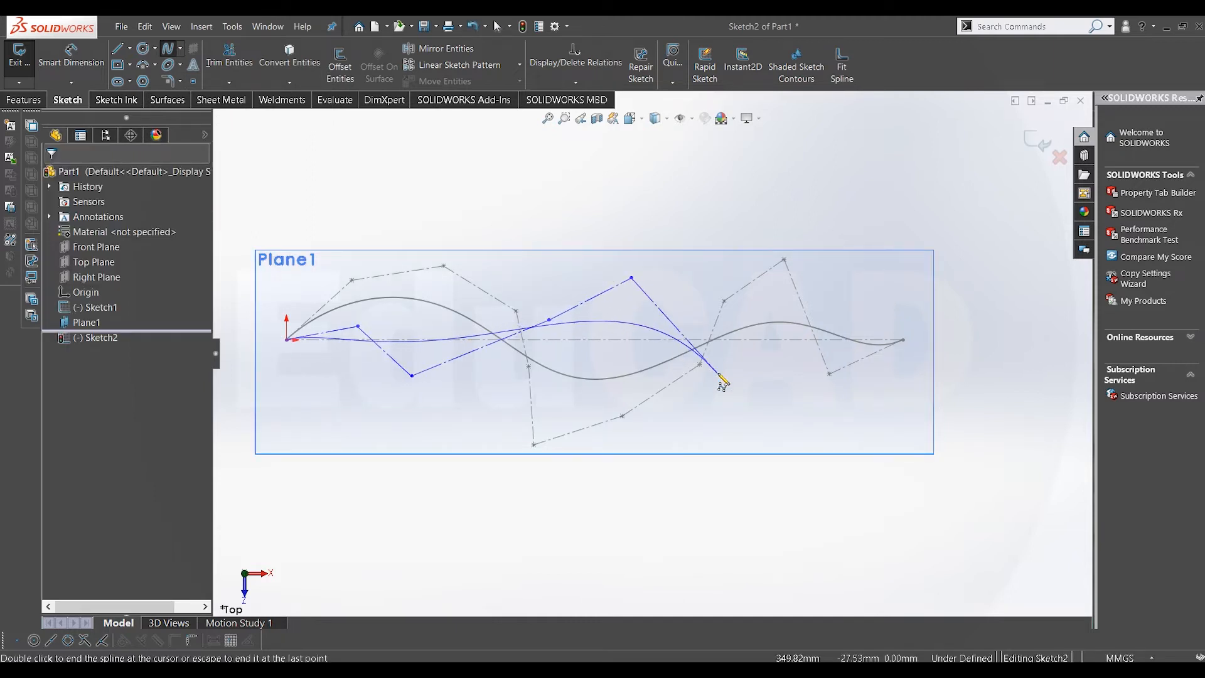
{"action": "left_click", "coordinate": [796, 435]}
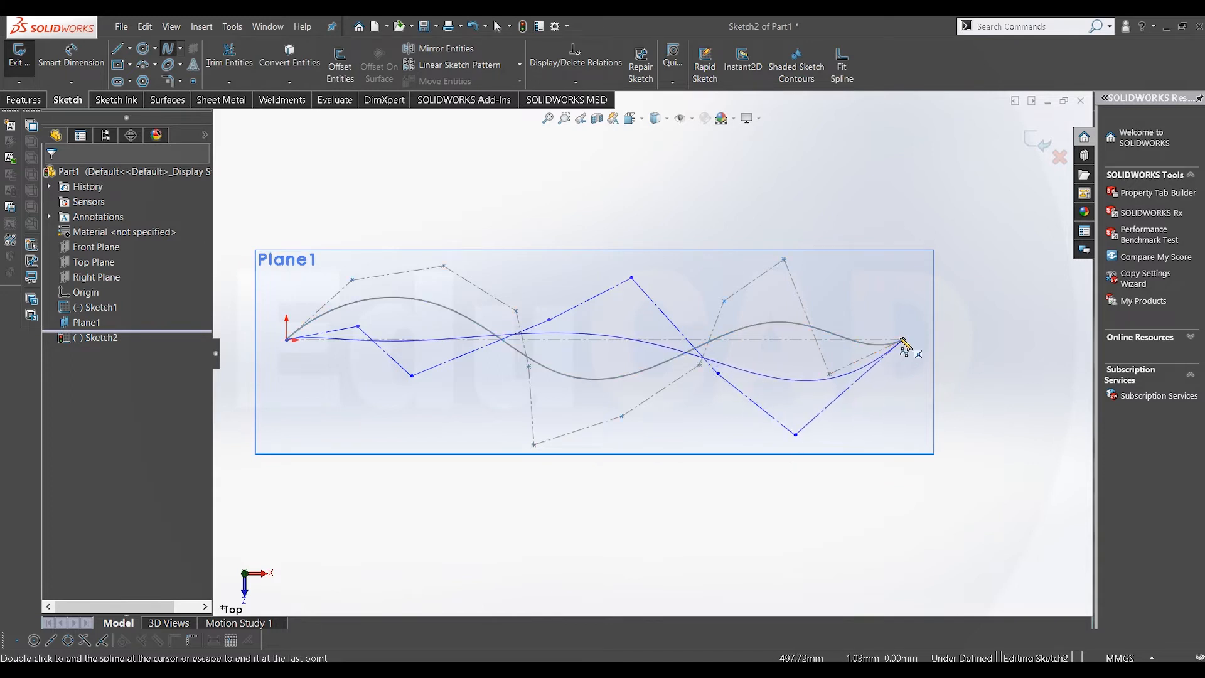
{"action": "right_click", "coordinate": [888, 225]}
{"action": "left_click", "coordinate": [896, 274]}
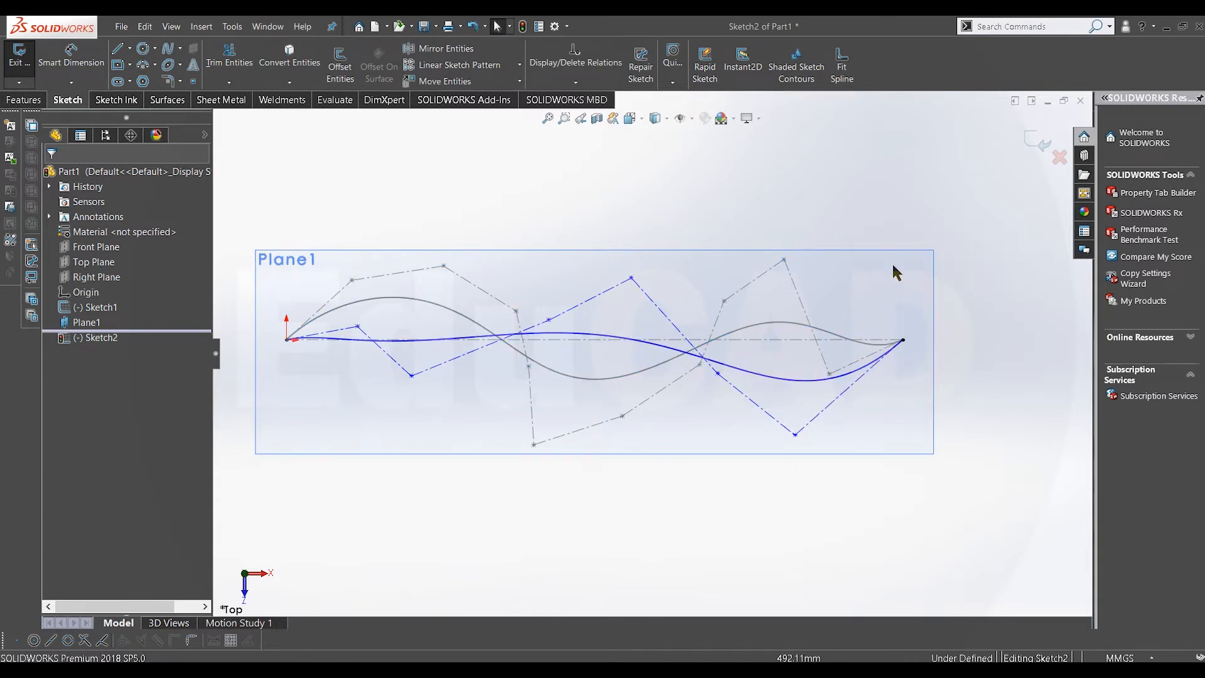
- Deepen the second spline's waves by moving four control vertices farther up and down, one to about (226, -44), and exit the sketch
{"action": "left_click_drag", "start_coordinate": [631, 280], "coordinate": [632, 187]}
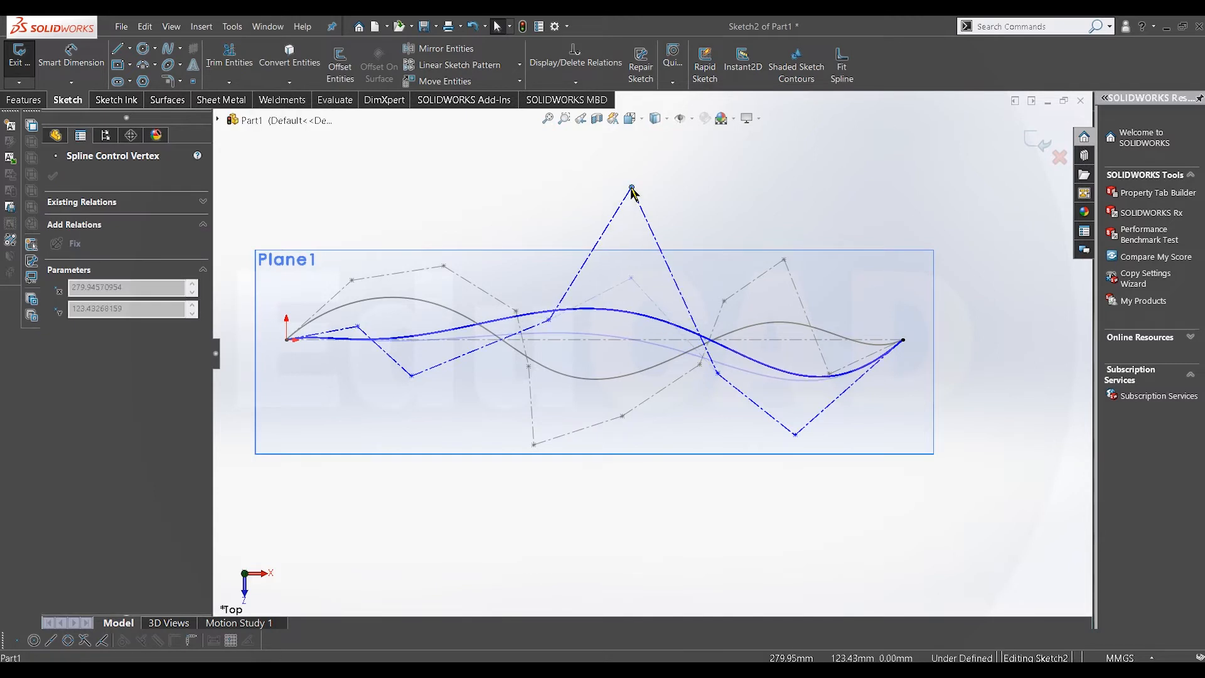
{"action": "left_click_drag", "start_coordinate": [565, 386], "coordinate": [565, 393]}
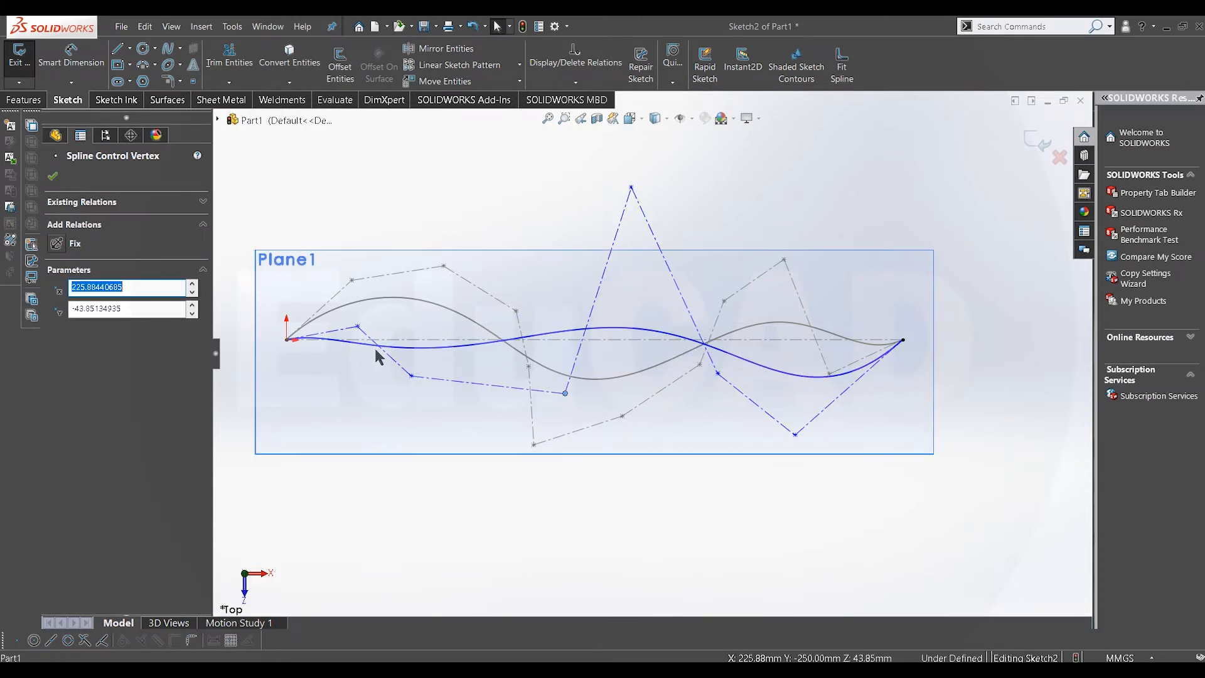
{"action": "left_click_drag", "start_coordinate": [412, 379], "coordinate": [358, 450]}
{"action": "left_click_drag", "start_coordinate": [358, 327], "coordinate": [436, 268]}
{"action": "left_click_drag", "start_coordinate": [637, 181], "coordinate": [654, 153]}
{"action": "key", "text": "Escape"}
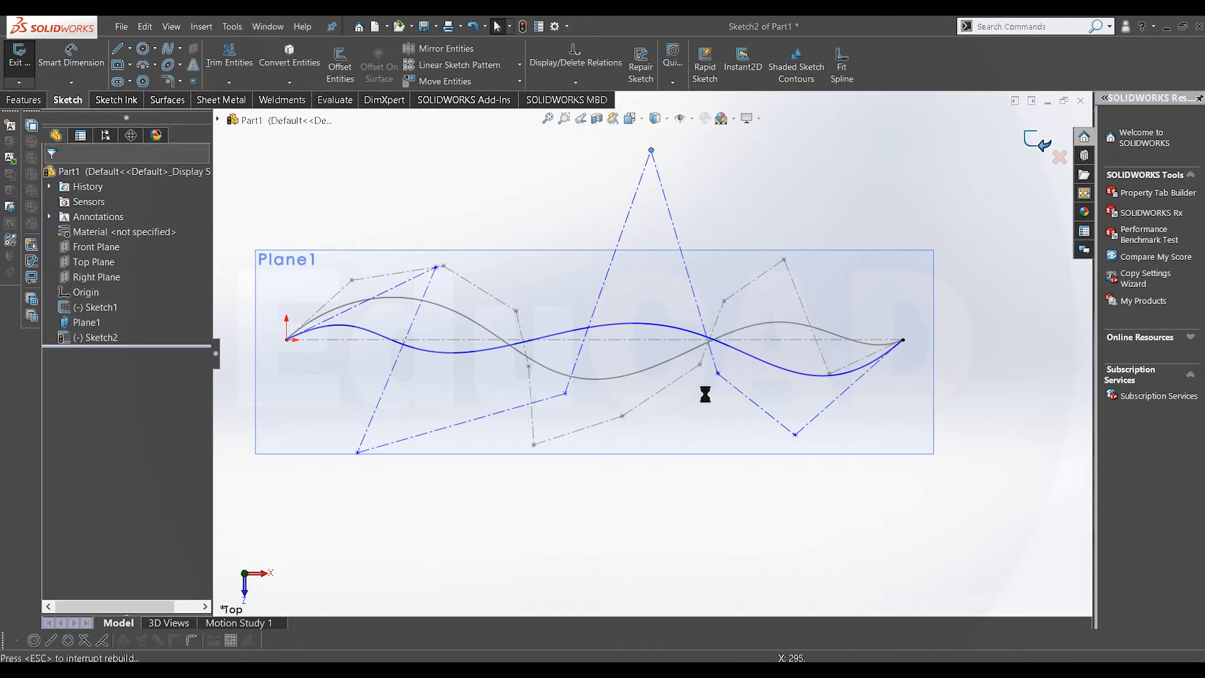
{"action": "key", "text": "ctrl+b"}
- Create a lofted surface between the spline on the Top Plane and the spline on the offset plane
{"action": "mouse_move", "coordinate": [673, 409]}
{"action": "middle_mouse_down"}
{"action": "mouse_move", "coordinate": [648, 358]}
{"action": "mouse_move", "coordinate": [803, 209]}
{"action": "middle_mouse_up"}
{"action": "left_click", "coordinate": [803, 209]}
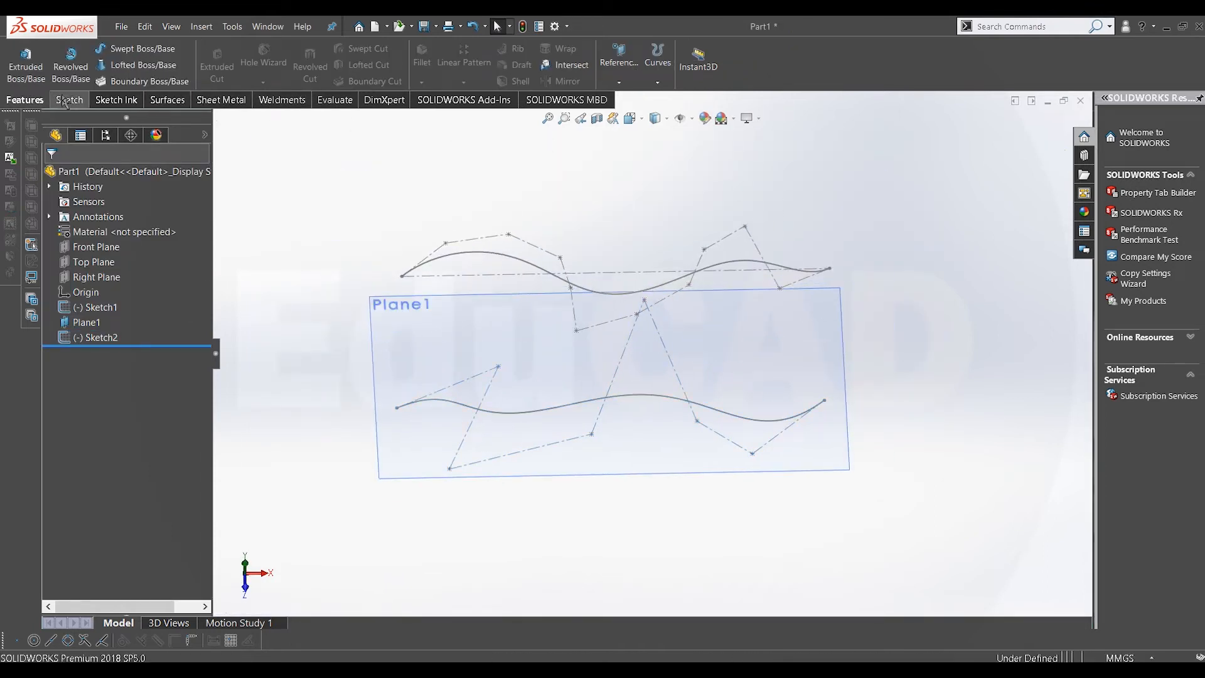
{"action": "left_click", "coordinate": [177, 101]}
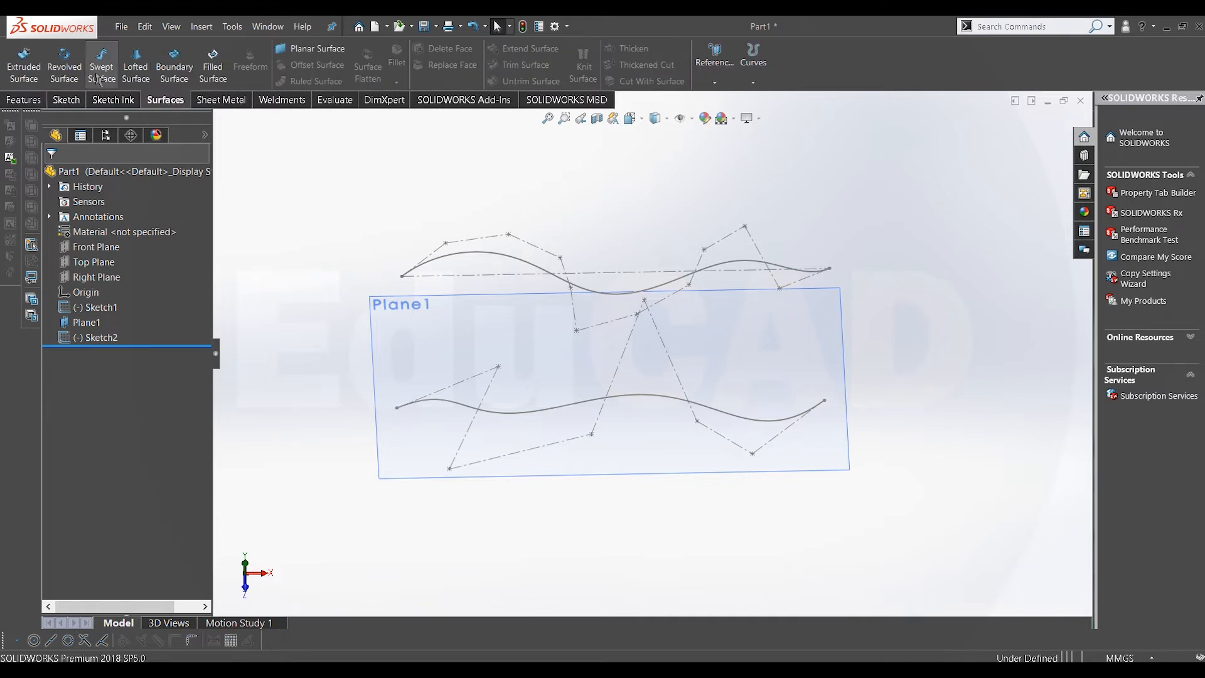
{"action": "left_click", "coordinate": [135, 68]}
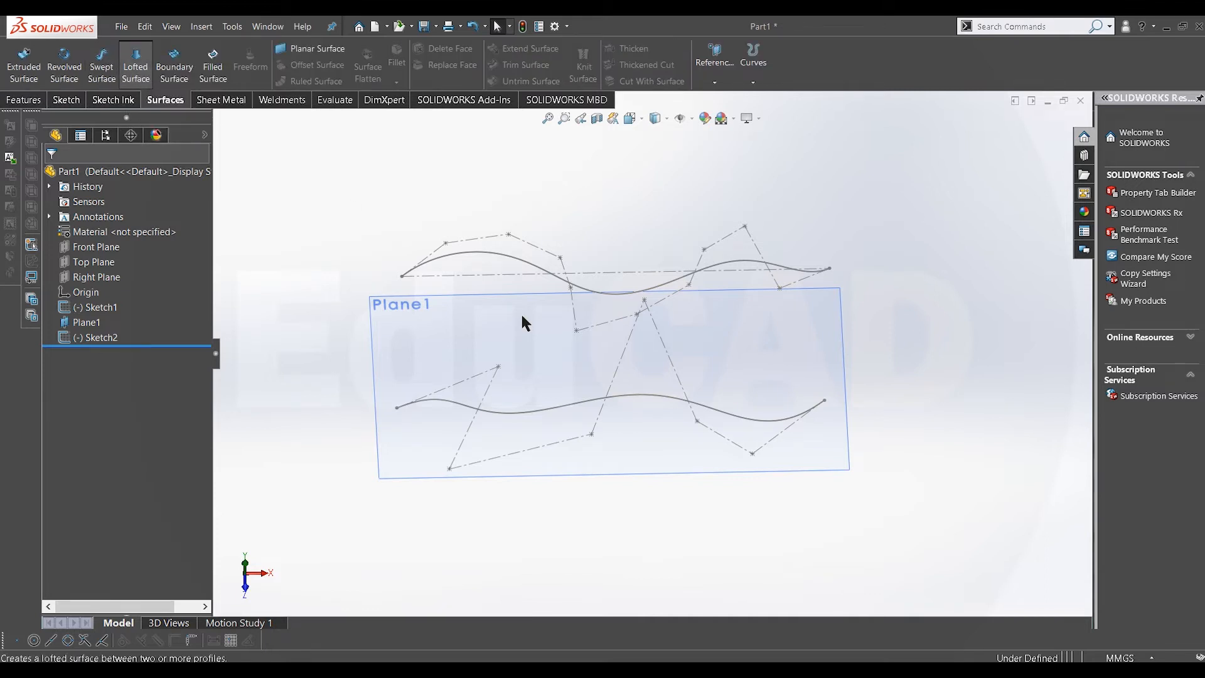
{"action": "left_click", "coordinate": [531, 259]}
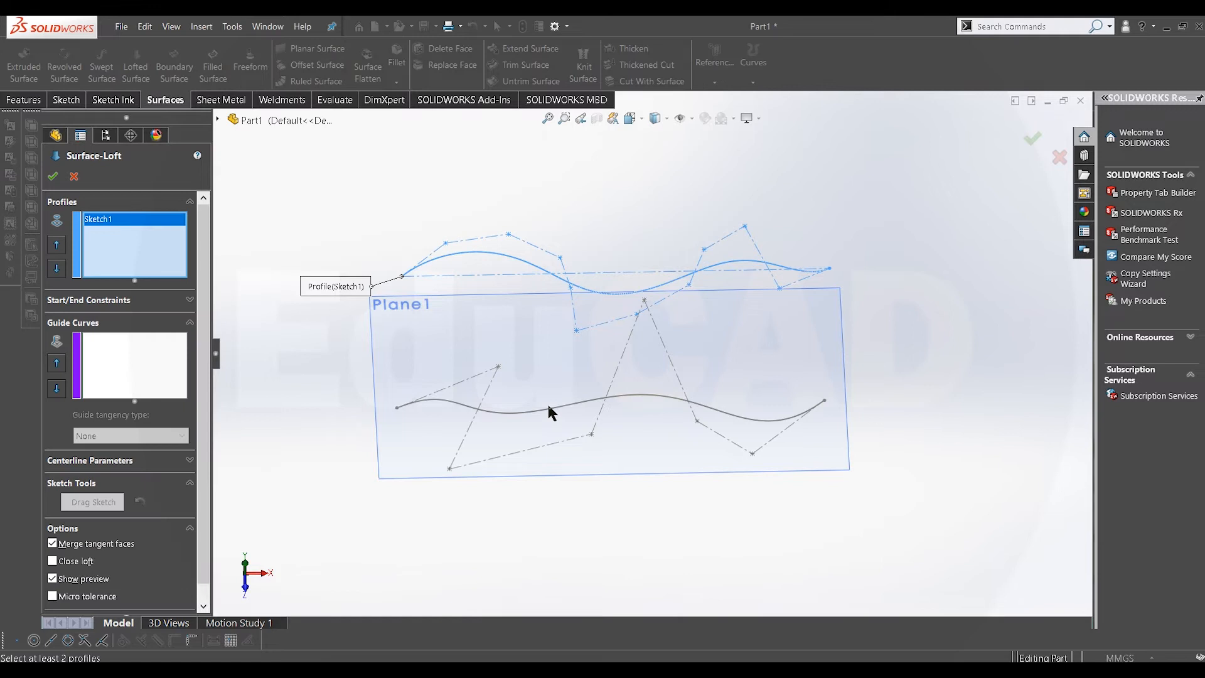
{"action": "left_click", "coordinate": [553, 409]}
{"action": "middle_click_drag", "start_coordinate": [554, 321], "coordinate": [549, 283]}
{"action": "left_click", "coordinate": [54, 177]}
- Sketch a horizontal line on the Front Plane joining the midpoints of the flag's two side edges, and exit the sketch
{"action": "middle_click_drag", "start_coordinate": [646, 319], "coordinate": [447, 405]}
{"action": "key", "text": "space"}
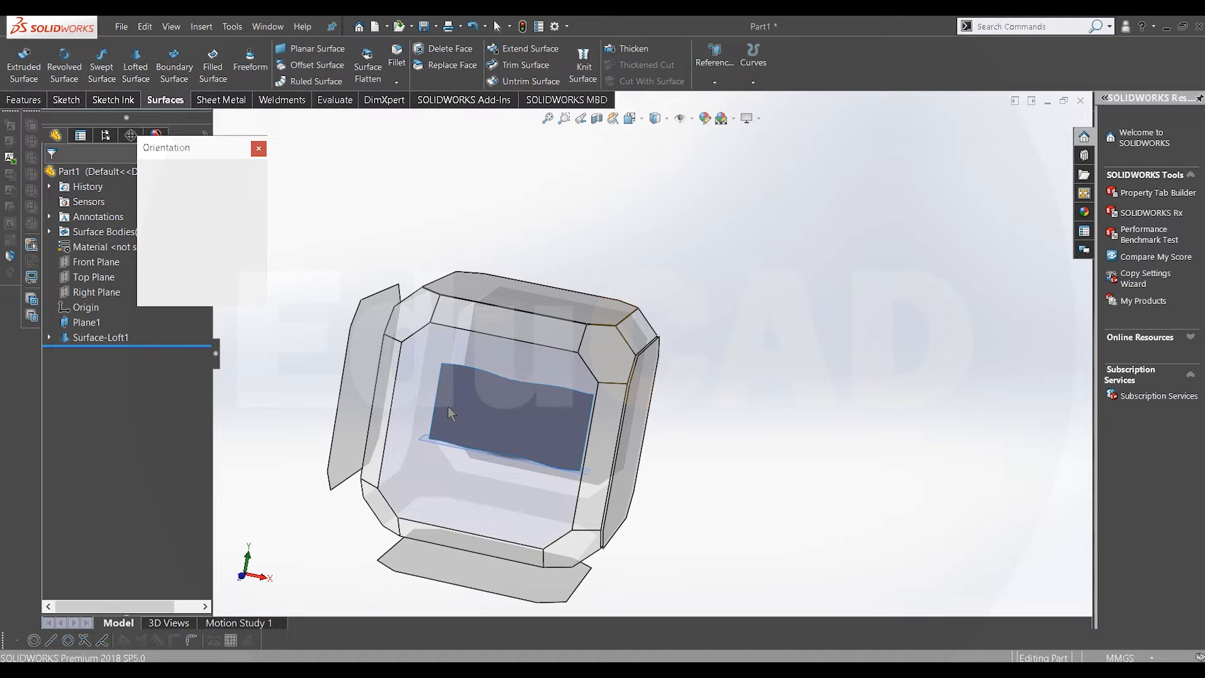
{"action": "left_click", "coordinate": [447, 406]}
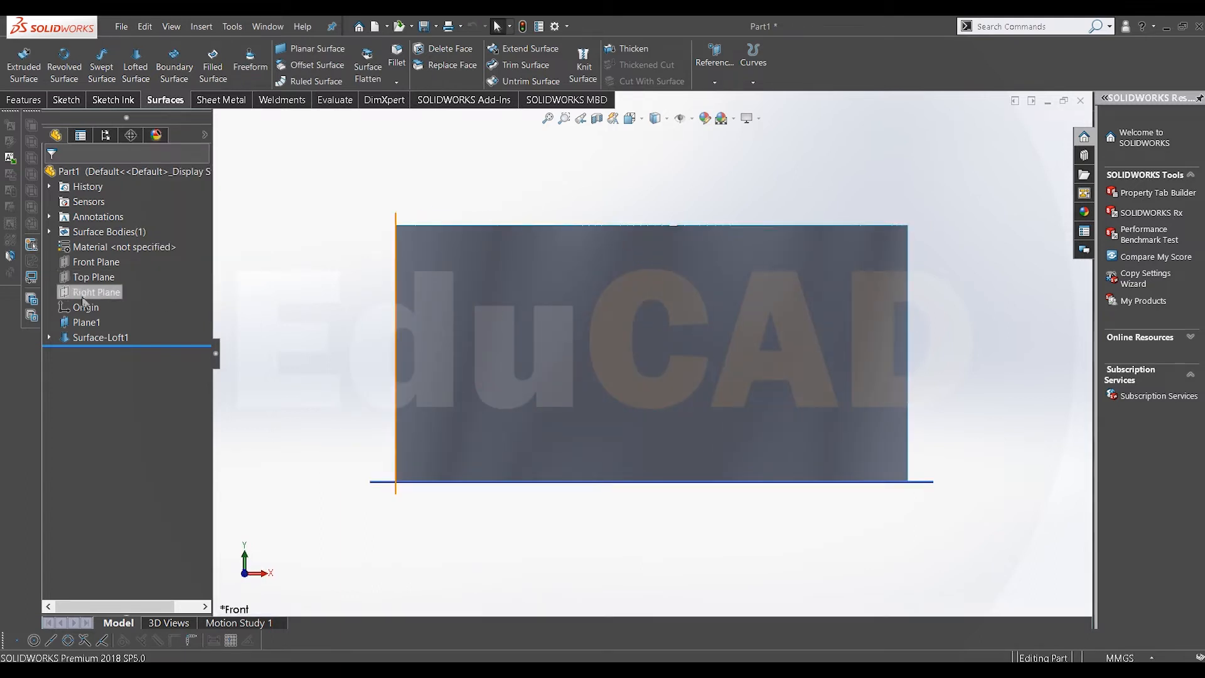
{"action": "right_click", "coordinate": [85, 264]}
{"action": "left_click", "coordinate": [94, 245]}
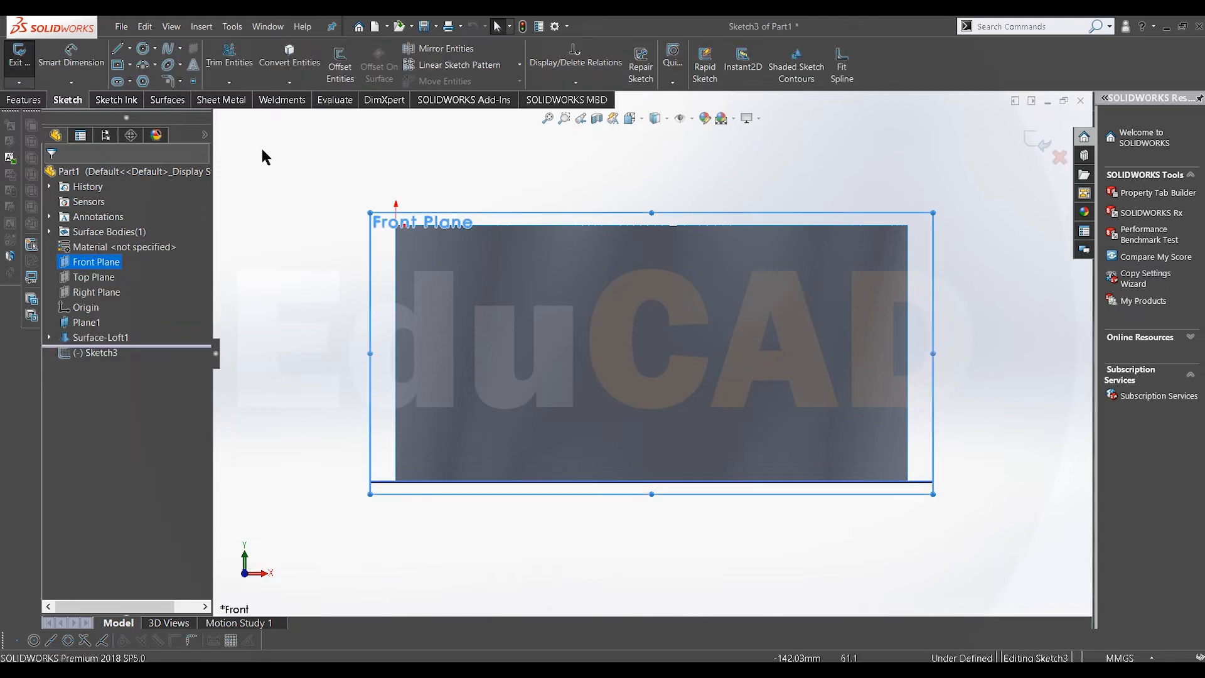
{"action": "left_click", "coordinate": [118, 51]}
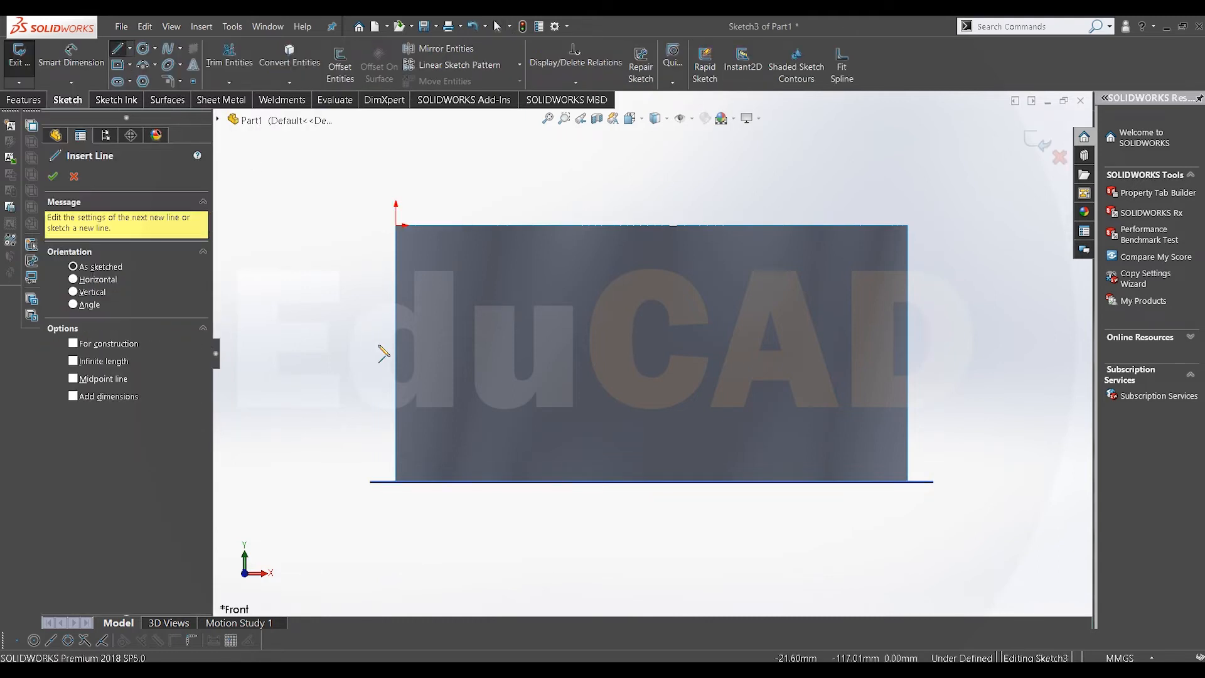
{"action": "left_click", "coordinate": [395, 353]}
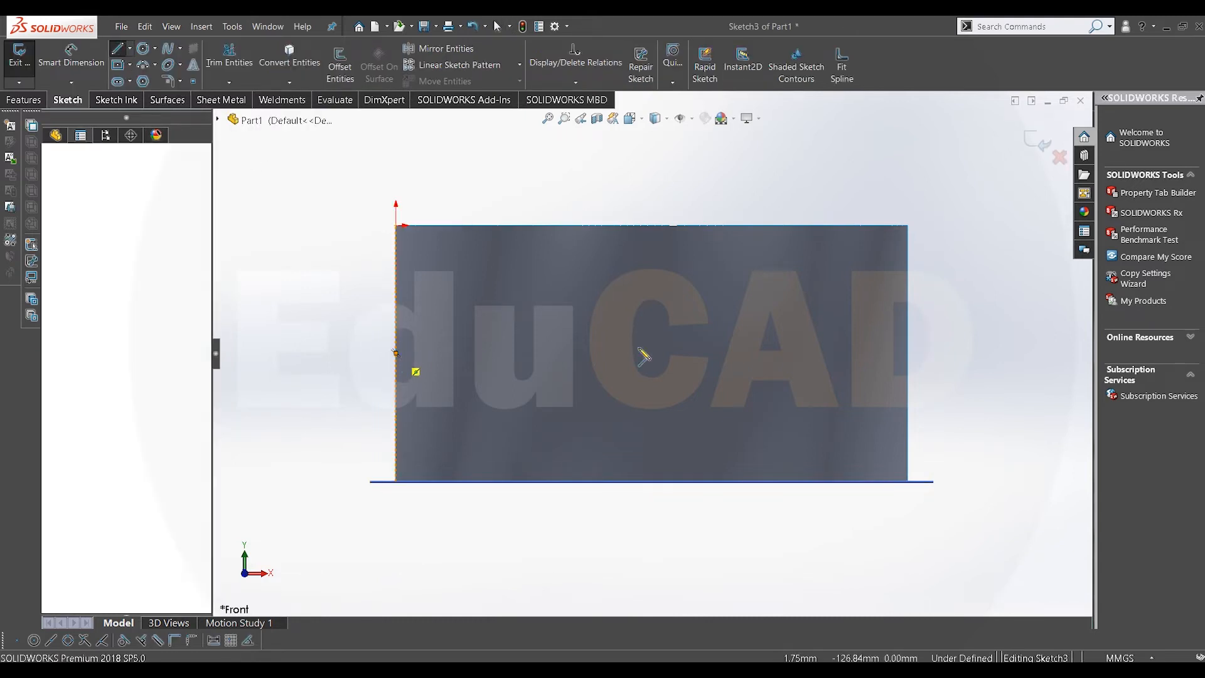
{"action": "left_click", "coordinate": [908, 353]}
{"action": "right_click", "coordinate": [939, 233]}
{"action": "left_click", "coordinate": [966, 237]}
{"action": "left_click", "coordinate": [1039, 141]}
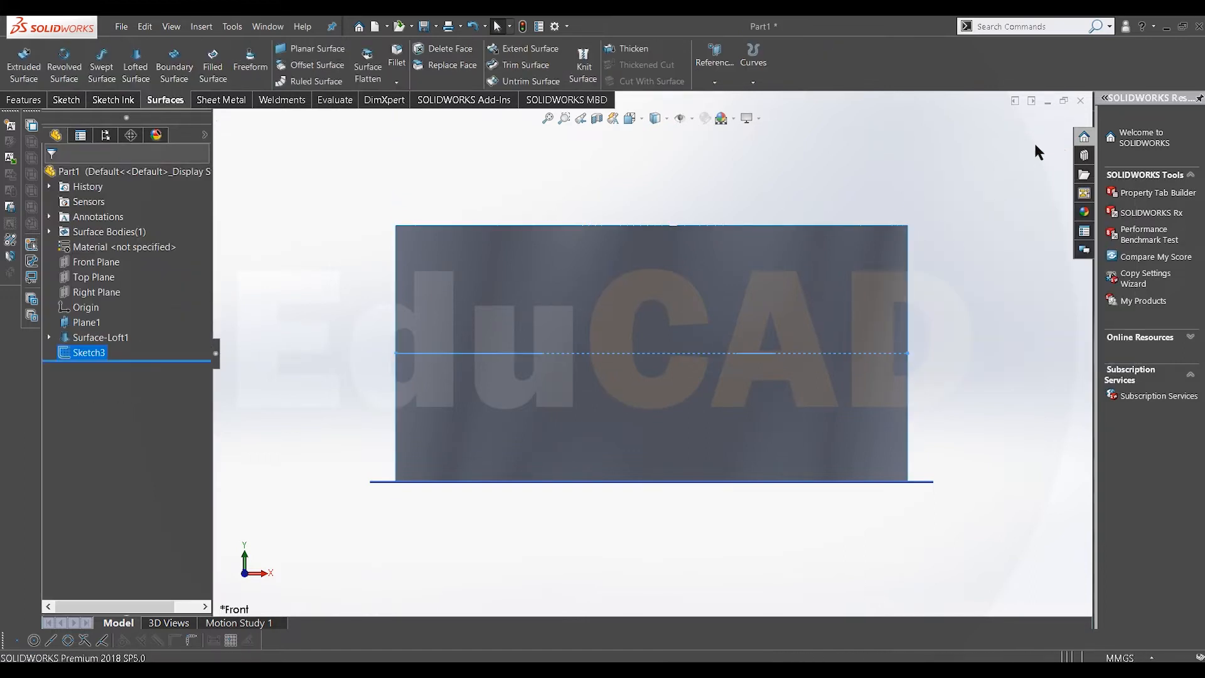
- Split the flag surface into upper and lower bodies along the midline sketch, and hide that sketch
{"action": "left_click", "coordinate": [10, 256]}
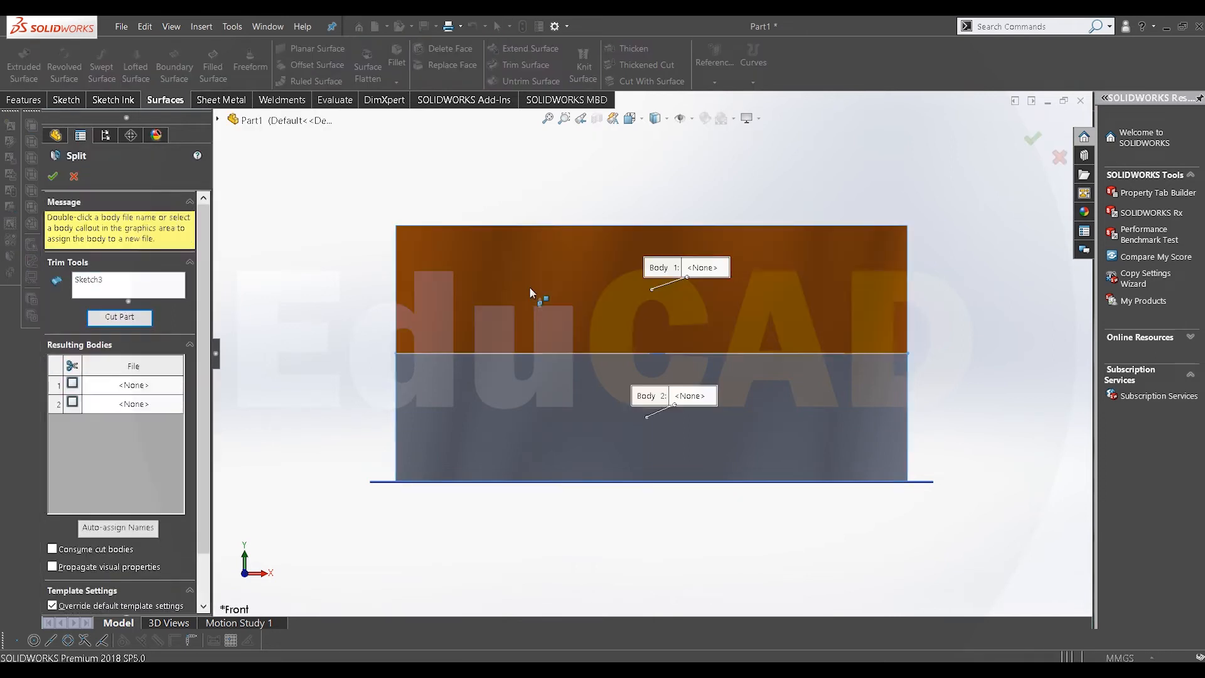
{"action": "scroll", "coordinate": [157, 439], "scroll_direction": "down", "scroll_amount": 3}
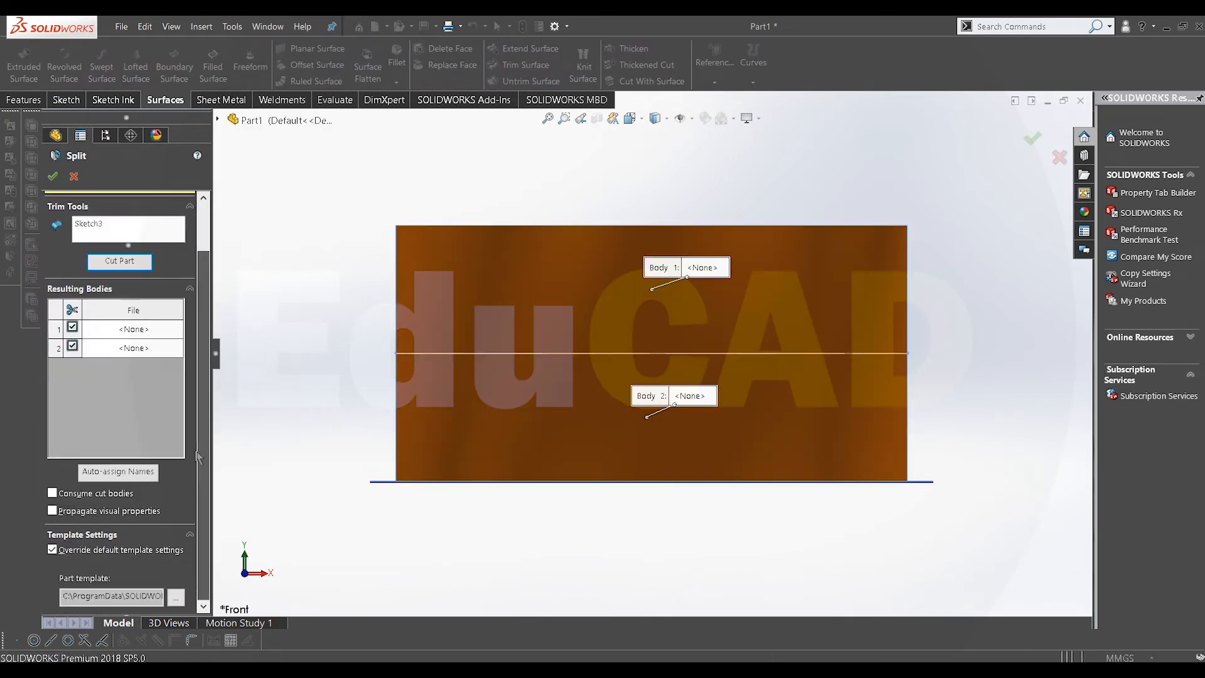
{"action": "left_click", "coordinate": [52, 176]}
{"action": "middle_click_drag", "start_coordinate": [486, 153], "coordinate": [904, 339]}
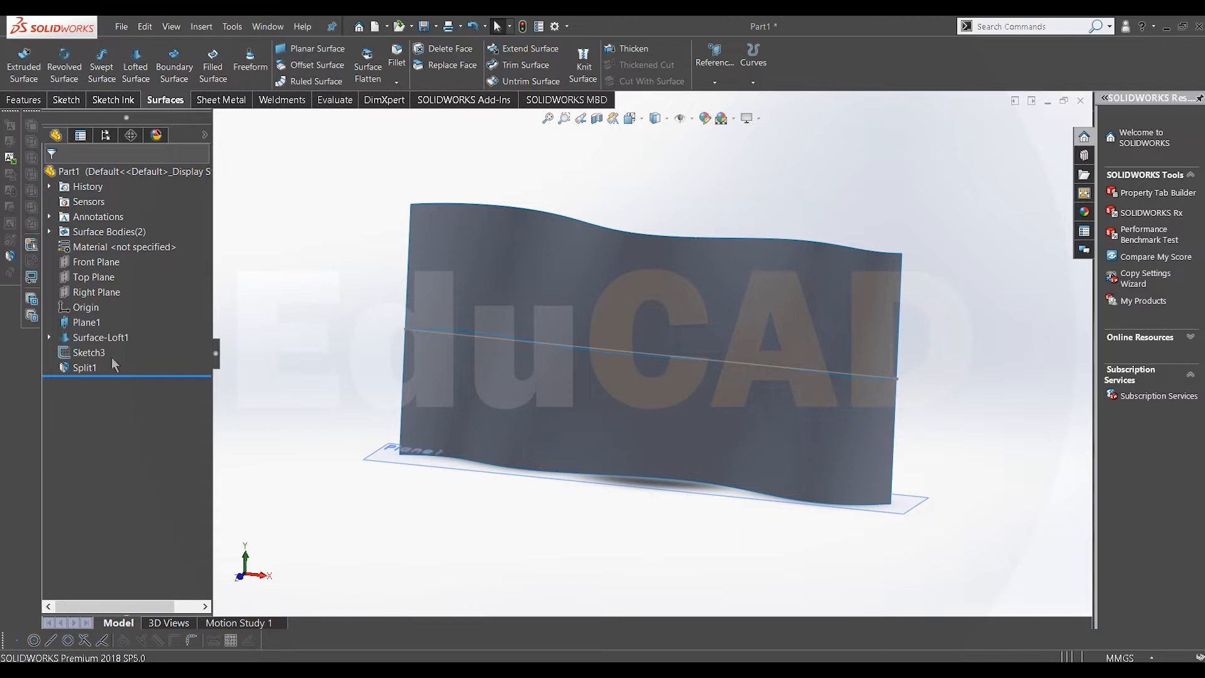
{"action": "right_click", "coordinate": [90, 357]}
{"action": "left_click", "coordinate": [102, 335]}
{"action": "mouse_move", "coordinate": [772, 359]}
{"action": "middle_mouse_down"}
{"action": "mouse_move", "coordinate": [746, 346]}
{"action": "mouse_move", "coordinate": [965, 256]}
{"action": "middle_mouse_up"}
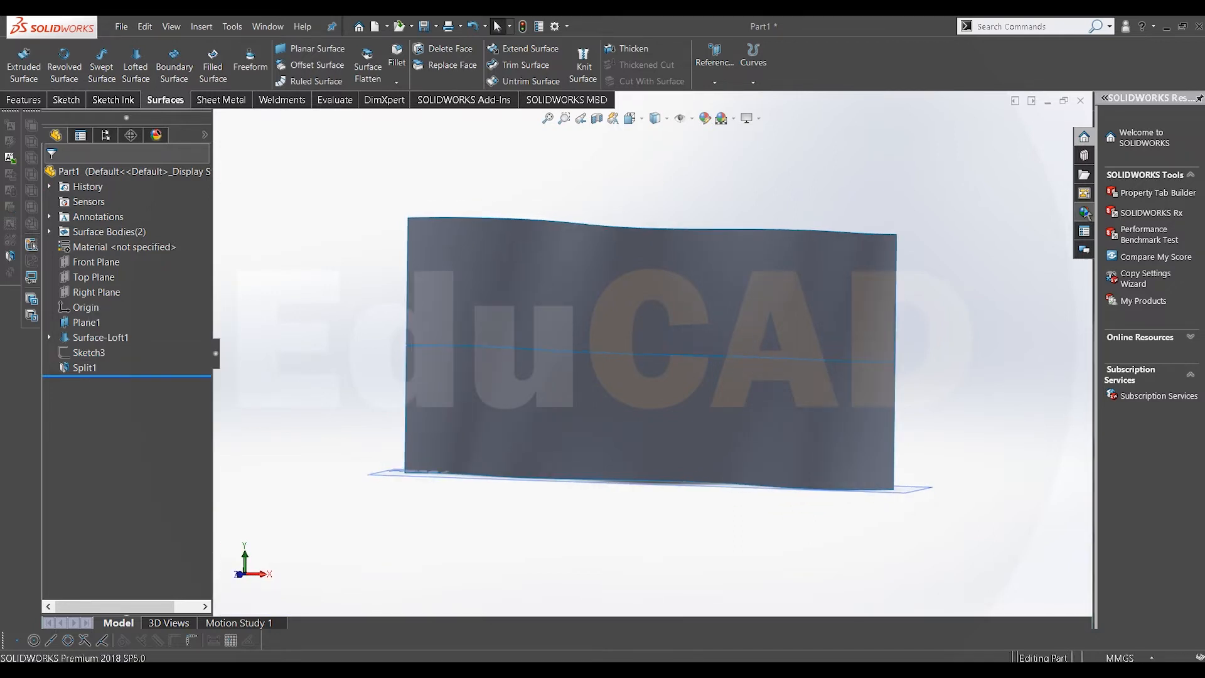
- Apply the painted candy apple red appearance to the upper half of the flag
{"action": "left_click", "coordinate": [1084, 212]}
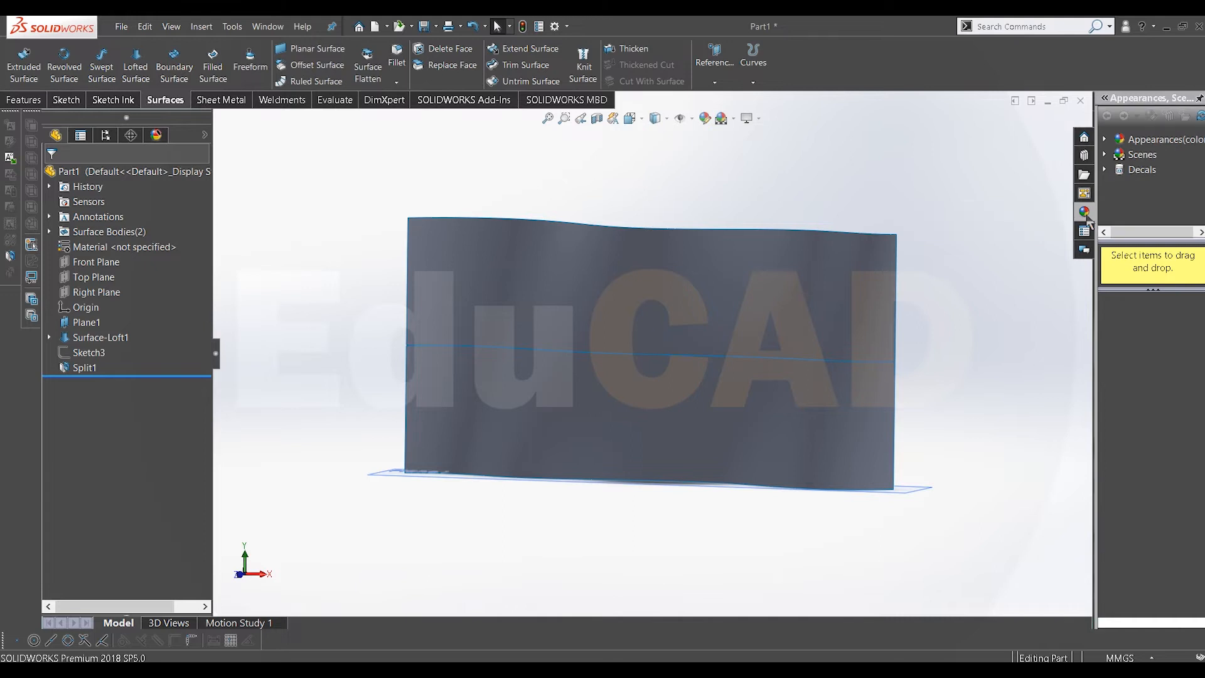
{"action": "left_click", "coordinate": [1149, 141]}
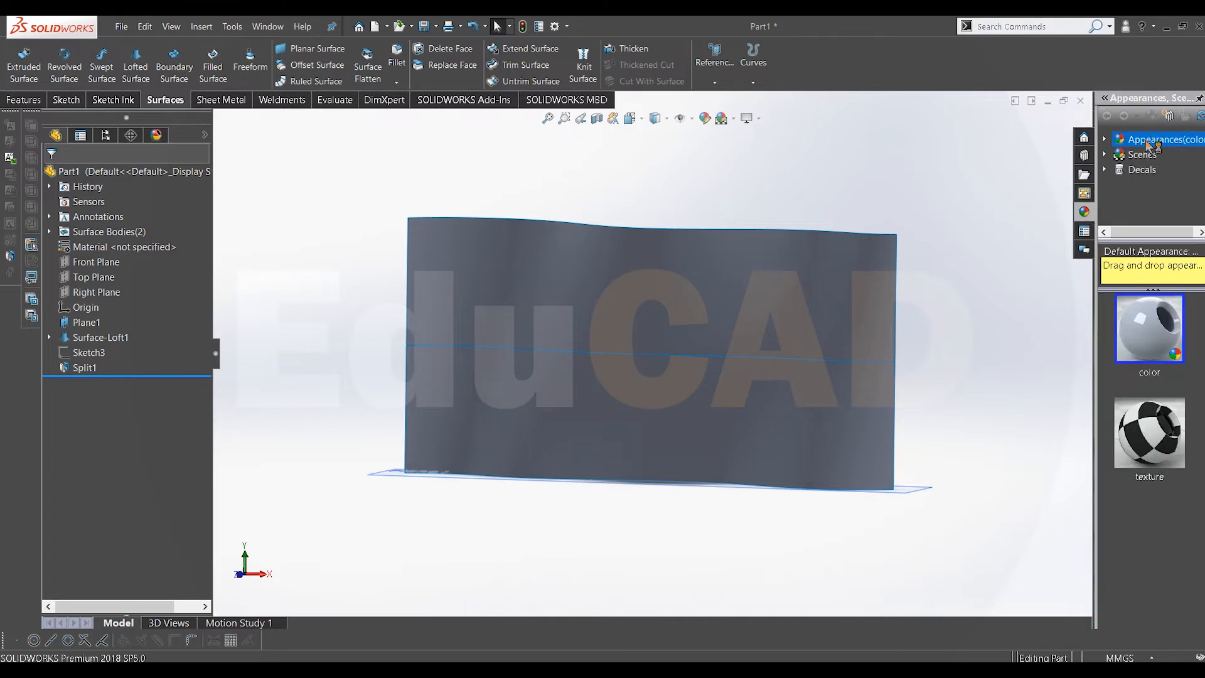
{"action": "left_click", "coordinate": [1134, 156]}
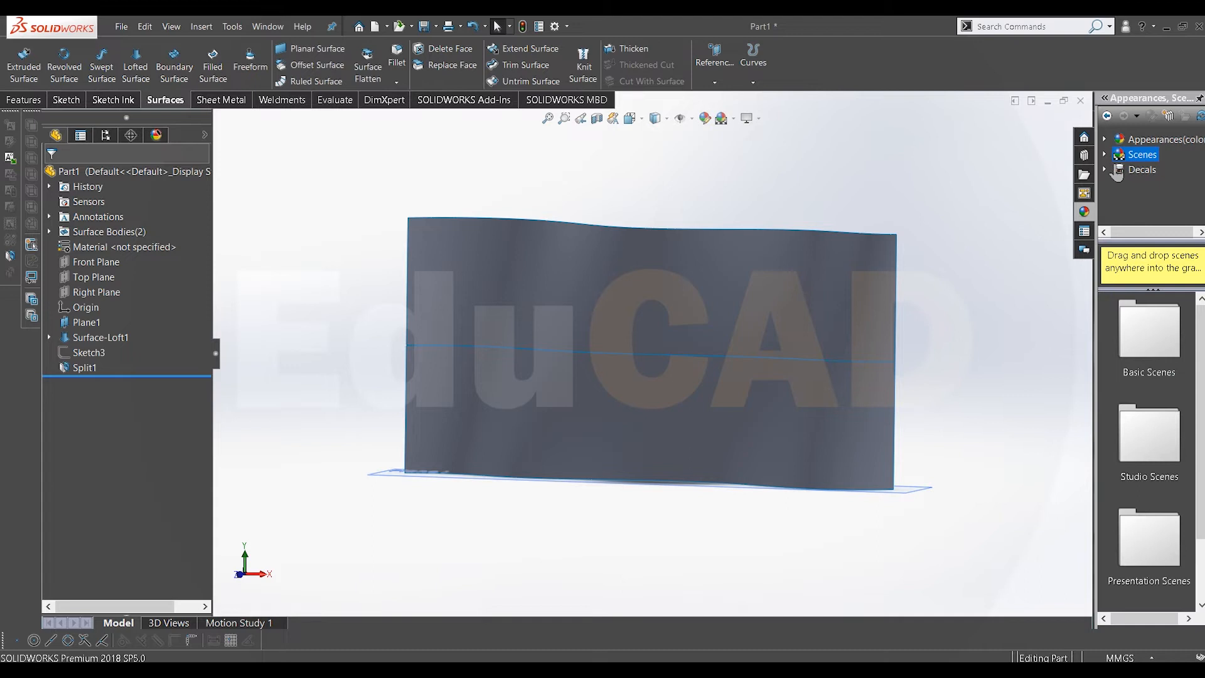
{"action": "left_click", "coordinate": [1105, 140]}
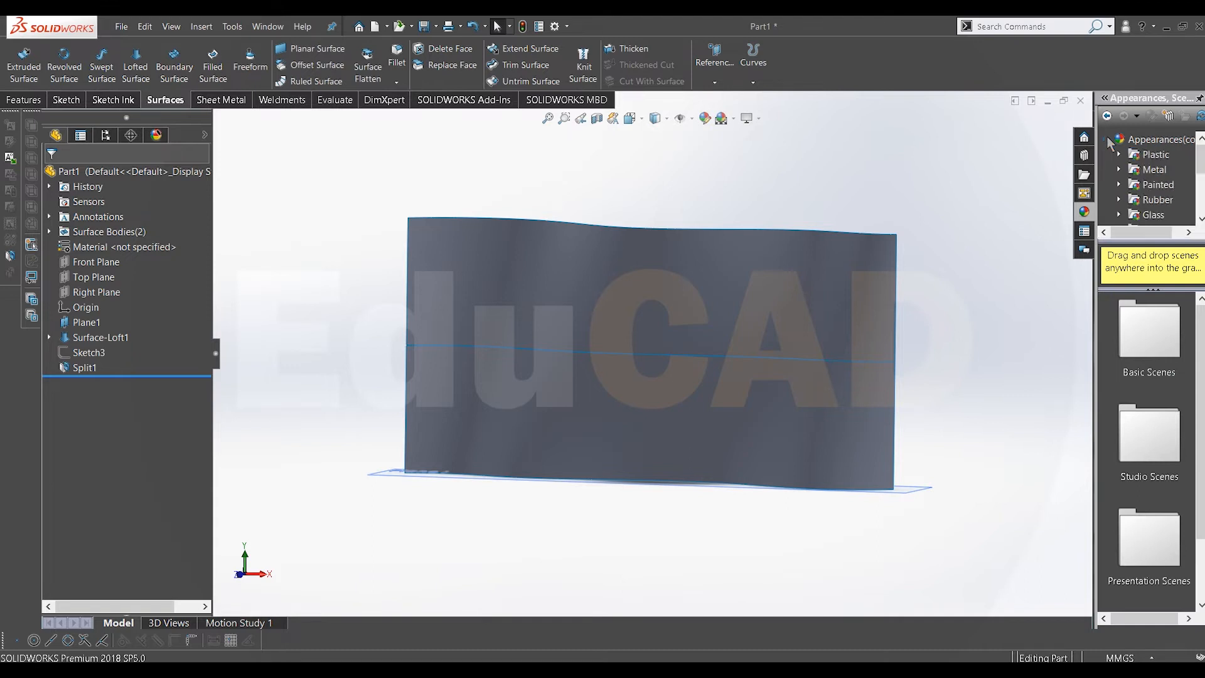
{"action": "left_click", "coordinate": [1150, 187]}
{"action": "left_click_drag", "start_coordinate": [1148, 317], "coordinate": [729, 283]}
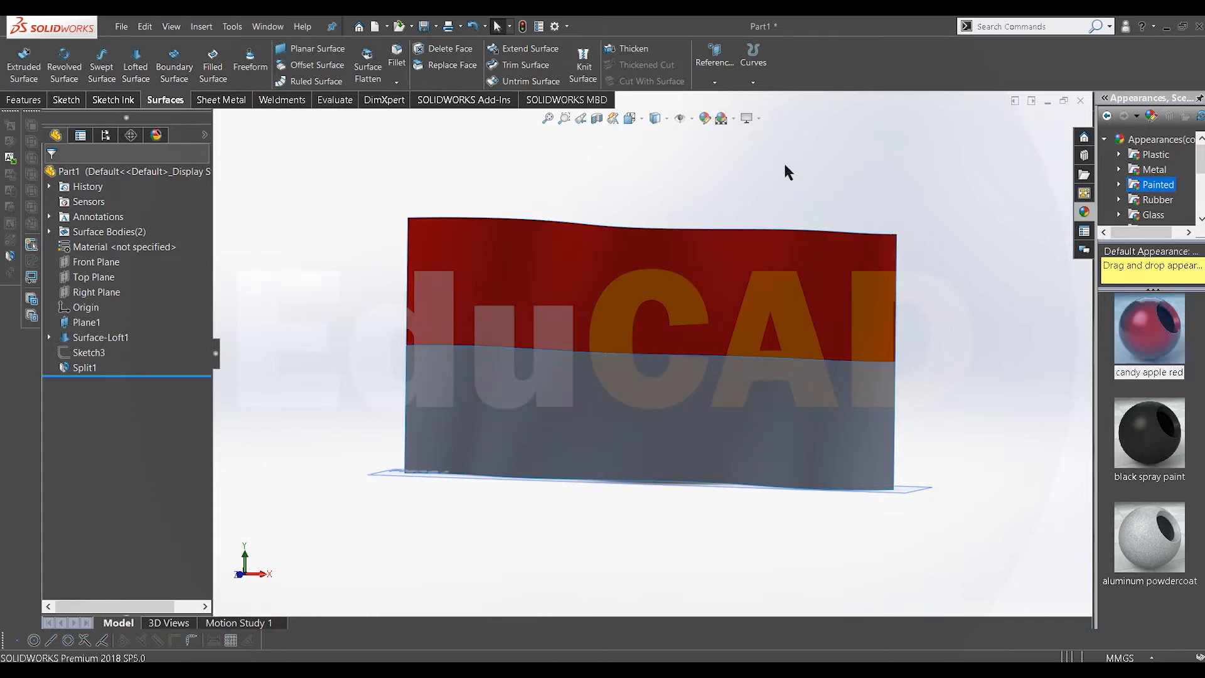
- Apply the white car paint appearance to the lower body of the flag
{"action": "left_click", "coordinate": [1122, 185]}
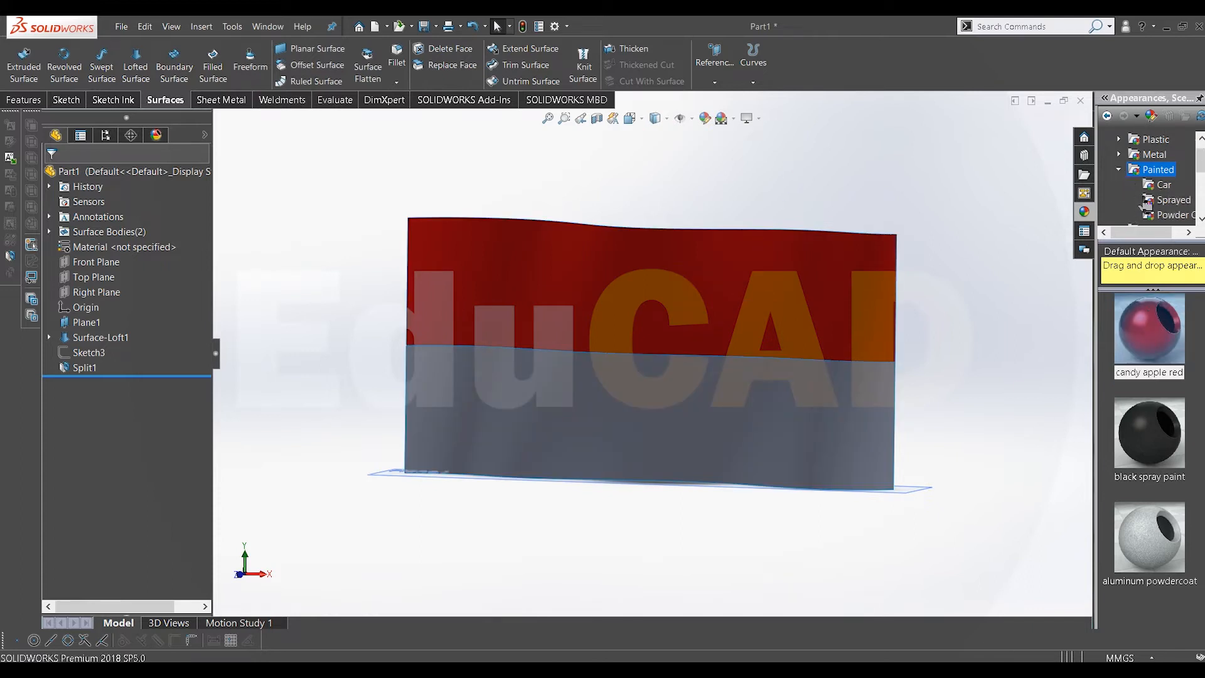
{"action": "scroll", "coordinate": [1148, 389], "scroll_direction": "down", "scroll_amount": 5}
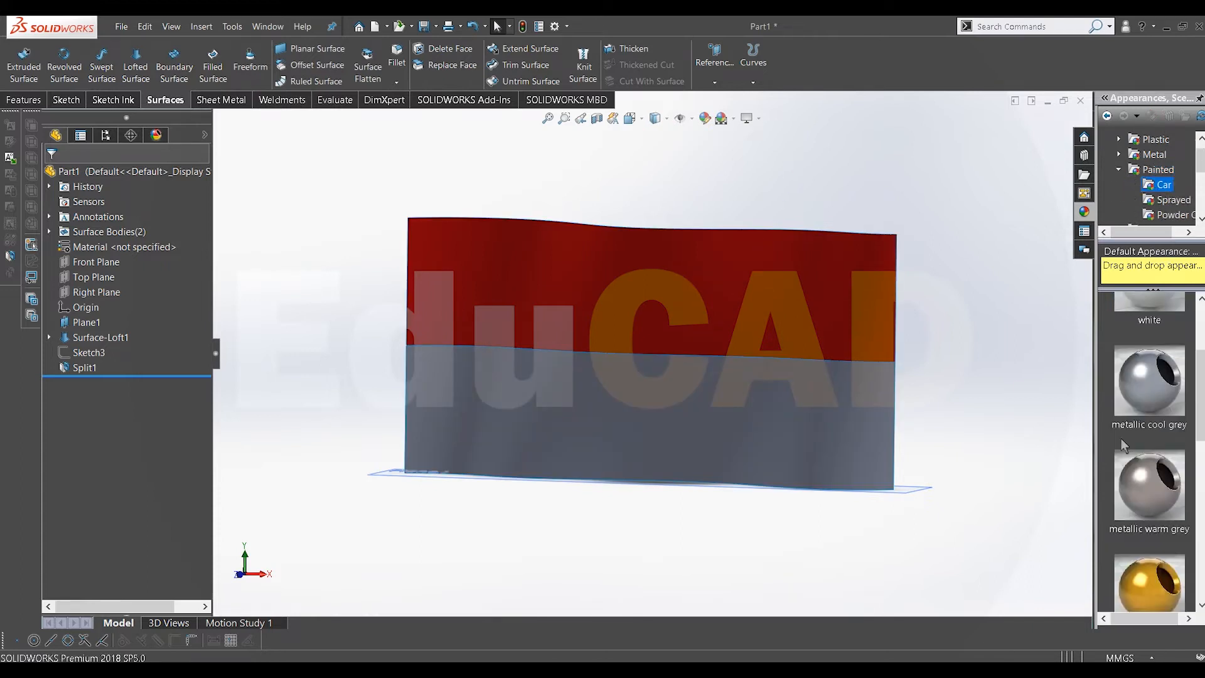
{"action": "left_click_drag", "start_coordinate": [1150, 433], "coordinate": [625, 457]}
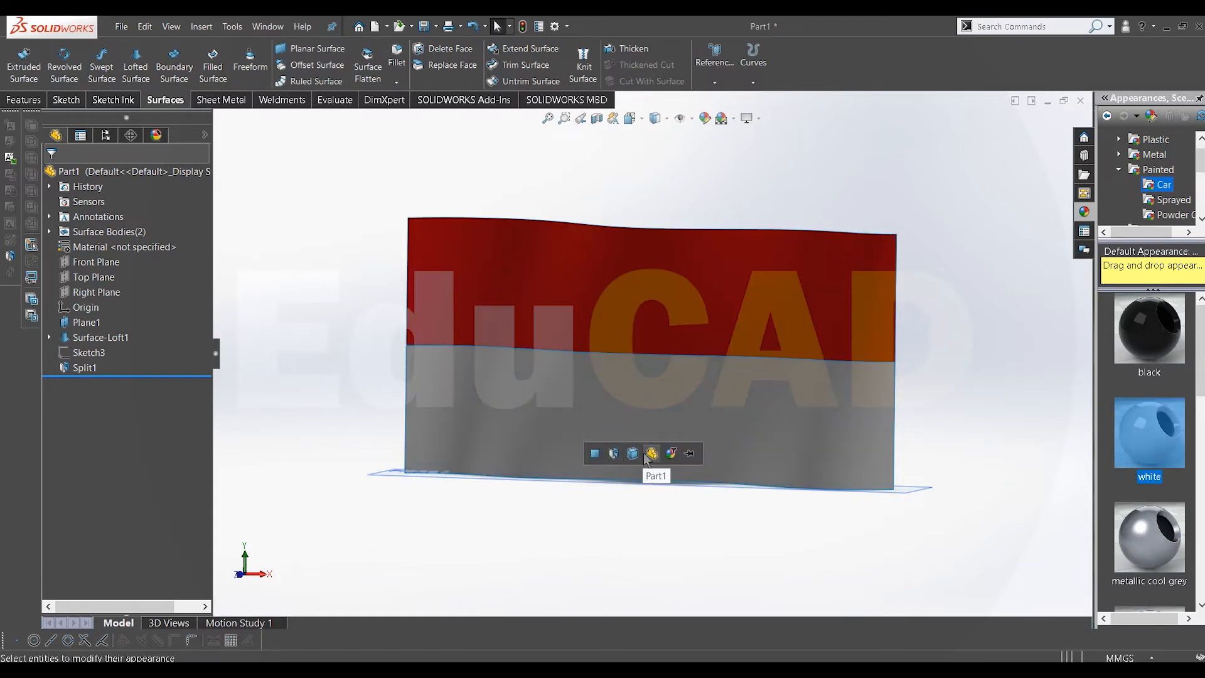
{"action": "left_click", "coordinate": [633, 453]}
{"action": "middle_click_drag", "start_coordinate": [689, 341], "coordinate": [730, 327]}
{"action": "middle_click_drag", "start_coordinate": [702, 391], "coordinate": [709, 407]}
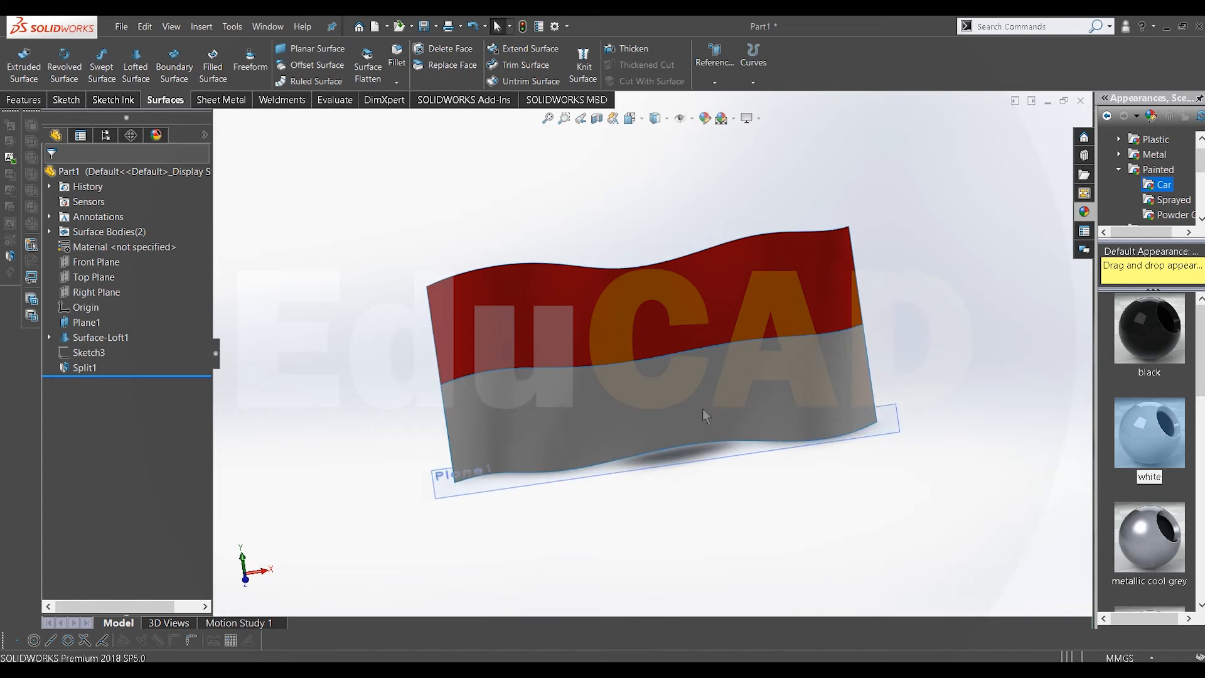
- Sketch a 20 mm diameter circle centred on the origin on the Top Plane
{"action": "right_click", "coordinate": [92, 277]}
{"action": "left_click", "coordinate": [98, 258]}
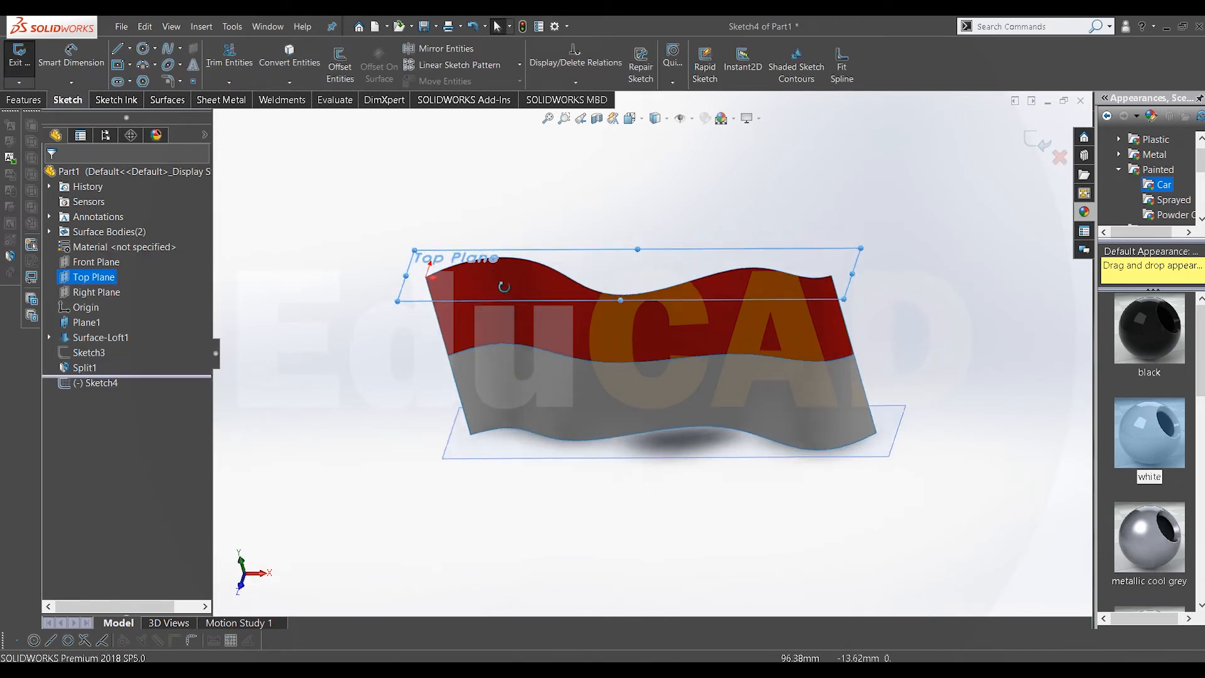
{"action": "key", "text": "space"}
{"action": "left_click", "coordinate": [458, 325]}
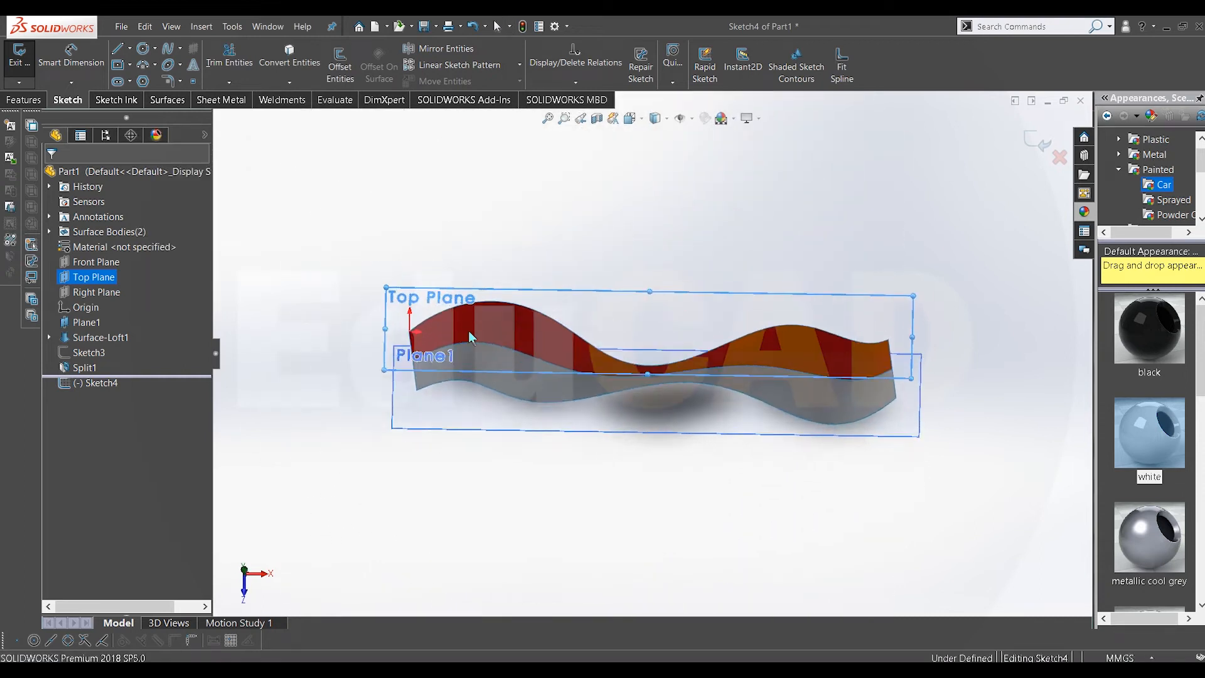
{"action": "scroll", "coordinate": [482, 360], "scroll_direction": "down", "scroll_amount": 5}
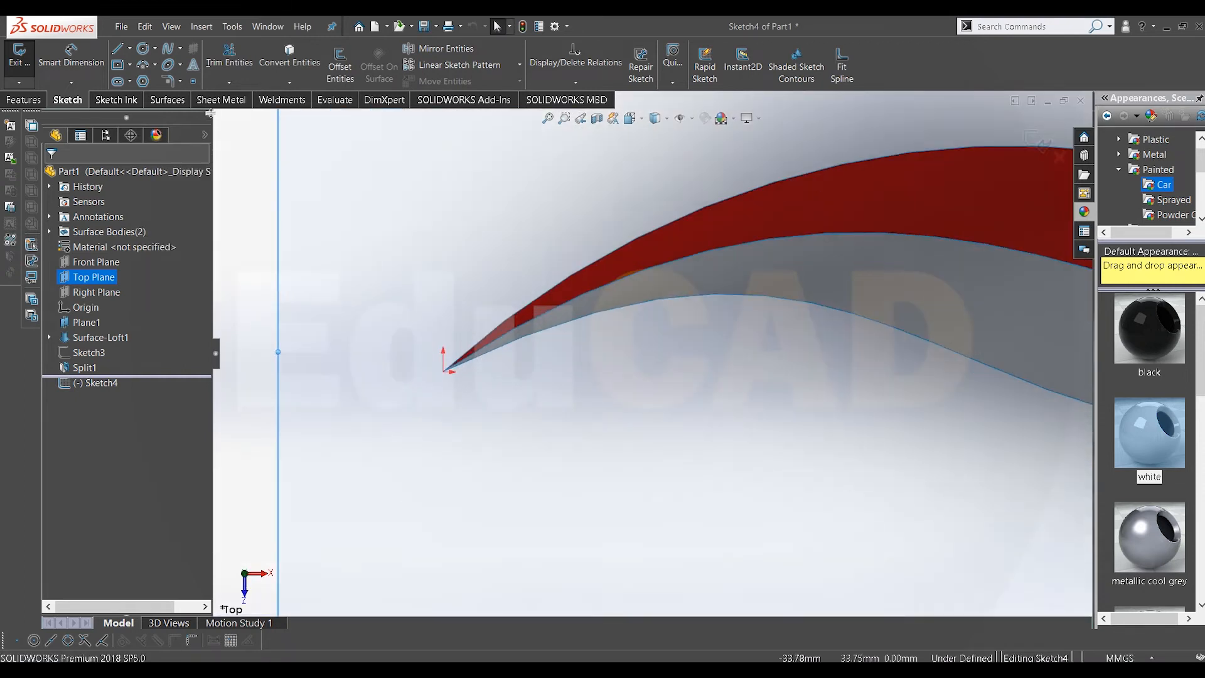
{"action": "left_click", "coordinate": [443, 371]}
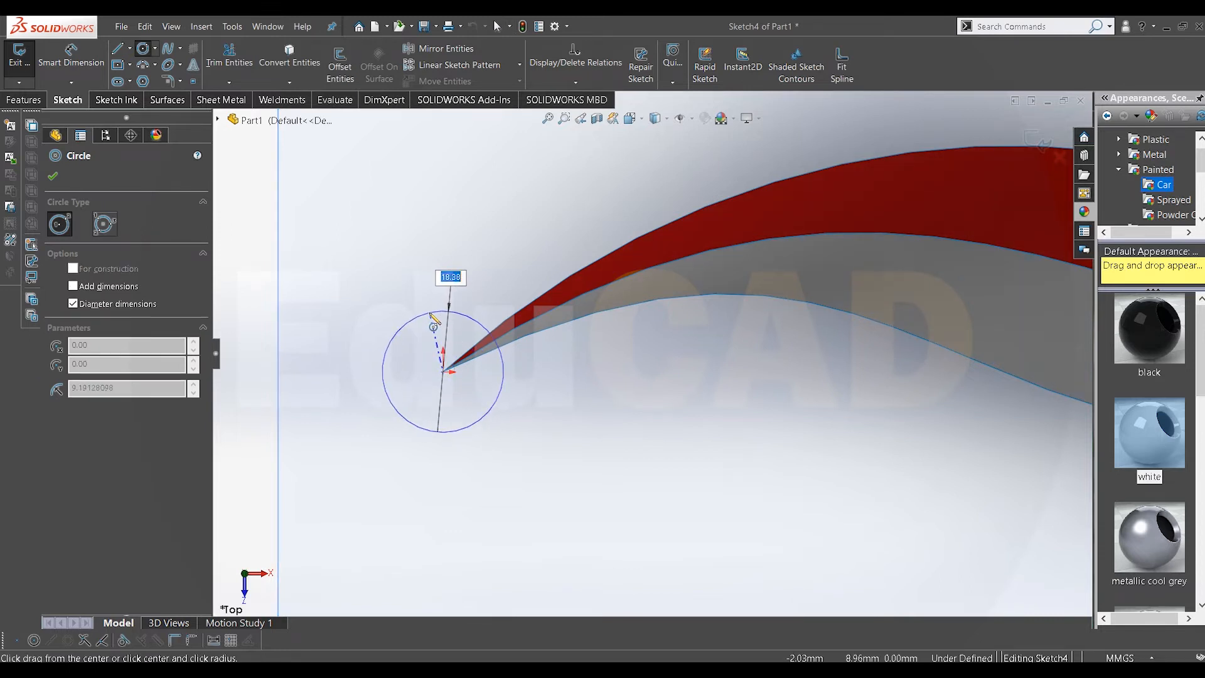
{"action": "type", "text": "20"}
{"action": "key", "text": "Return"}
{"action": "scroll", "coordinate": [694, 375], "scroll_direction": "up", "scroll_amount": 5}
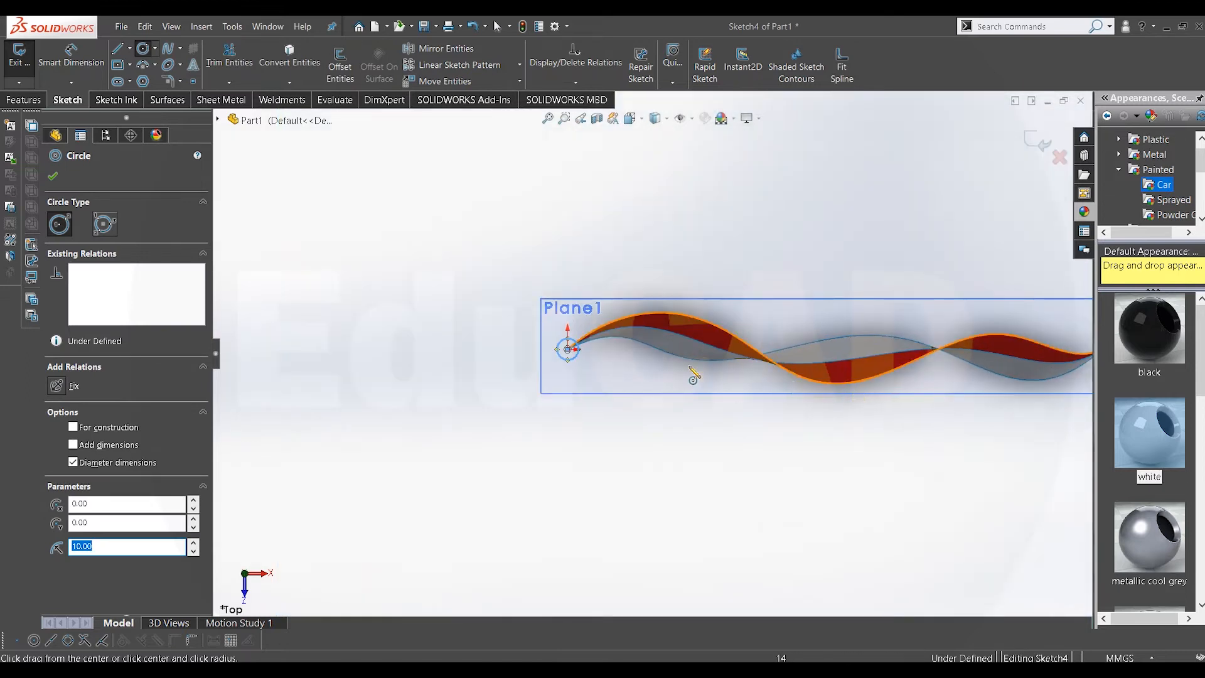
{"action": "scroll", "coordinate": [689, 367], "scroll_direction": "down", "scroll_amount": 6}
{"action": "right_click", "coordinate": [516, 332]}
{"action": "left_click", "coordinate": [547, 344]}
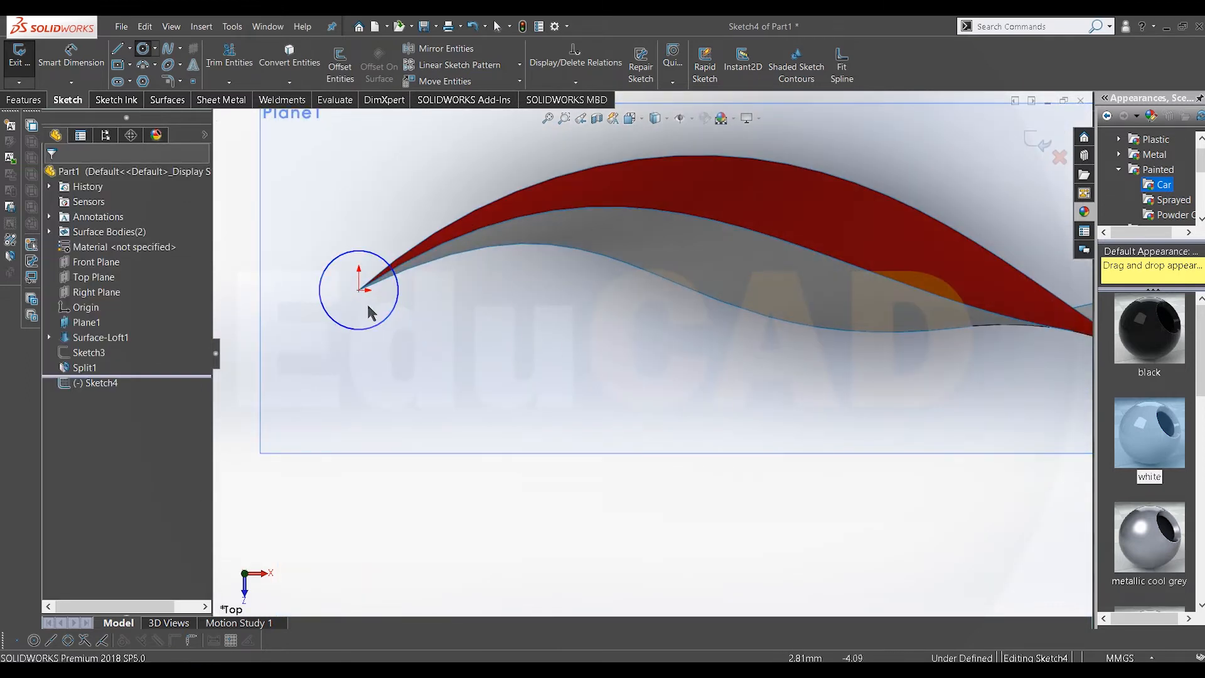
- Add a 20 mm diameter dimension to the circle at the origin
{"action": "scroll", "coordinate": [368, 306], "scroll_direction": "up", "scroll_amount": 1}
{"action": "scroll", "coordinate": [358, 301], "scroll_direction": "down", "scroll_amount": 2}
{"action": "right_click_drag", "start_coordinate": [414, 307], "coordinate": [280, 252]}
{"action": "left_click", "coordinate": [422, 260]}
{"action": "left_click", "coordinate": [424, 227]}
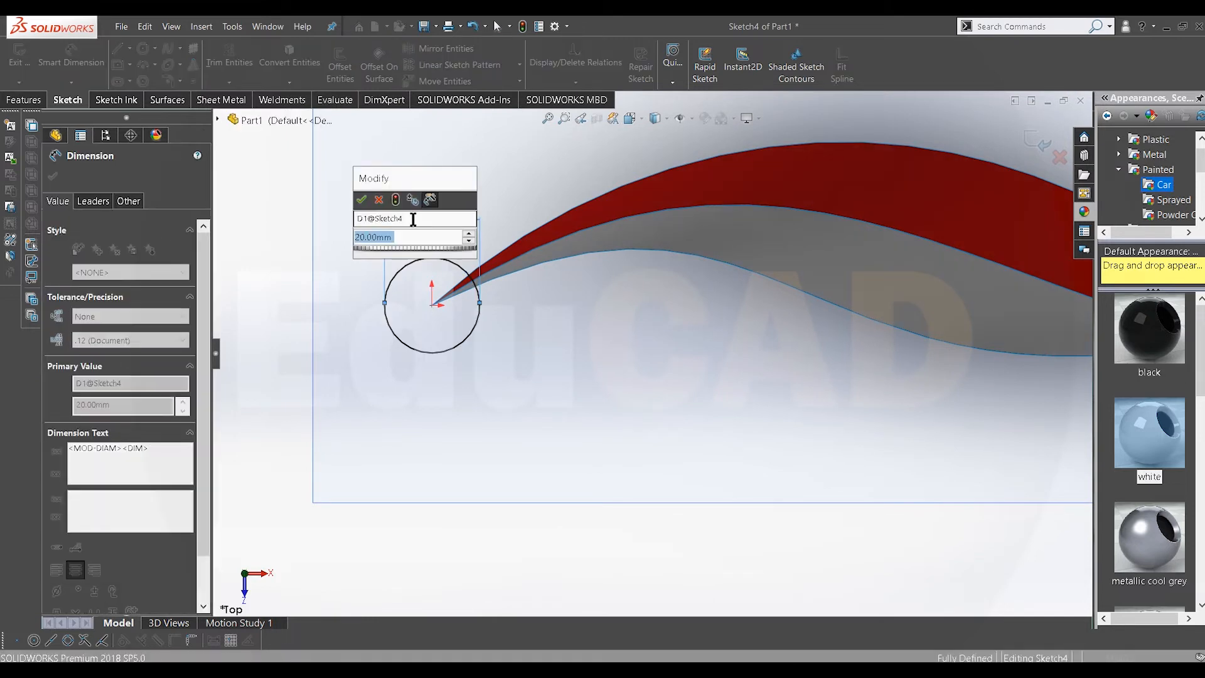
{"action": "left_click", "coordinate": [360, 195]}
{"action": "right_click", "coordinate": [545, 330]}
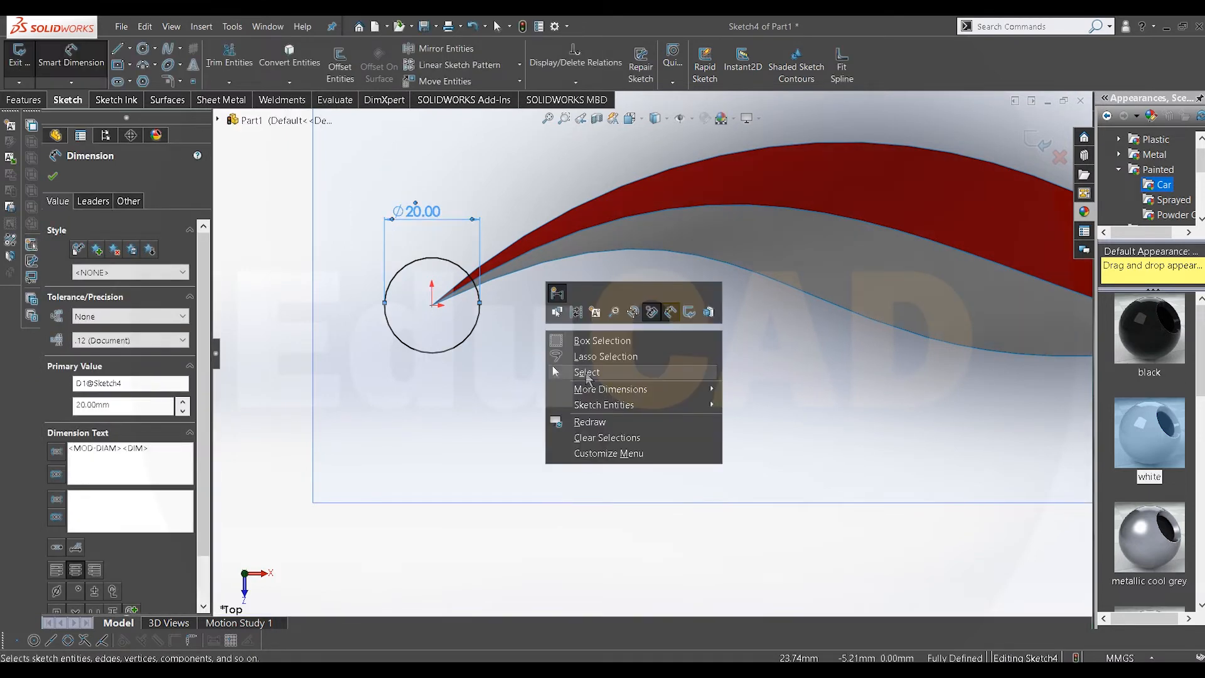
{"action": "left_click", "coordinate": [585, 373]}
- Extrude the 20 mm circle downward as the flagpole with a blind depth of 750 mm
{"action": "scroll", "coordinate": [482, 297], "scroll_direction": "down", "scroll_amount": 1}
{"action": "middle_click_drag", "start_coordinate": [515, 330], "coordinate": [551, 285]}
{"action": "scroll", "coordinate": [551, 285], "scroll_direction": "up", "scroll_amount": 3}
{"action": "left_click", "coordinate": [39, 100]}
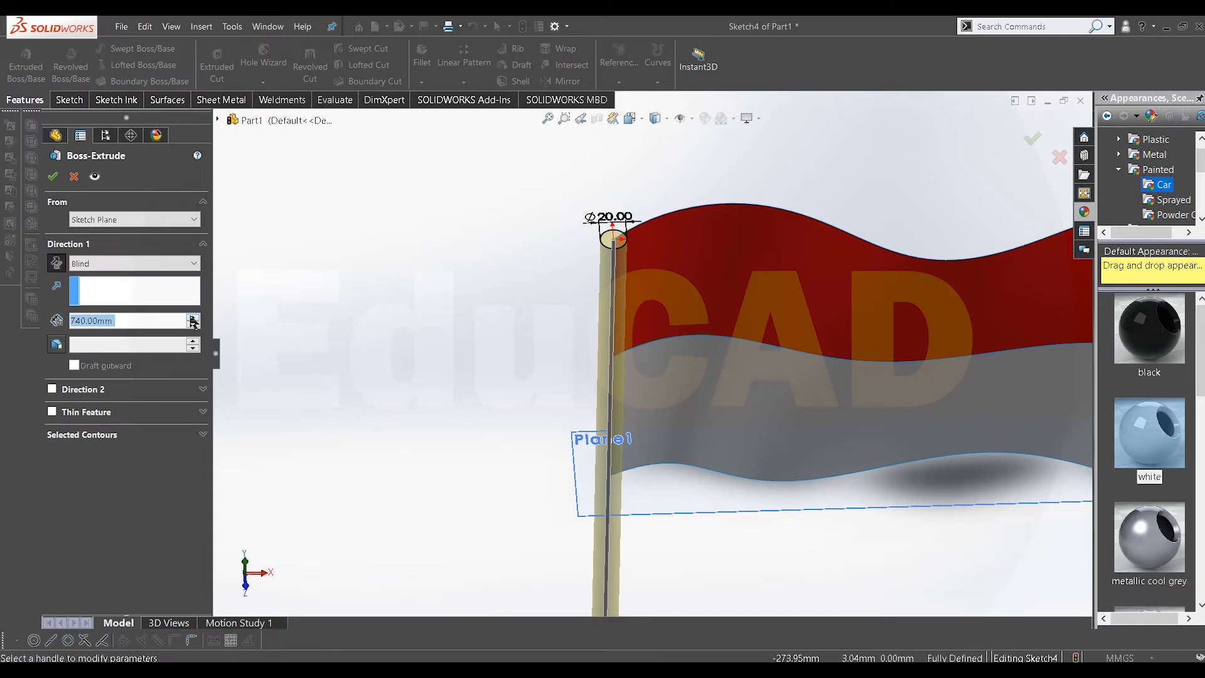
{"action": "scroll", "coordinate": [665, 369], "scroll_direction": "down", "scroll_amount": 5}
{"action": "mouse_move", "coordinate": [695, 385]}
{"action": "middle_mouse_down"}
{"action": "mouse_move", "coordinate": [674, 405]}
{"action": "mouse_move", "coordinate": [716, 379]}
{"action": "middle_mouse_up"}
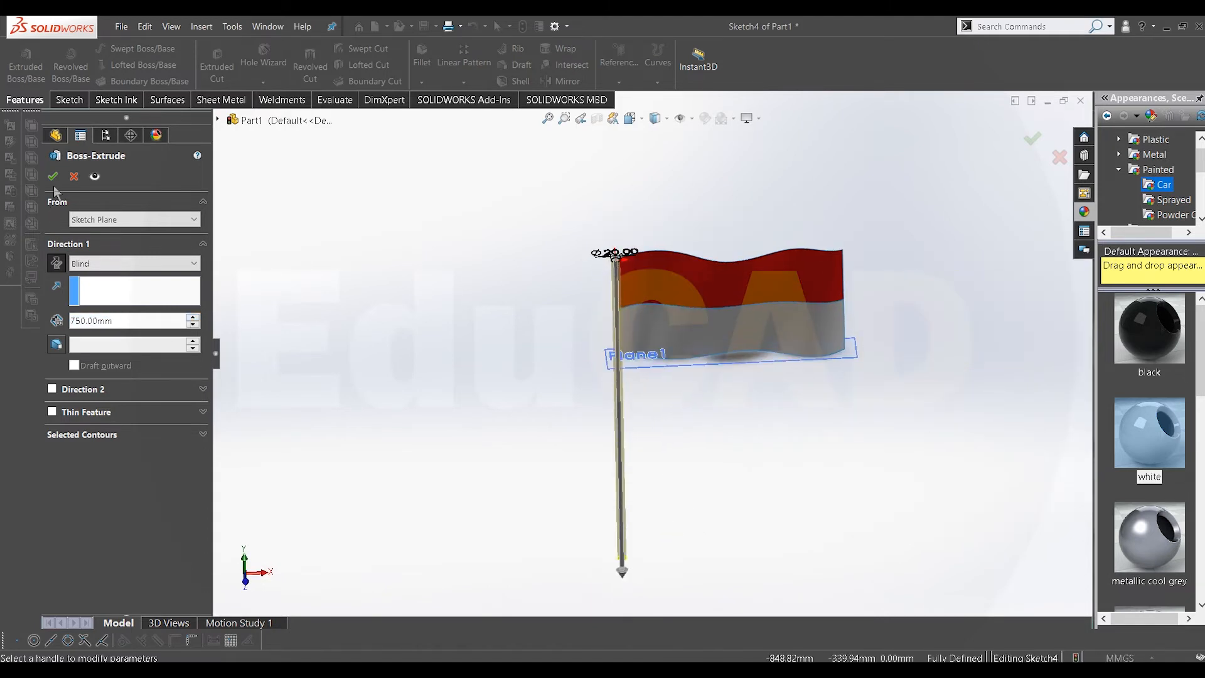
- Extend the flagpole extrusion 10 mm upward in a second direction and complete the feature
{"action": "left_click", "coordinate": [52, 389]}
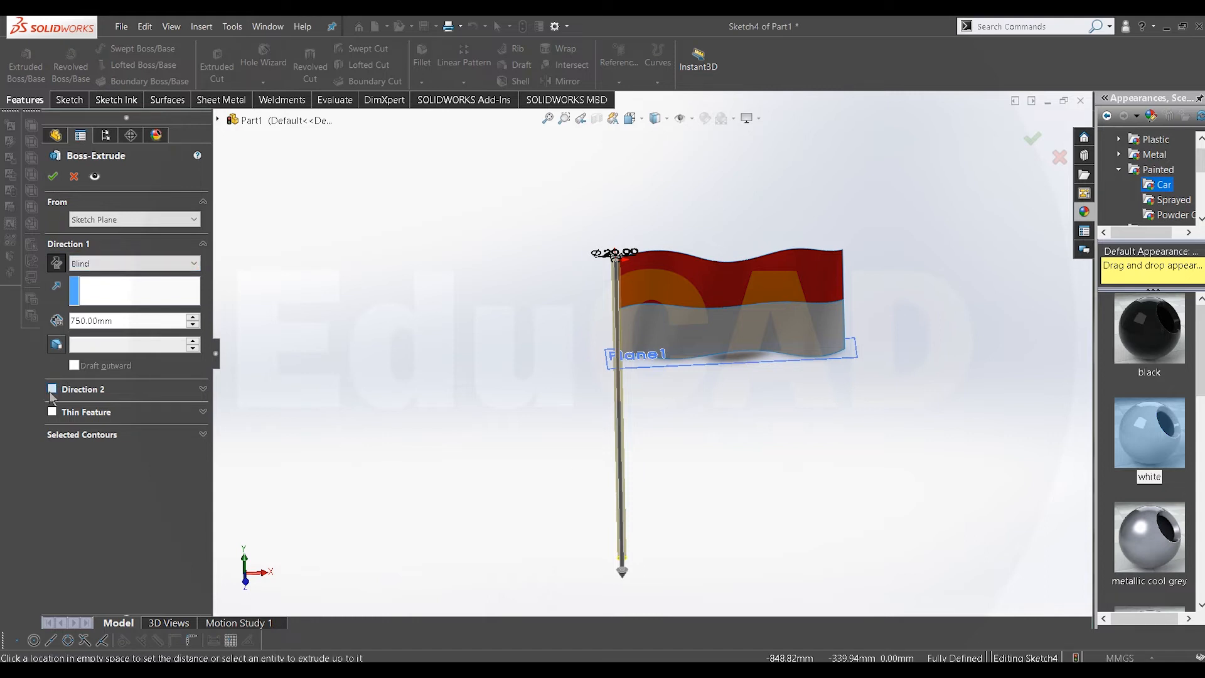
{"action": "scroll", "coordinate": [621, 276], "scroll_direction": "down", "scroll_amount": 4}
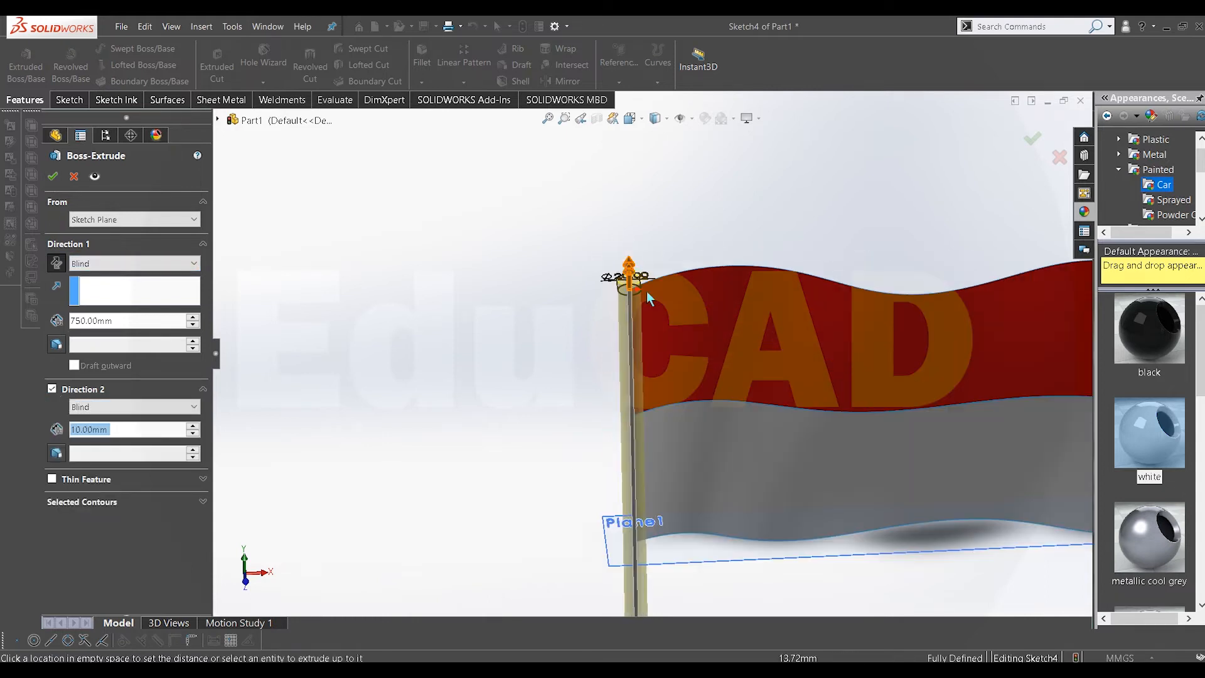
{"action": "middle_click_drag", "start_coordinate": [632, 300], "coordinate": [609, 305]}
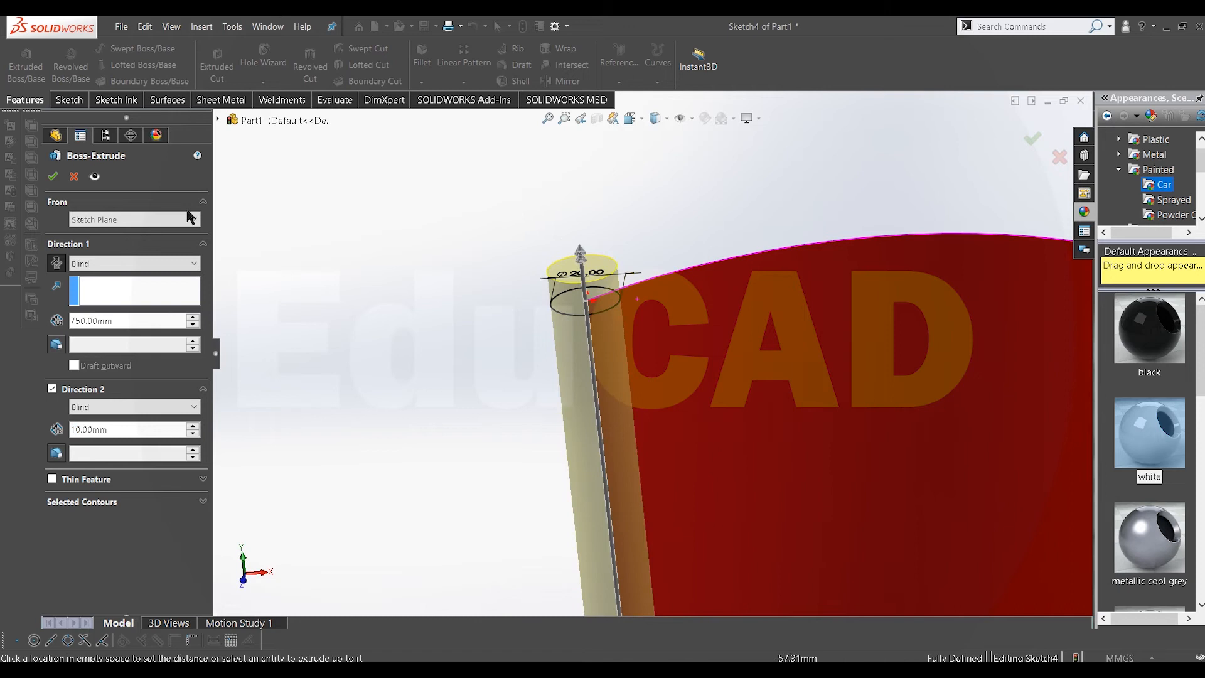
{"action": "left_click", "coordinate": [52, 176]}
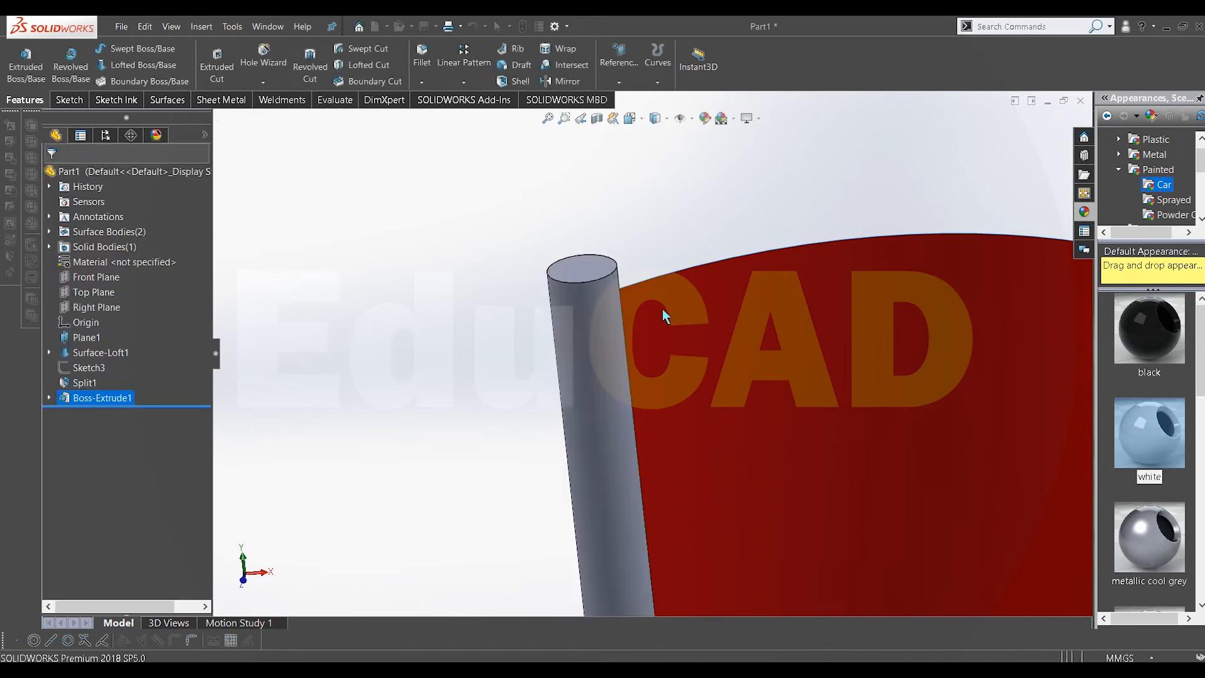
- Examine the whole flagpole and the area where its upper end meets the flag's edge
{"action": "middle_click_drag", "start_coordinate": [593, 324], "coordinate": [708, 419]}
{"action": "scroll", "coordinate": [630, 377], "scroll_direction": "up", "scroll_amount": 4}
{"action": "scroll", "coordinate": [753, 304], "scroll_direction": "up", "scroll_amount": 3}
{"action": "scroll", "coordinate": [665, 401], "scroll_direction": "down", "scroll_amount": 3}
{"action": "scroll", "coordinate": [563, 296], "scroll_direction": "down", "scroll_amount": 6}
{"action": "middle_click_drag", "start_coordinate": [528, 272], "coordinate": [471, 268]}
{"action": "scroll", "coordinate": [456, 297], "scroll_direction": "down", "scroll_amount": 2}
{"action": "scroll", "coordinate": [472, 295], "scroll_direction": "down", "scroll_amount": 2}
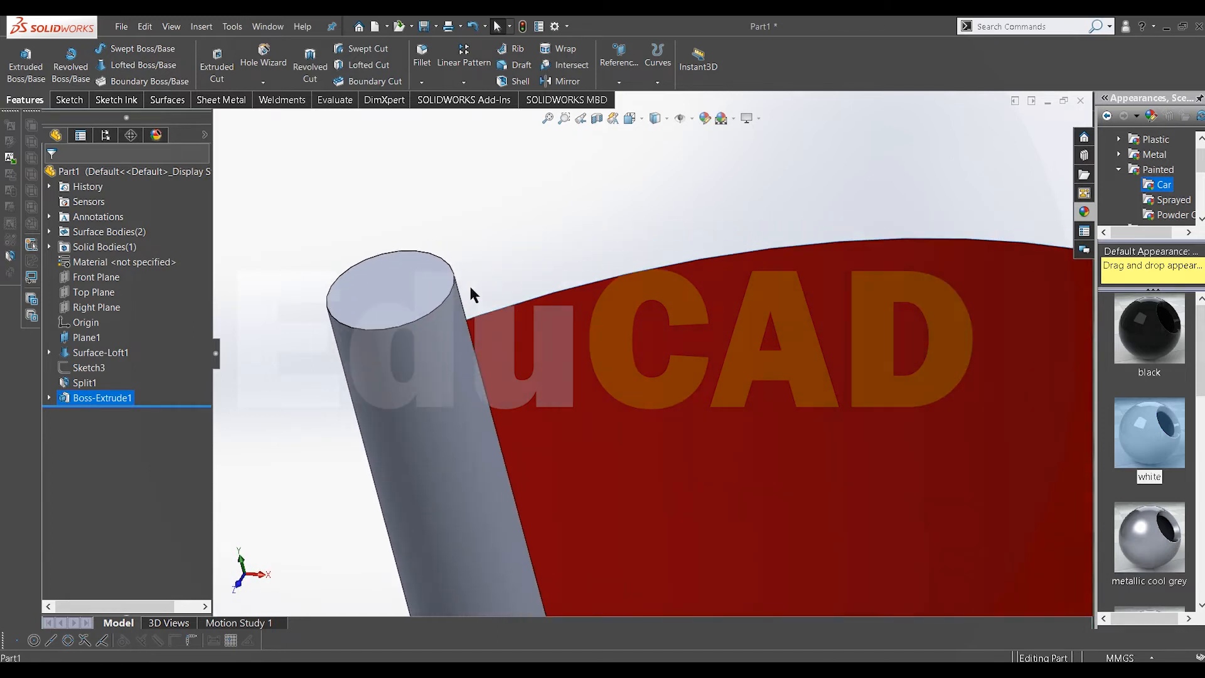
{"action": "scroll", "coordinate": [483, 308], "scroll_direction": "down", "scroll_amount": 1}
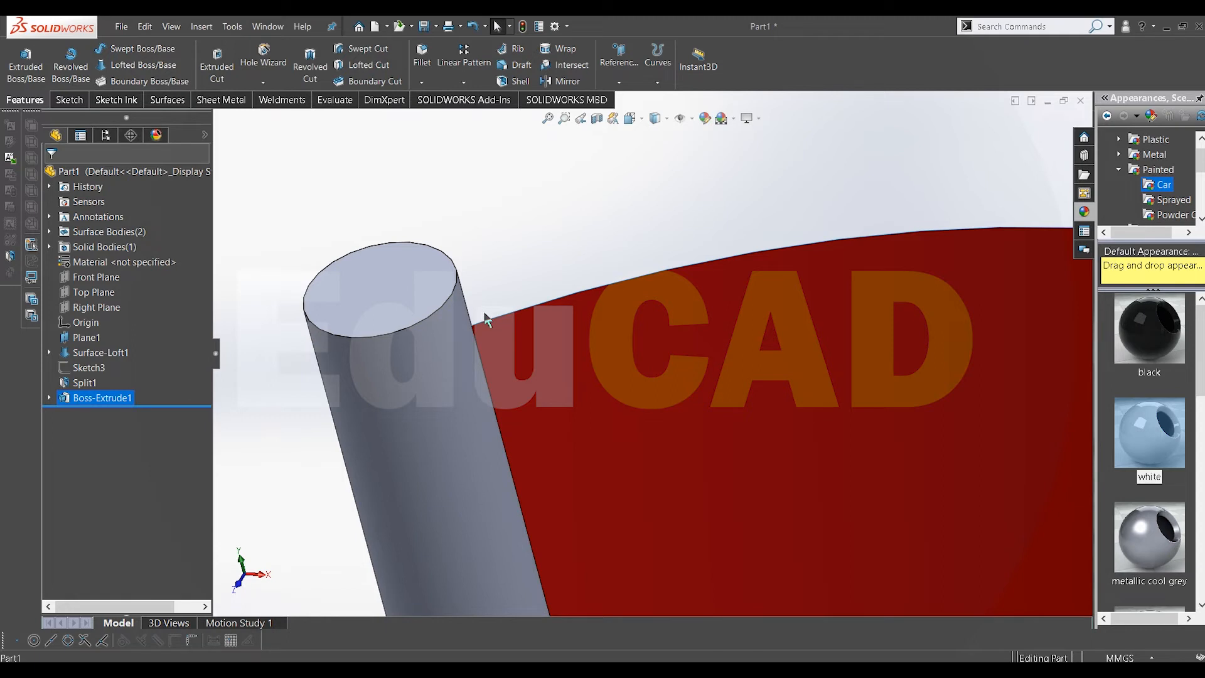
{"action": "middle_click_drag", "start_coordinate": [483, 325], "coordinate": [419, 348]}
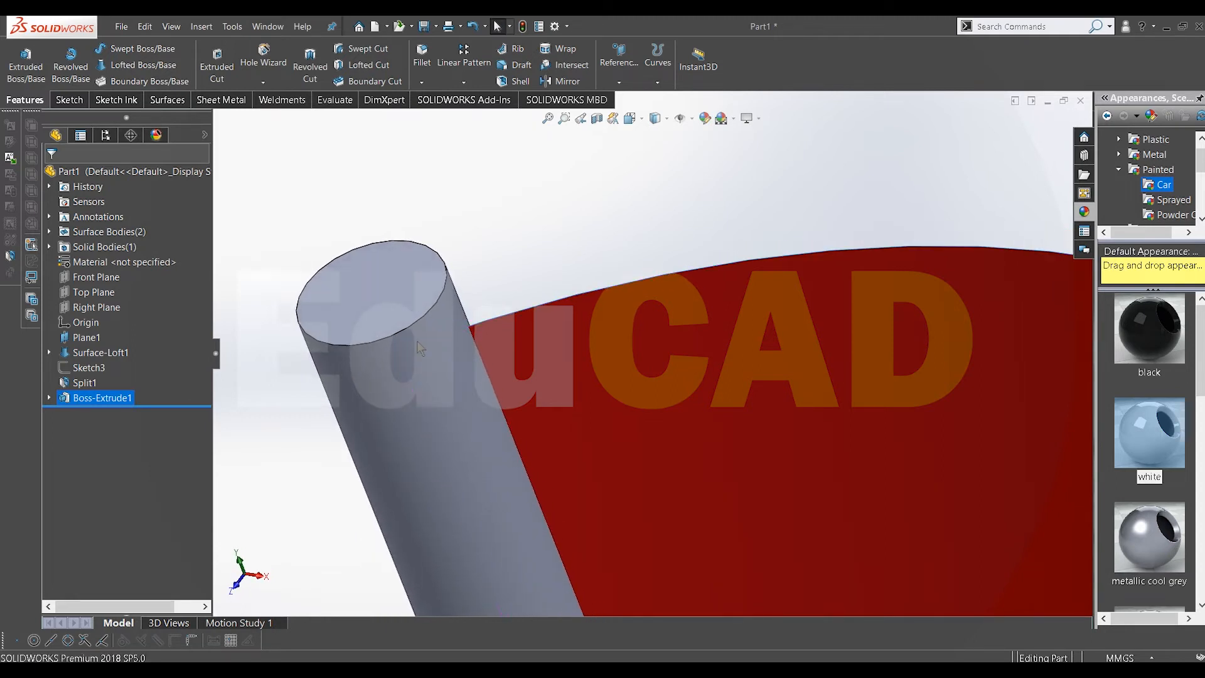
- On the Top Plane, sketch a centerline from the origin to where the flag's edge meets the pole's circumference
{"action": "right_click", "coordinate": [91, 292]}
{"action": "left_click", "coordinate": [101, 272]}
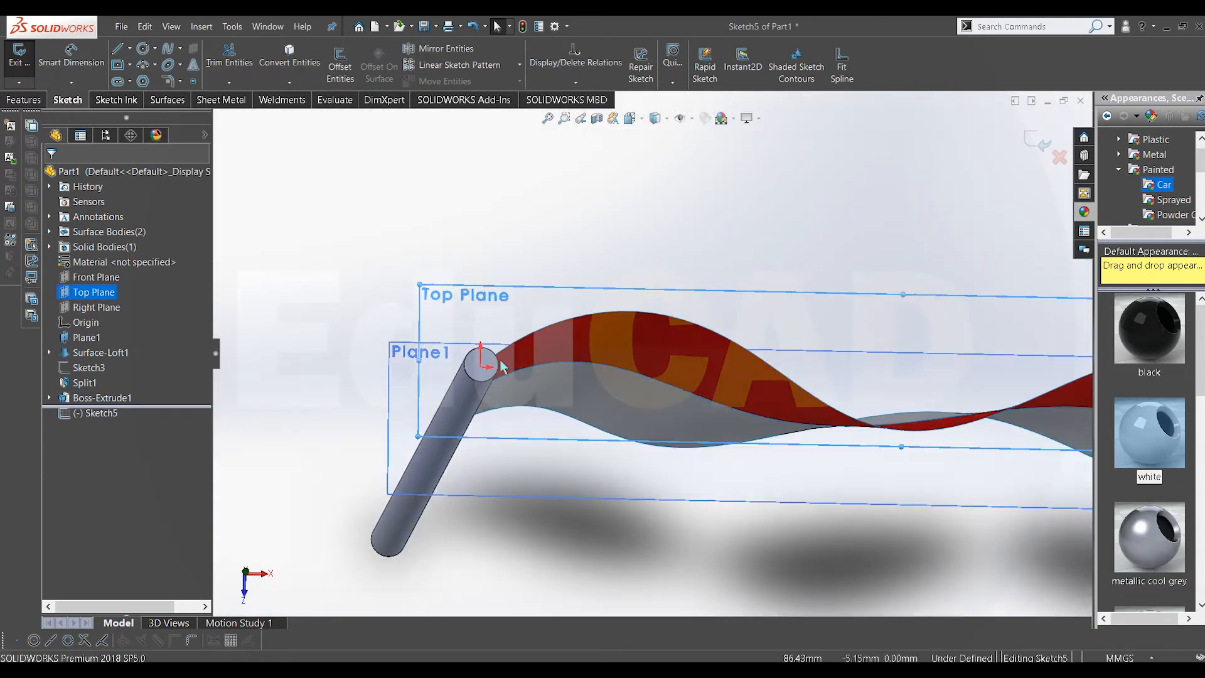
{"action": "scroll", "coordinate": [465, 364], "scroll_direction": "down", "scroll_amount": 3}
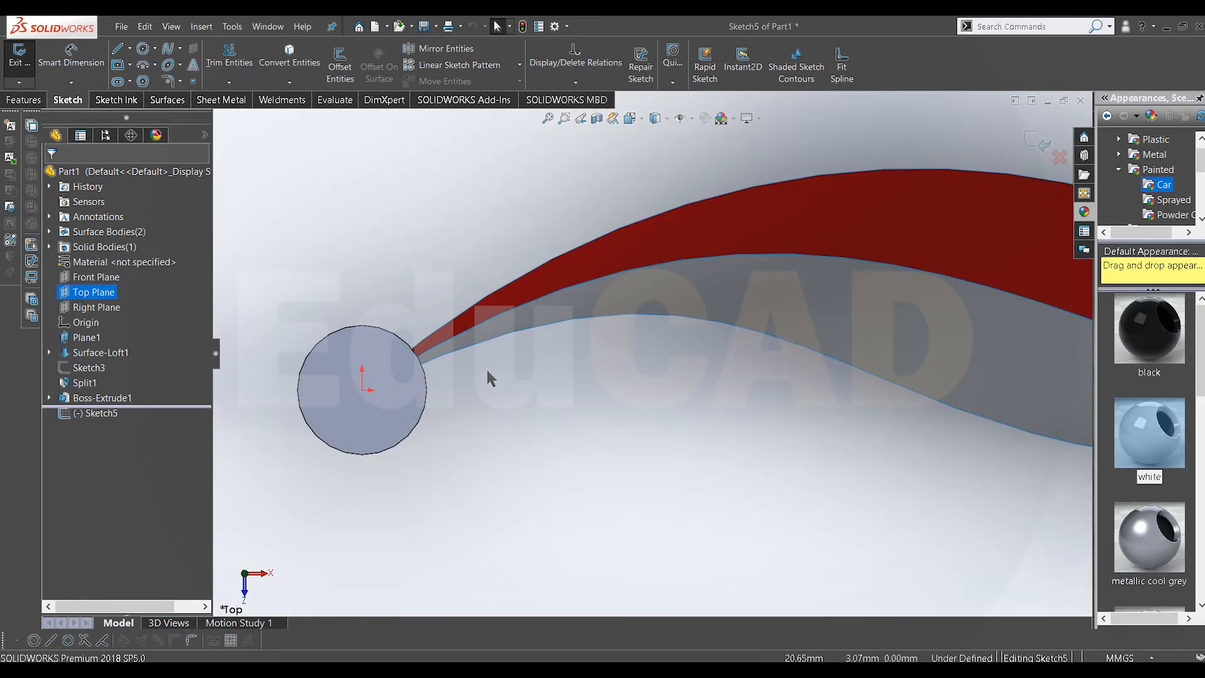
{"action": "left_click", "coordinate": [129, 48]}
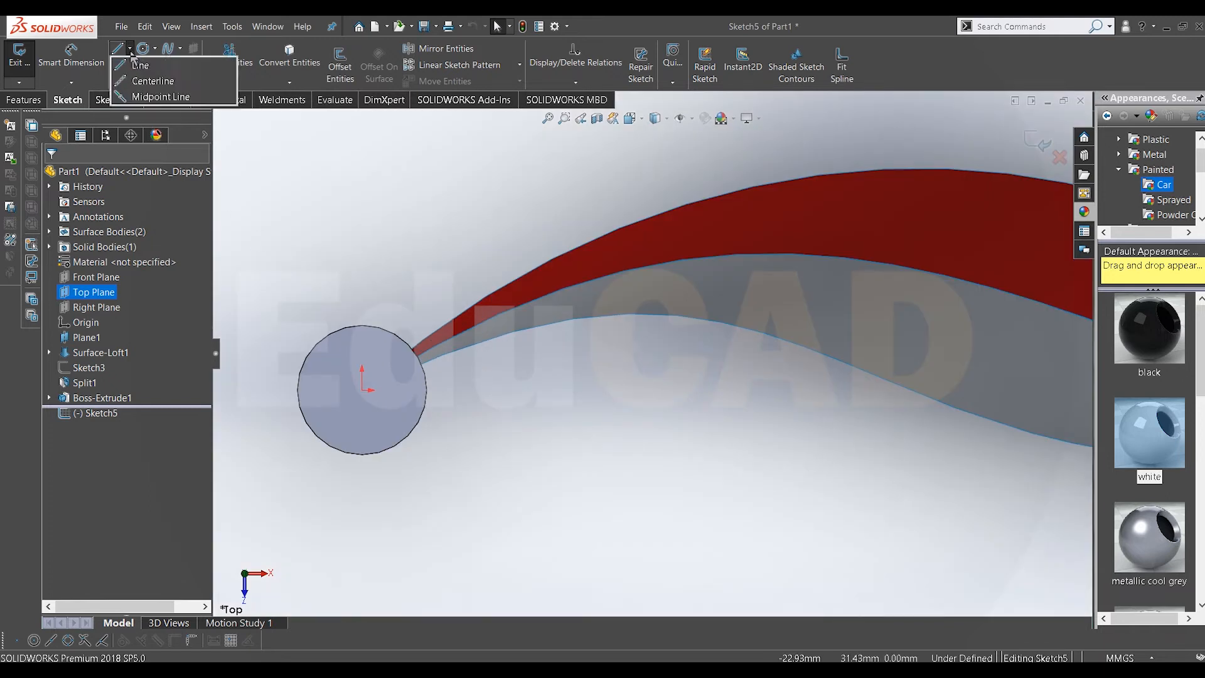
{"action": "left_click", "coordinate": [151, 80]}
{"action": "left_click", "coordinate": [364, 390]}
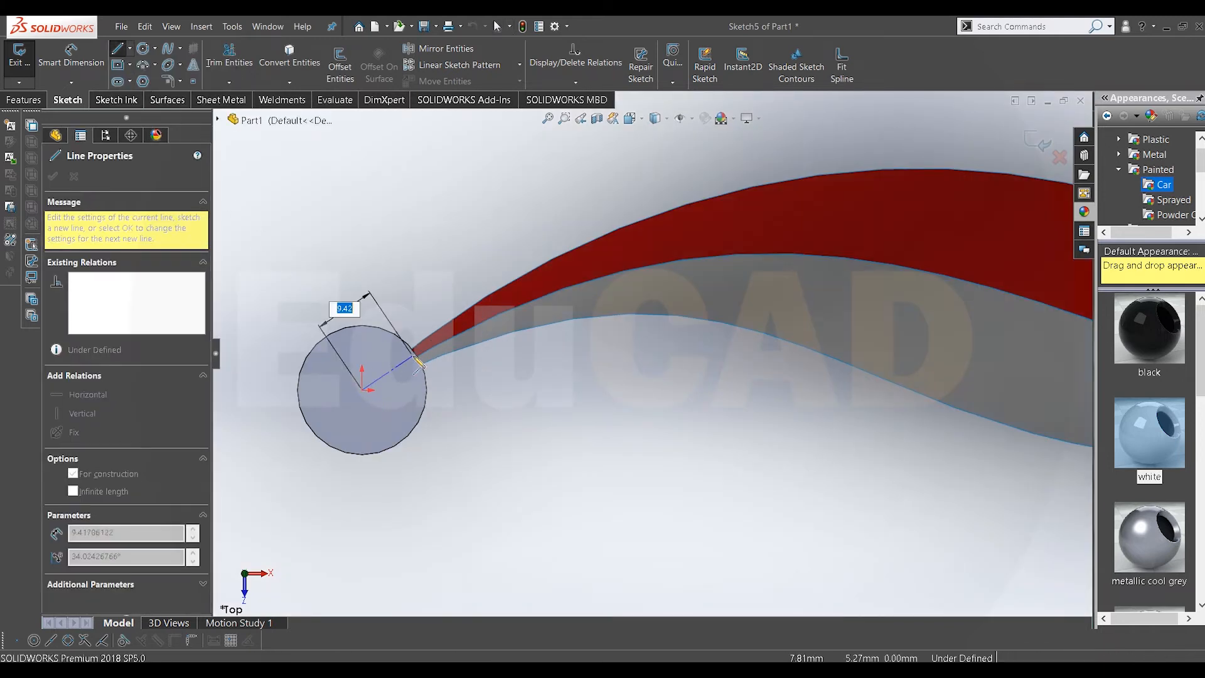
{"action": "left_click", "coordinate": [418, 360]}
{"action": "right_click", "coordinate": [390, 187]}
{"action": "left_click", "coordinate": [419, 237]}
- Offset the centerline 3 mm bi-directionally to create a parallel line on each side
{"action": "left_click", "coordinate": [339, 63]}
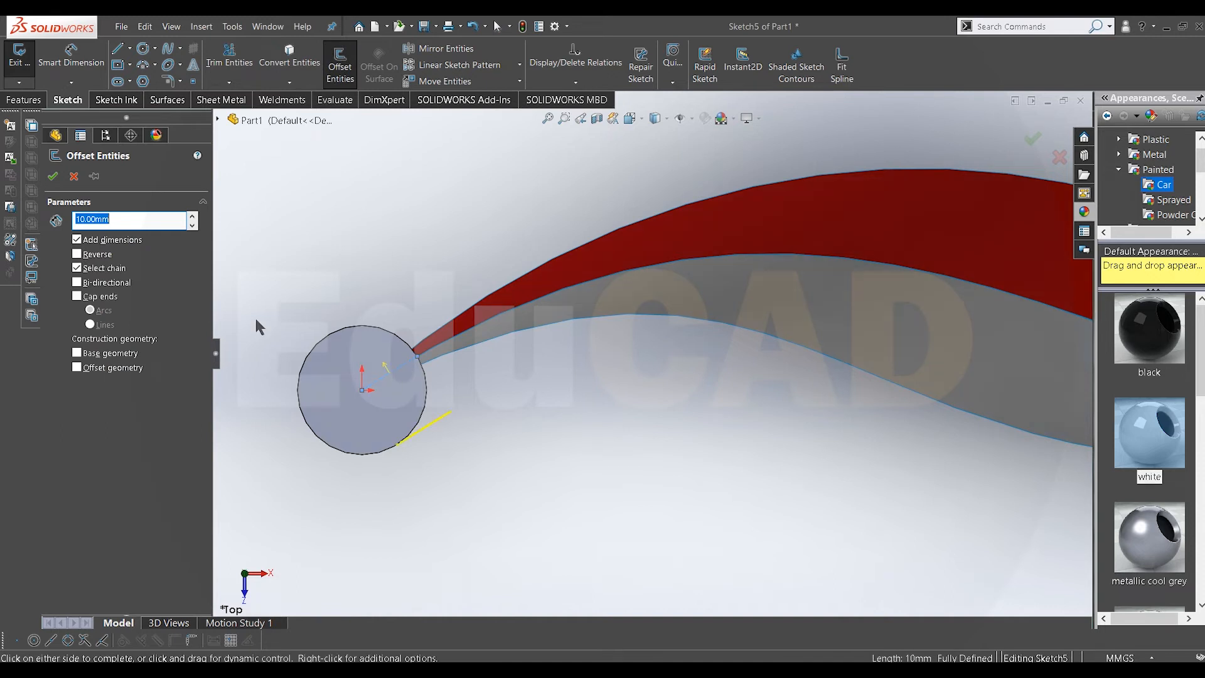
{"action": "type", "text": "2"}
{"action": "type", "text": "3"}
{"action": "left_click", "coordinate": [53, 179]}
- Close the slot profile with lines joining the inner and outer endpoints of the two offset lines
{"action": "scroll", "coordinate": [349, 343], "scroll_direction": "down", "scroll_amount": 3}
{"action": "key", "text": "l"}
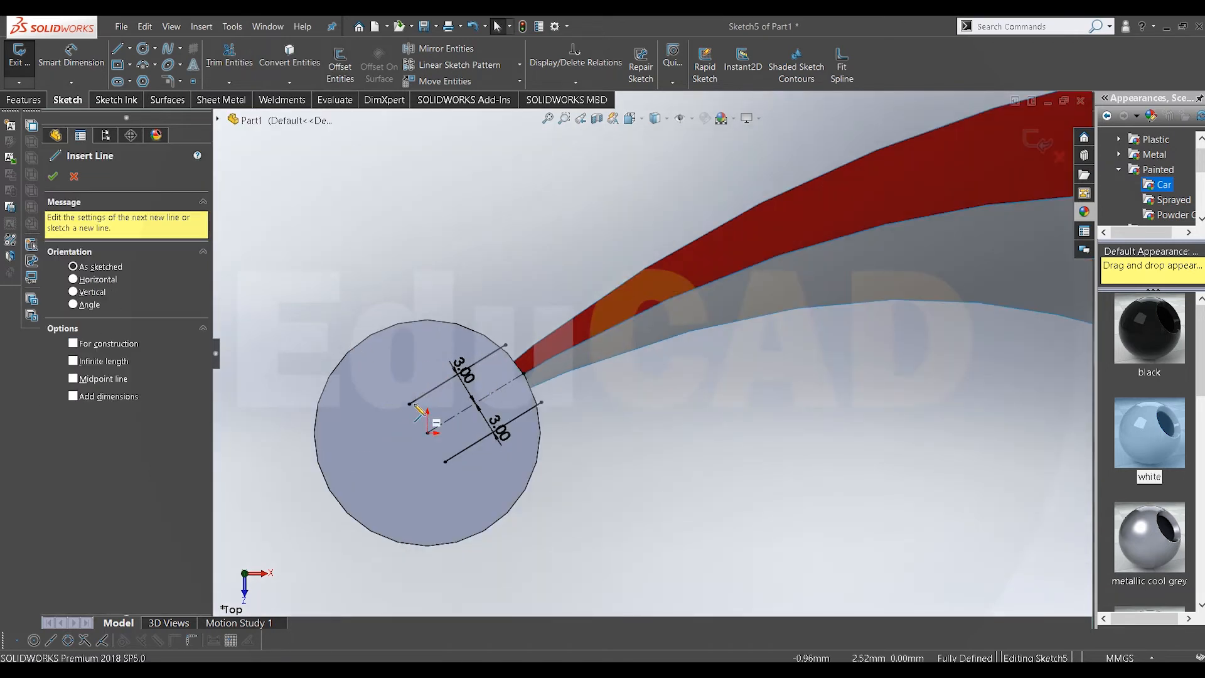
{"action": "left_click", "coordinate": [409, 404]}
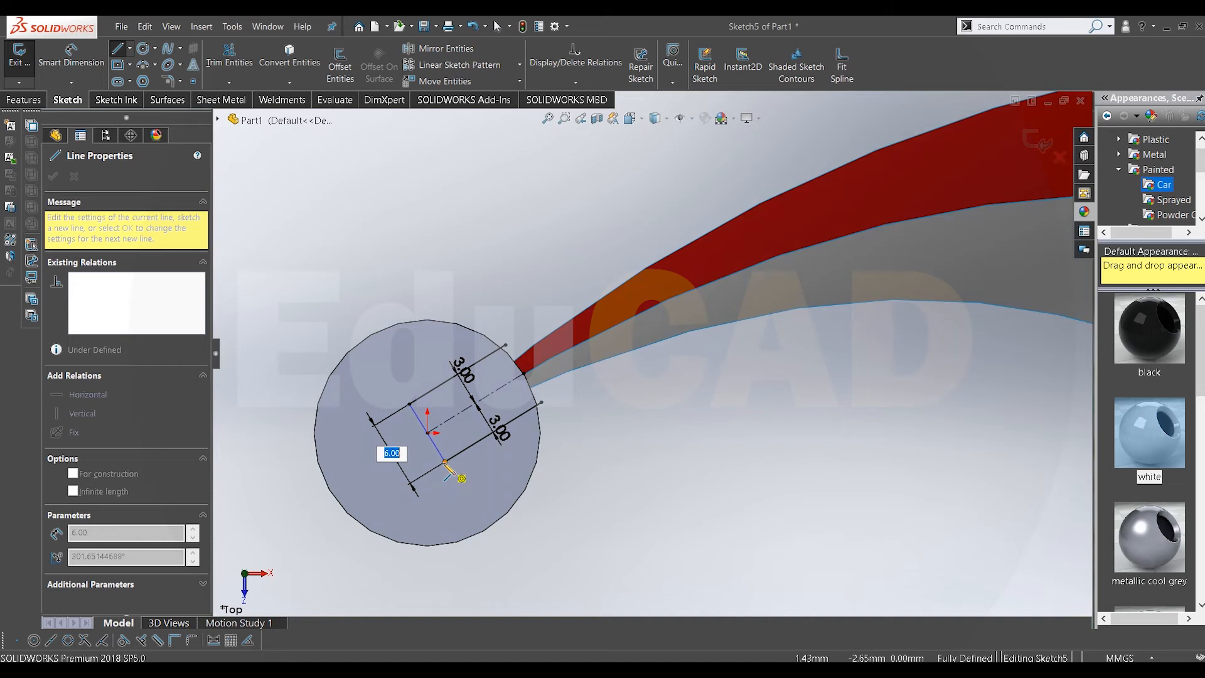
{"action": "double_click", "coordinate": [445, 461]}
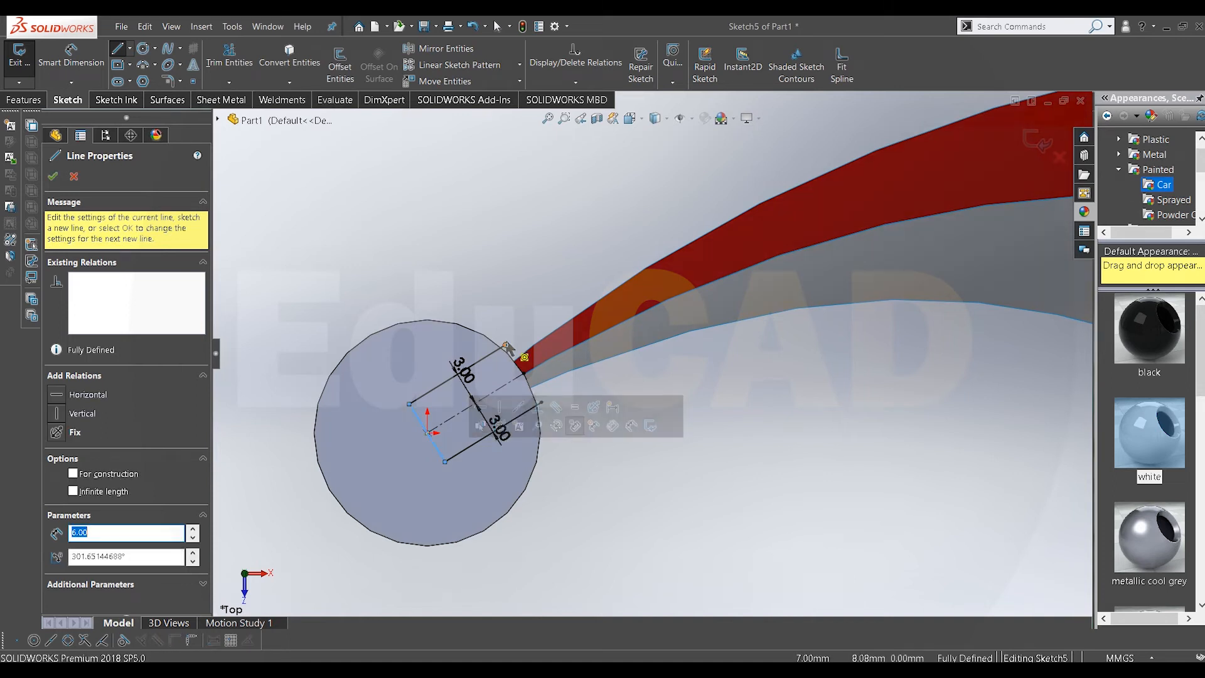
{"action": "left_click", "coordinate": [505, 344]}
{"action": "double_click", "coordinate": [541, 401]}
{"action": "right_click", "coordinate": [633, 409]}
{"action": "left_click", "coordinate": [637, 413]}
- Cut the slot profile into the flagpole along the flag with a blind depth of 250 mm
{"action": "left_click", "coordinate": [26, 104]}
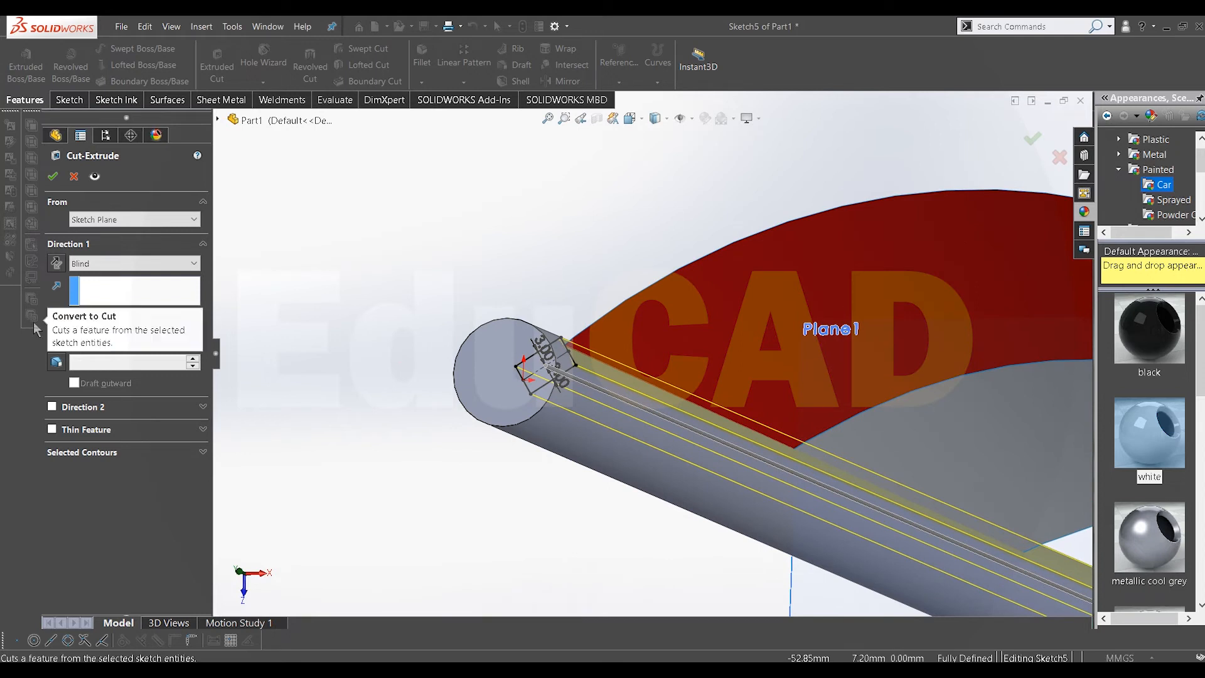
{"action": "type", "text": "250"}
{"action": "key", "text": "Return"}
{"action": "scroll", "coordinate": [822, 425], "scroll_direction": "up", "scroll_amount": 1}
{"action": "middle_click_drag", "start_coordinate": [826, 431], "coordinate": [348, 288]}
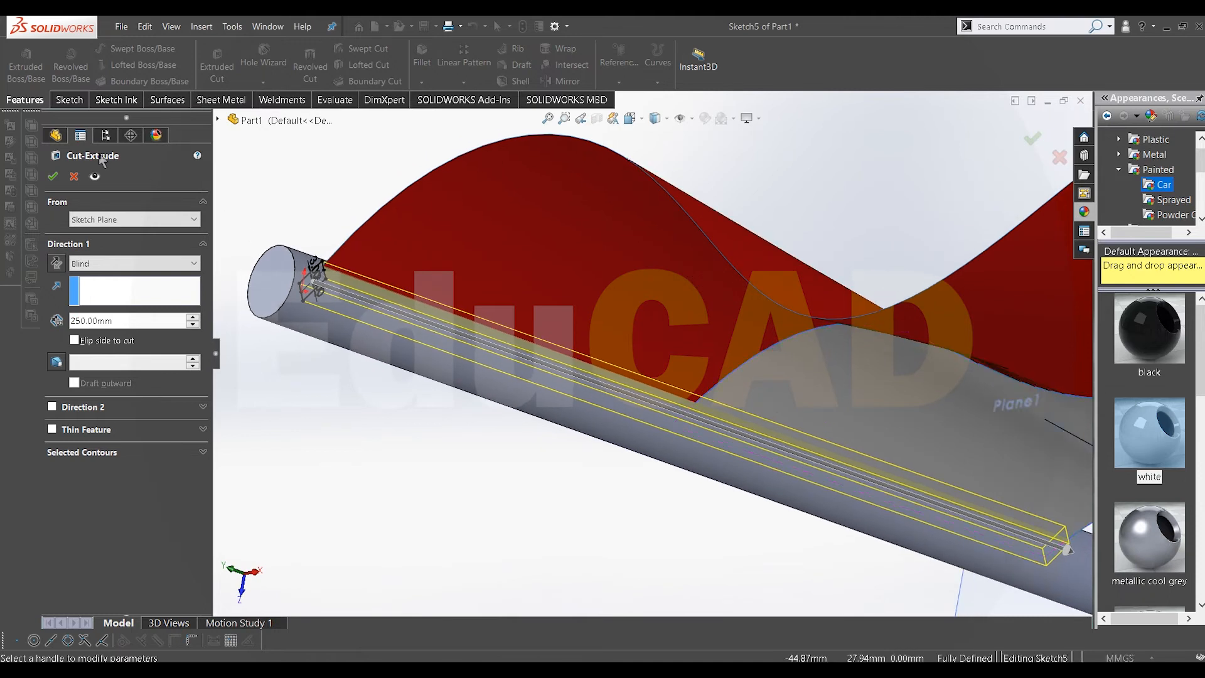
{"action": "left_click", "coordinate": [87, 428]}
{"action": "left_click", "coordinate": [88, 430]}
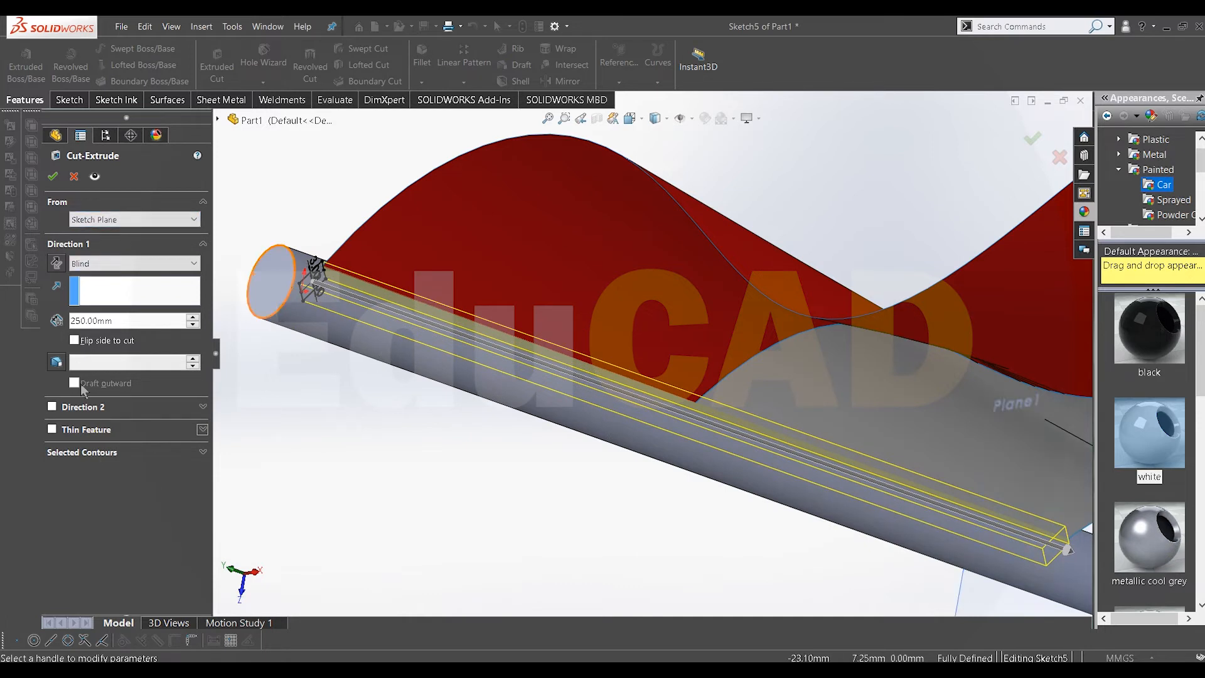
{"action": "left_click", "coordinate": [53, 176]}
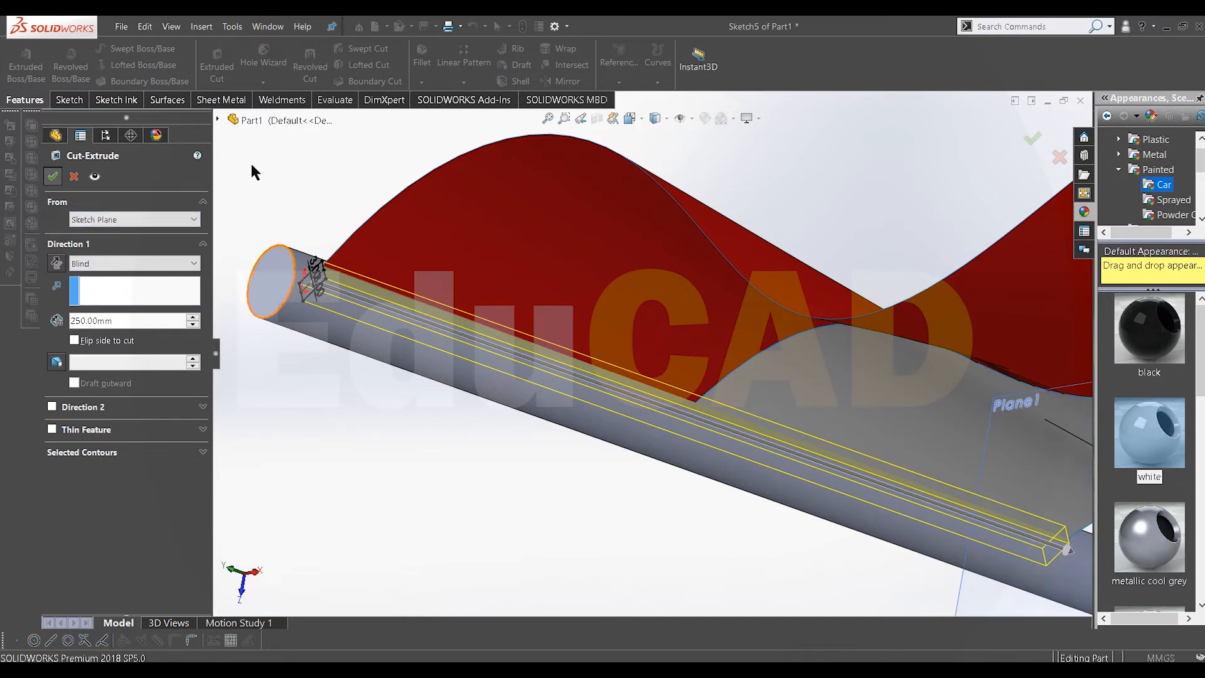
- Examine the cut flagpole with its flag, ending with a close front view of the pole's upper end
{"action": "scroll", "coordinate": [523, 313], "scroll_direction": "up", "scroll_amount": 4}
{"action": "middle_click_drag", "start_coordinate": [646, 349], "coordinate": [659, 262]}
{"action": "scroll", "coordinate": [631, 304], "scroll_direction": "down", "scroll_amount": 3}
{"action": "key", "text": "space"}
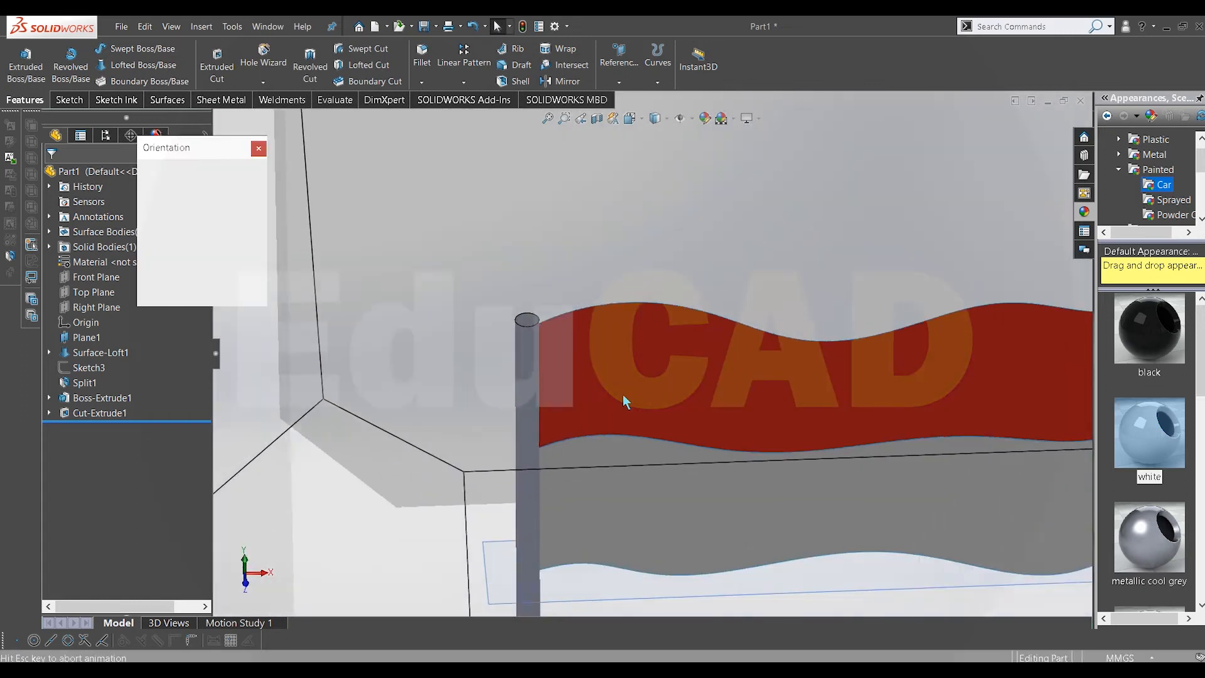
{"action": "left_click", "coordinate": [549, 387]}
{"action": "key", "text": "space"}
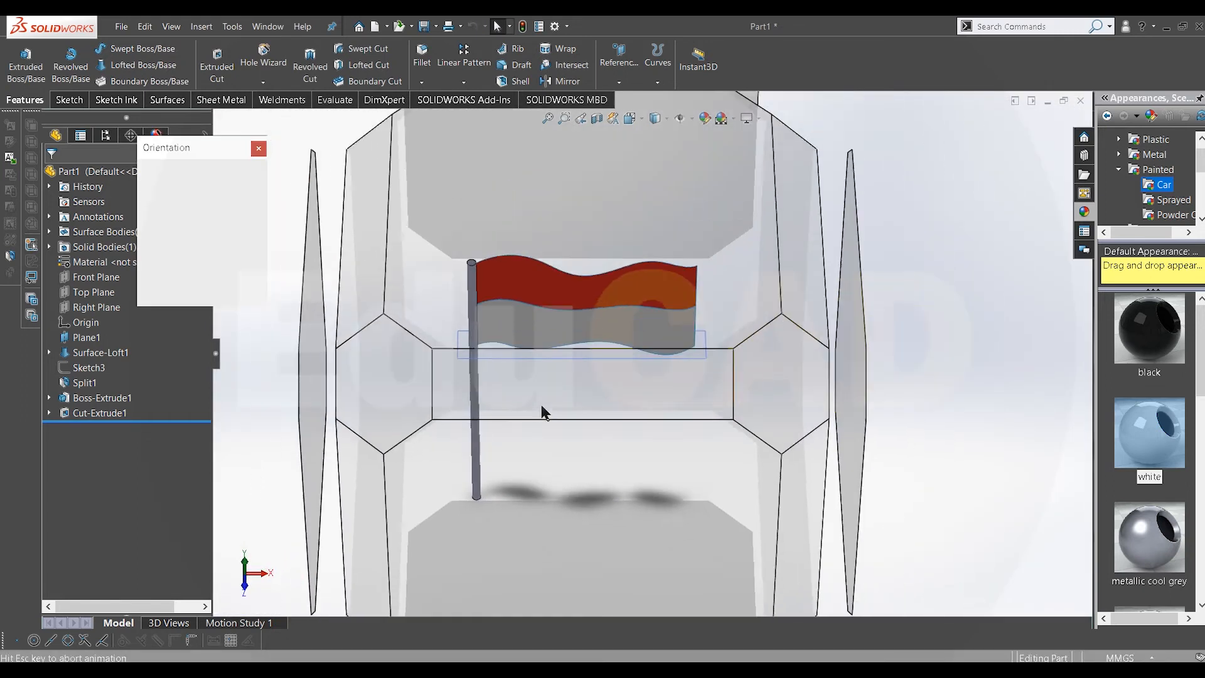
{"action": "left_click", "coordinate": [541, 412]}
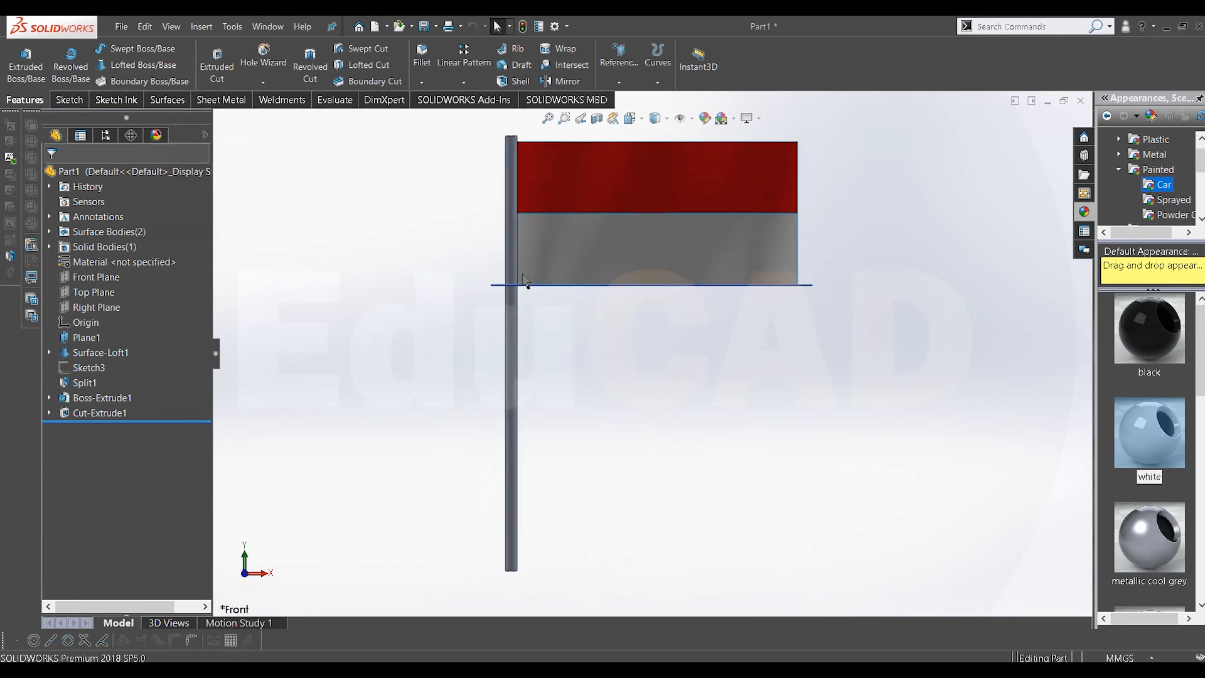
{"action": "scroll", "coordinate": [528, 182], "scroll_direction": "down", "scroll_amount": 5}
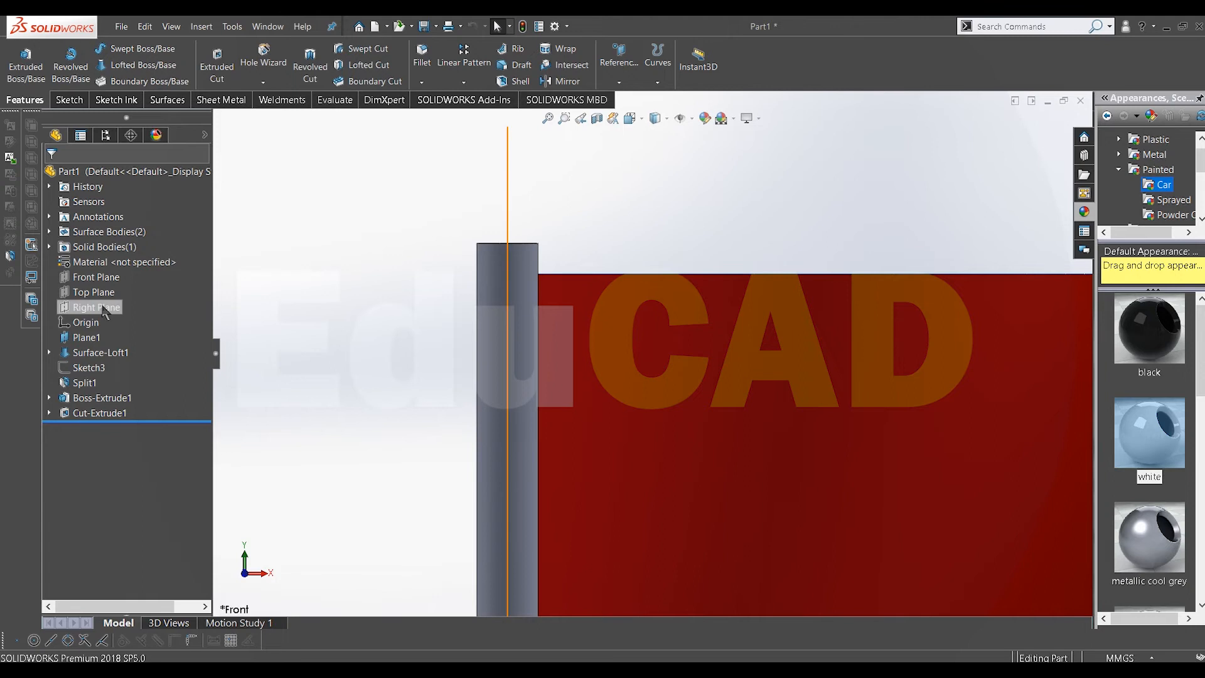
- On the Front Plane, sketch a vertical centerline about 15 mm long upward from the midpoint of the pole's top edge
{"action": "left_click", "coordinate": [87, 279]}
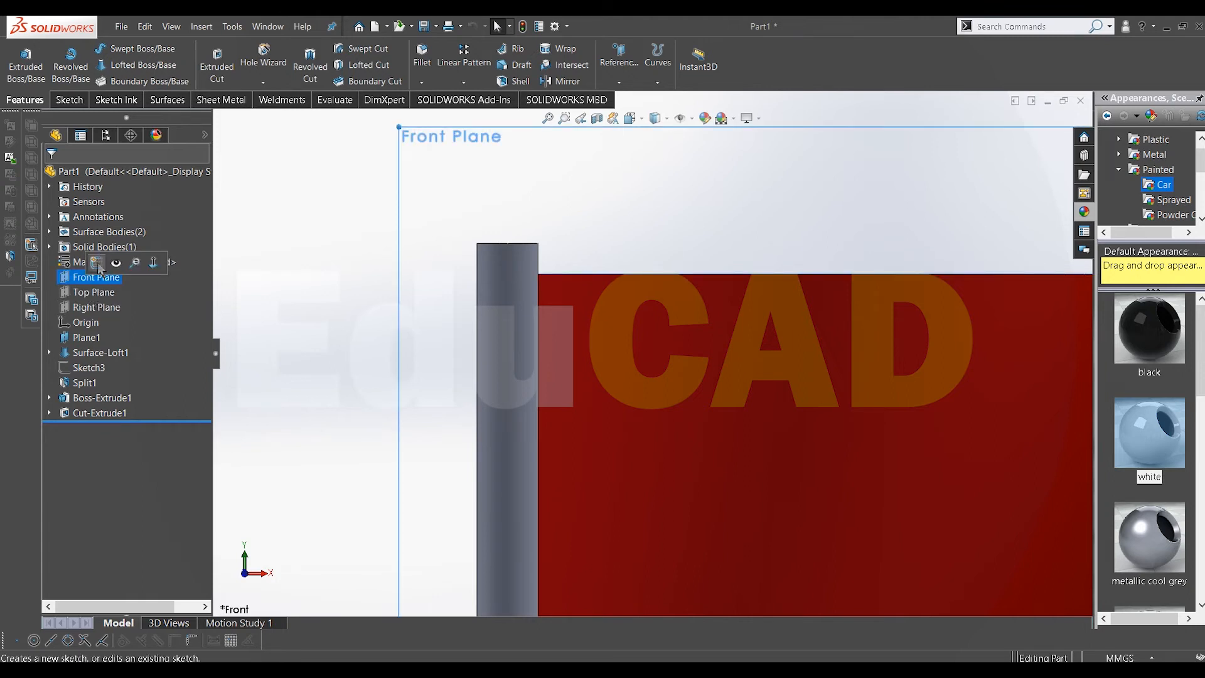
{"action": "left_click", "coordinate": [97, 263]}
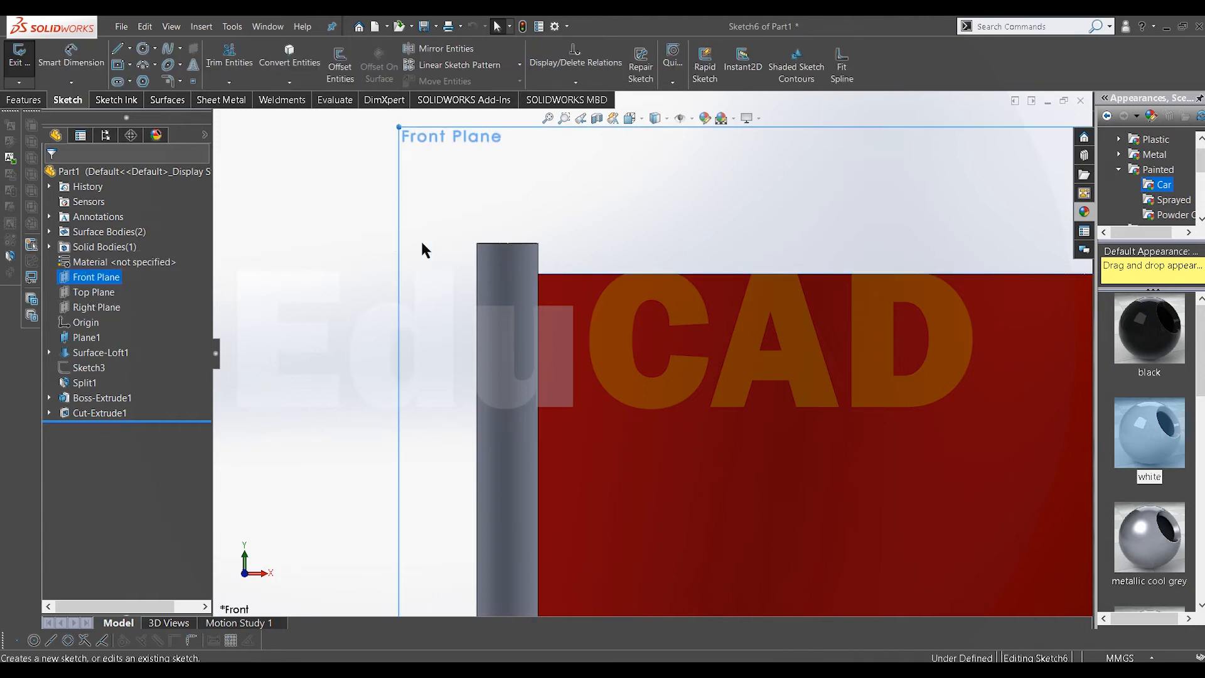
{"action": "left_click", "coordinate": [130, 49]}
{"action": "left_click", "coordinate": [151, 78]}
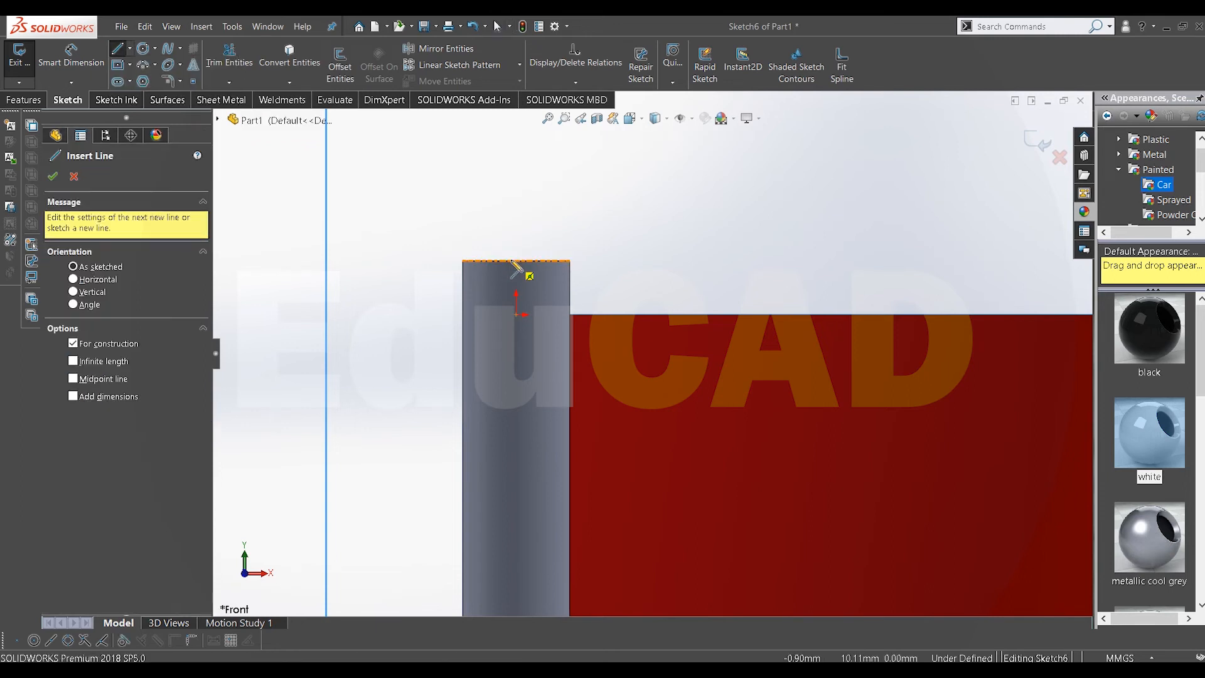
{"action": "left_click", "coordinate": [516, 260]}
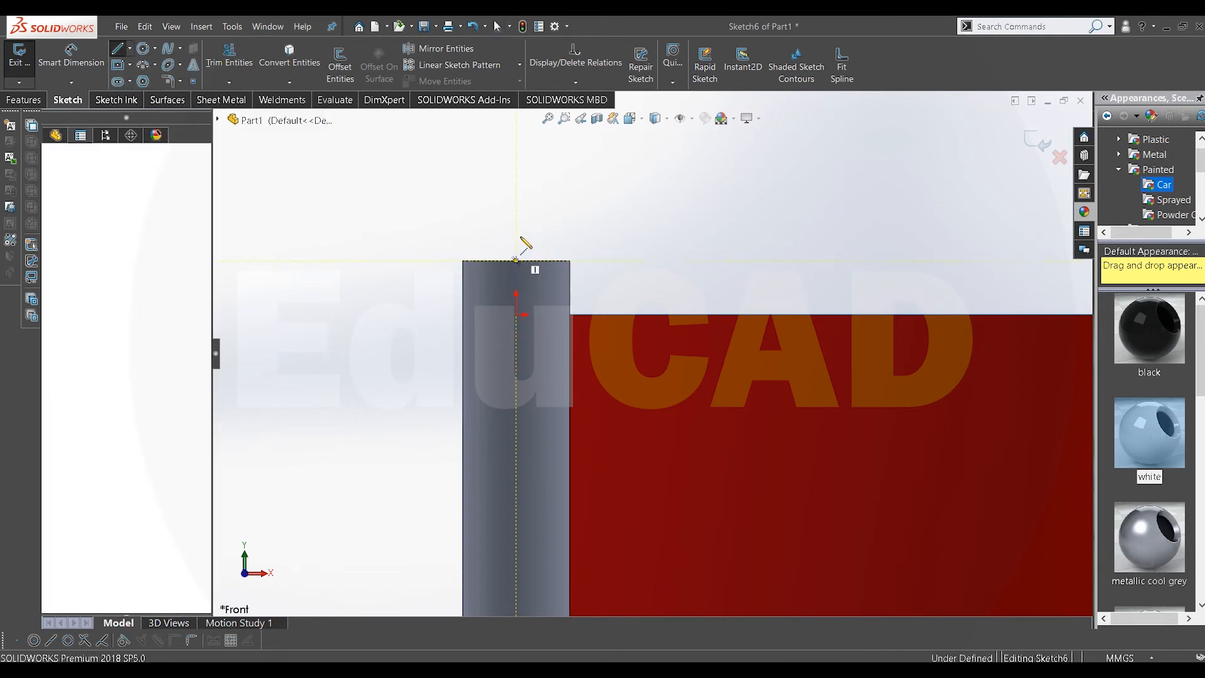
{"action": "left_click", "coordinate": [517, 180]}
{"action": "right_click", "coordinate": [605, 189]}
{"action": "left_click", "coordinate": [610, 193]}
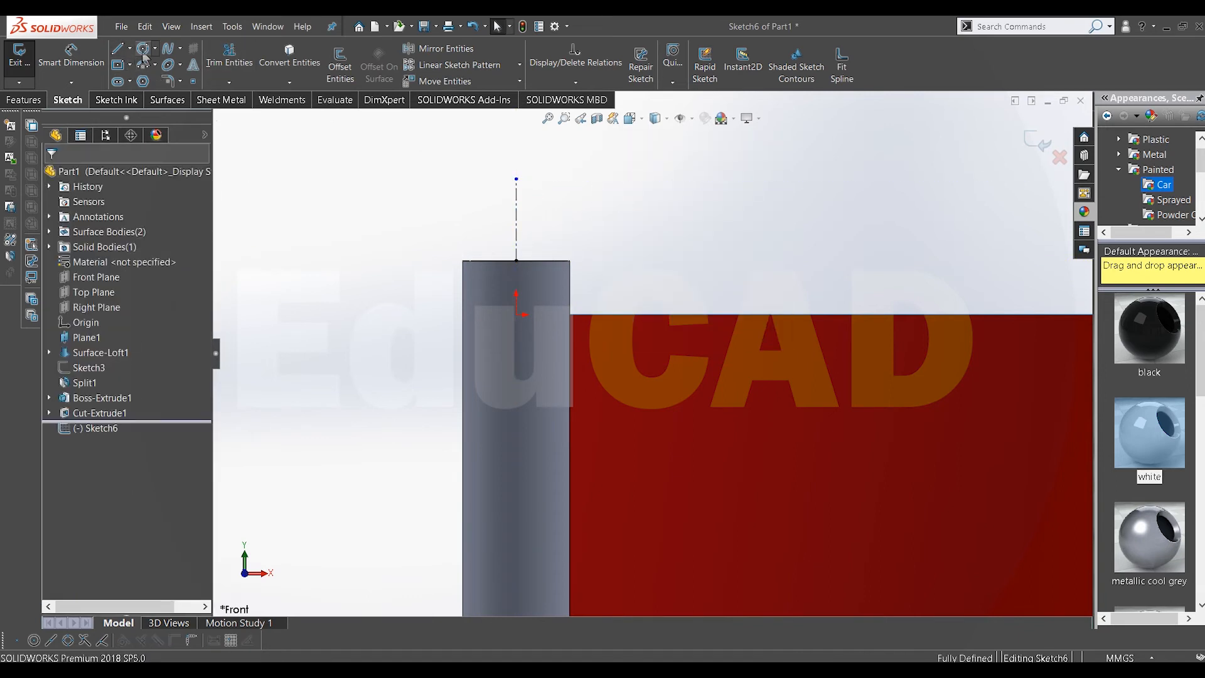
- Sketch a circle about 30.5 mm in diameter, centred on the pole's top midpoint and passing through the centerline's upper end
{"action": "left_click", "coordinate": [143, 50]}
{"action": "left_click", "coordinate": [516, 260]}
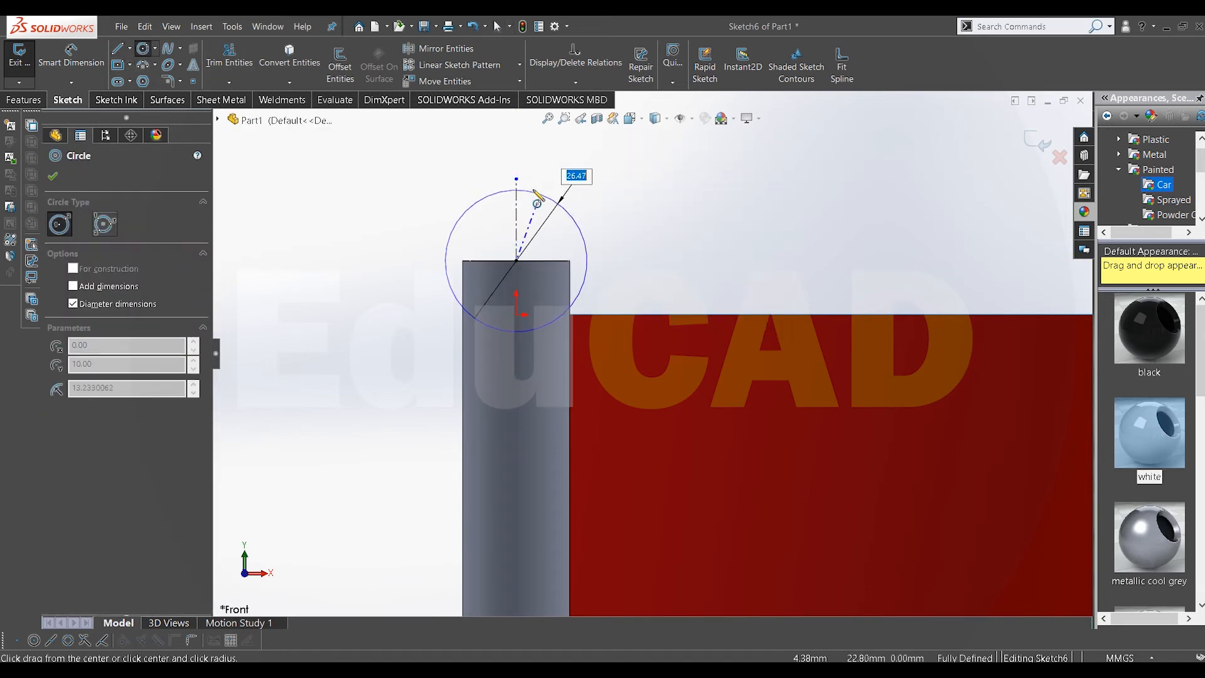
{"action": "left_click", "coordinate": [516, 180]}
{"action": "right_click", "coordinate": [603, 183]}
{"action": "left_click", "coordinate": [615, 196]}
{"action": "scroll", "coordinate": [580, 276], "scroll_direction": "down", "scroll_amount": 1}
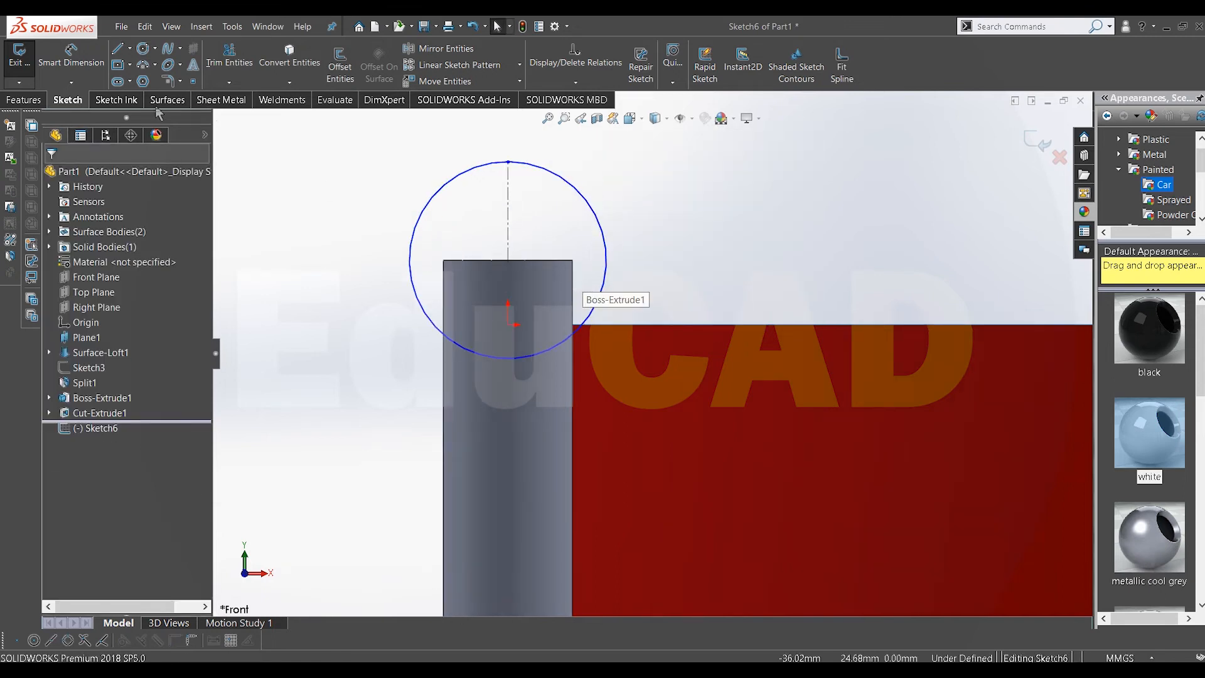
- Dimension the circle on the pole's top with a diameter of 25 mm
{"action": "left_click", "coordinate": [71, 55]}
{"action": "left_click", "coordinate": [596, 215]}
{"action": "left_click", "coordinate": [634, 209]}
{"action": "type", "text": "2"}
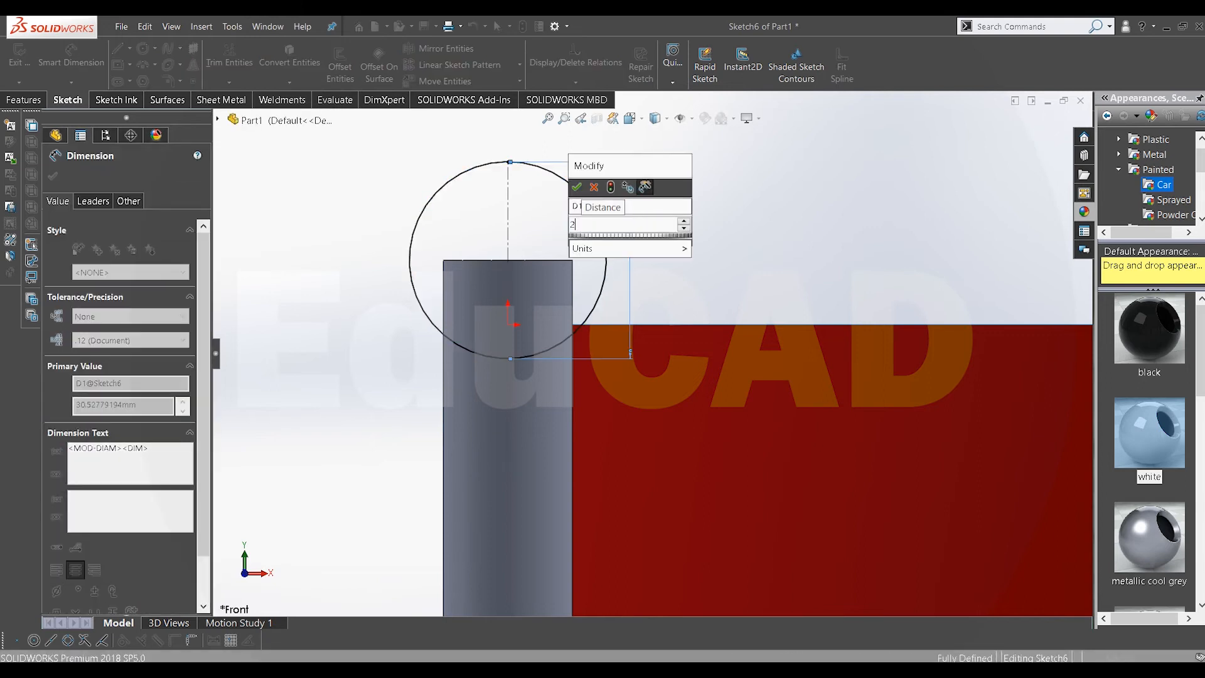
{"action": "type", "text": "5"}
{"action": "key", "text": "Return"}
{"action": "scroll", "coordinate": [586, 309], "scroll_direction": "down", "scroll_amount": 1}
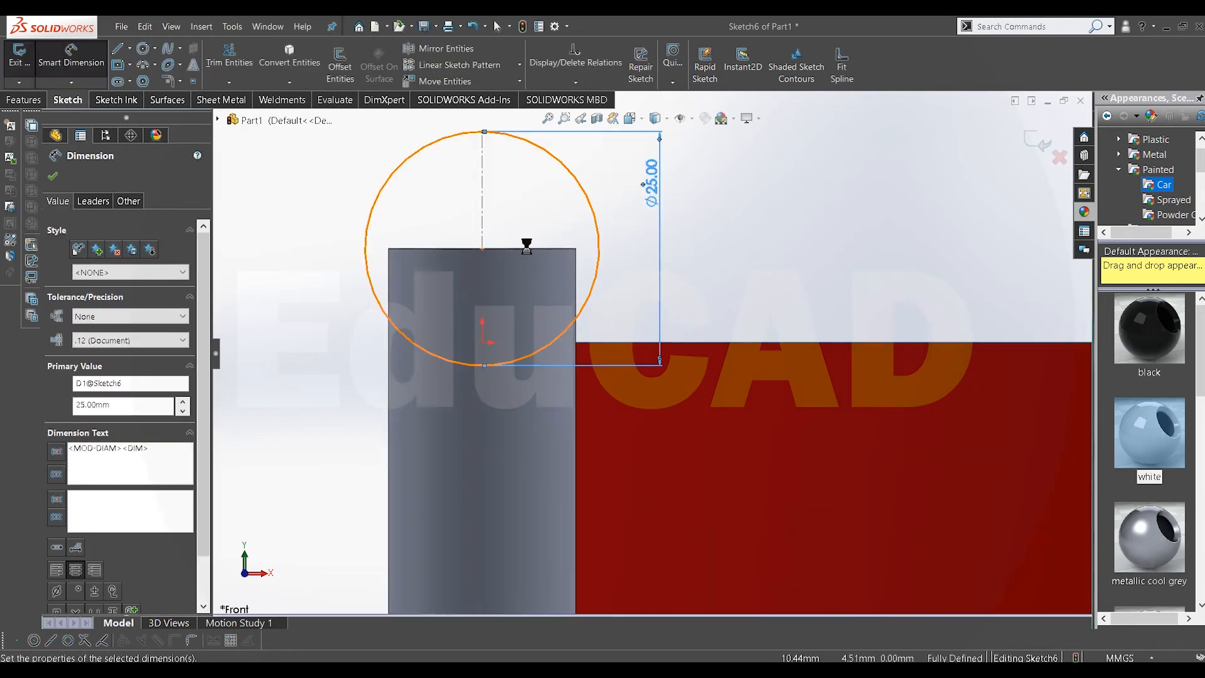
{"action": "right_click", "coordinate": [736, 237]}
{"action": "left_click", "coordinate": [781, 277]}
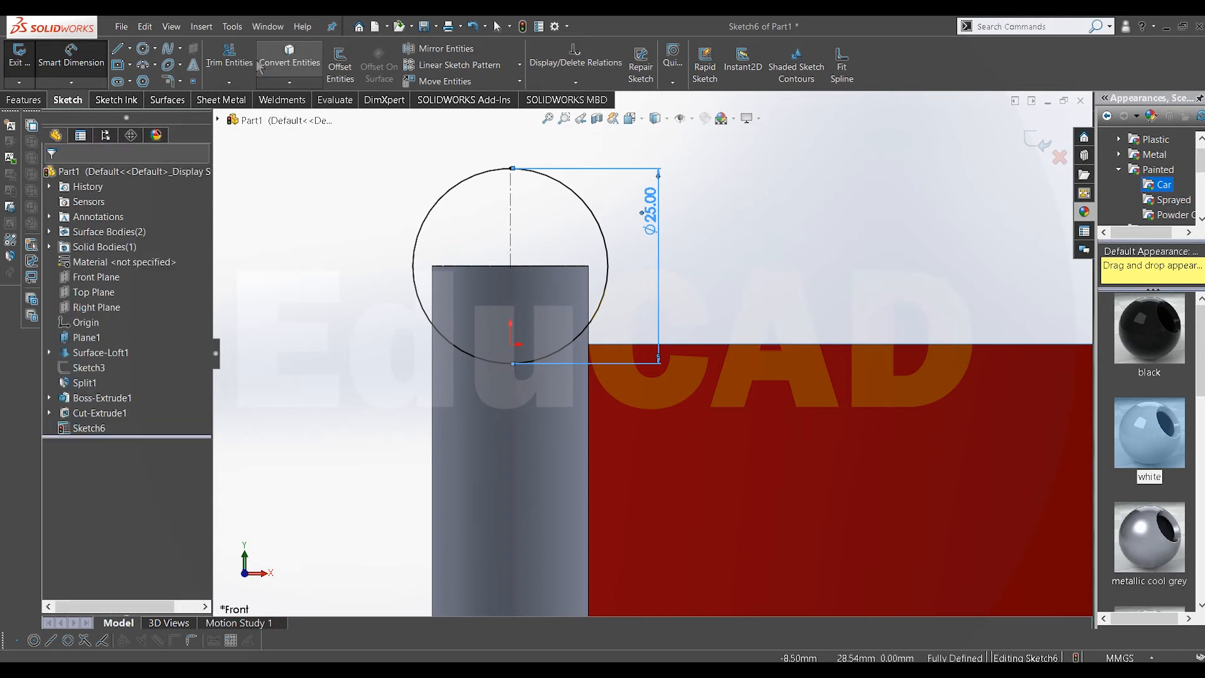
- Sketch a vertical line across the 25 mm circle from its lowest point to its highest point
{"action": "key", "text": "l"}
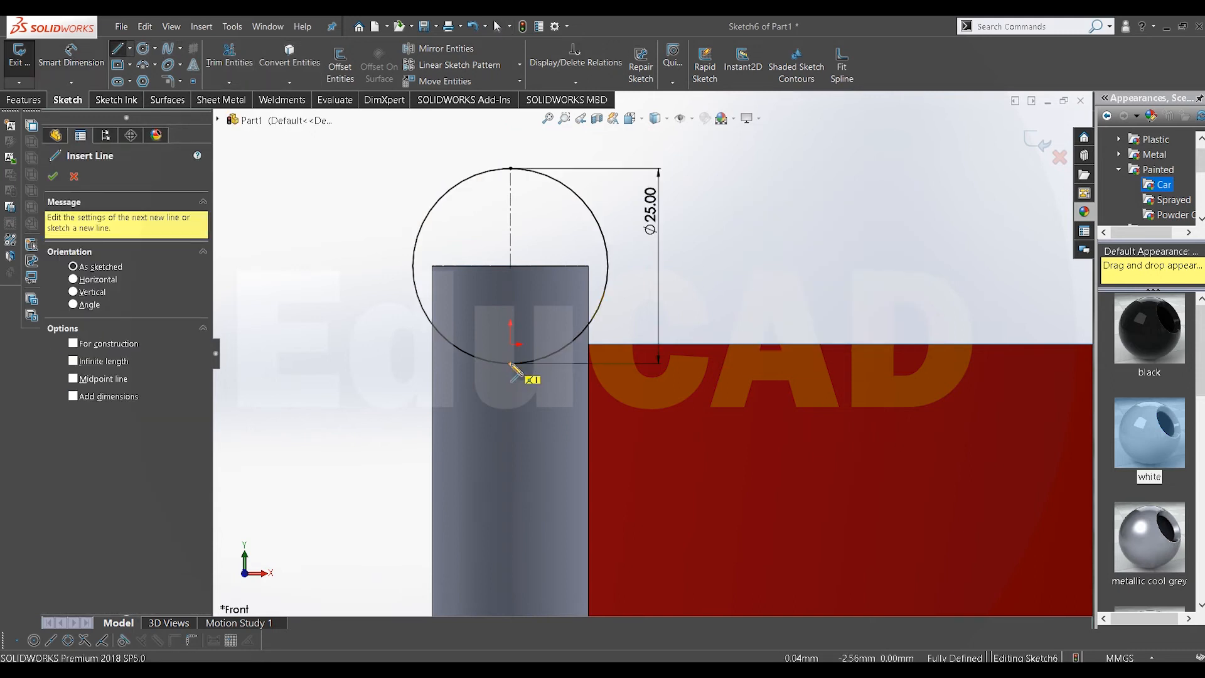
{"action": "left_click", "coordinate": [510, 363]}
{"action": "left_click", "coordinate": [510, 169]}
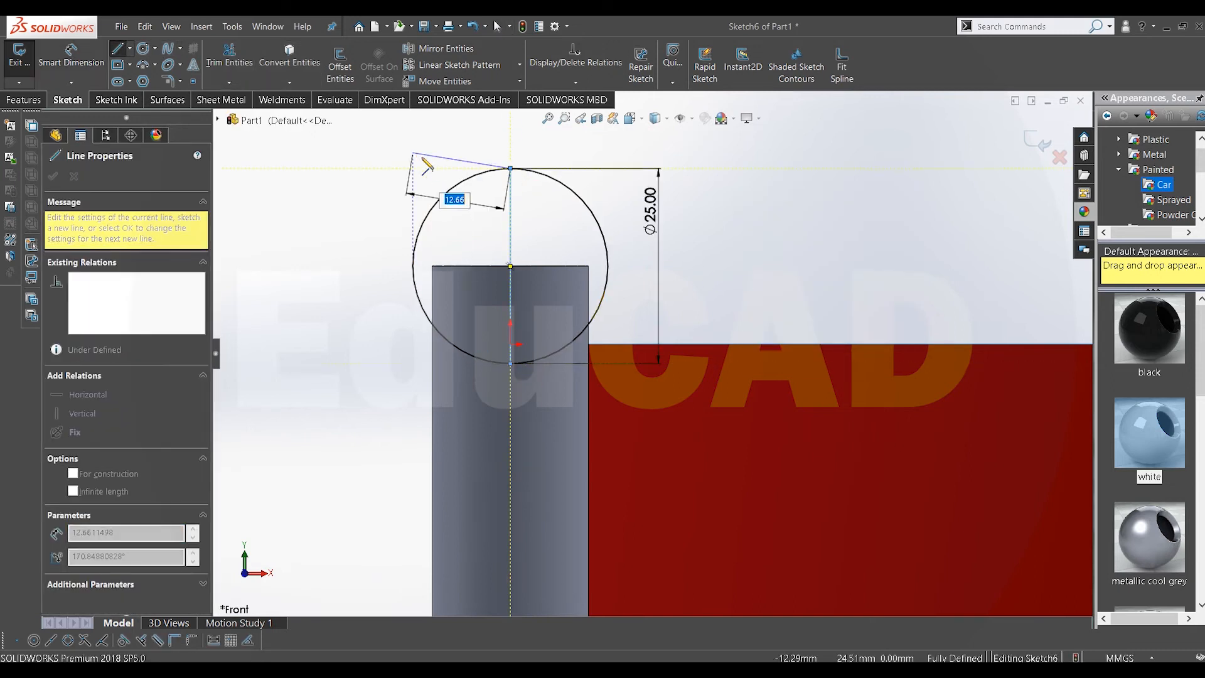
{"action": "key", "text": "Escape"}
- Trim away the half of the circle on the side opposite the flag, leaving a closed semicircle
{"action": "left_click", "coordinate": [235, 60]}
{"action": "left_click_drag", "start_coordinate": [403, 229], "coordinate": [476, 269]}
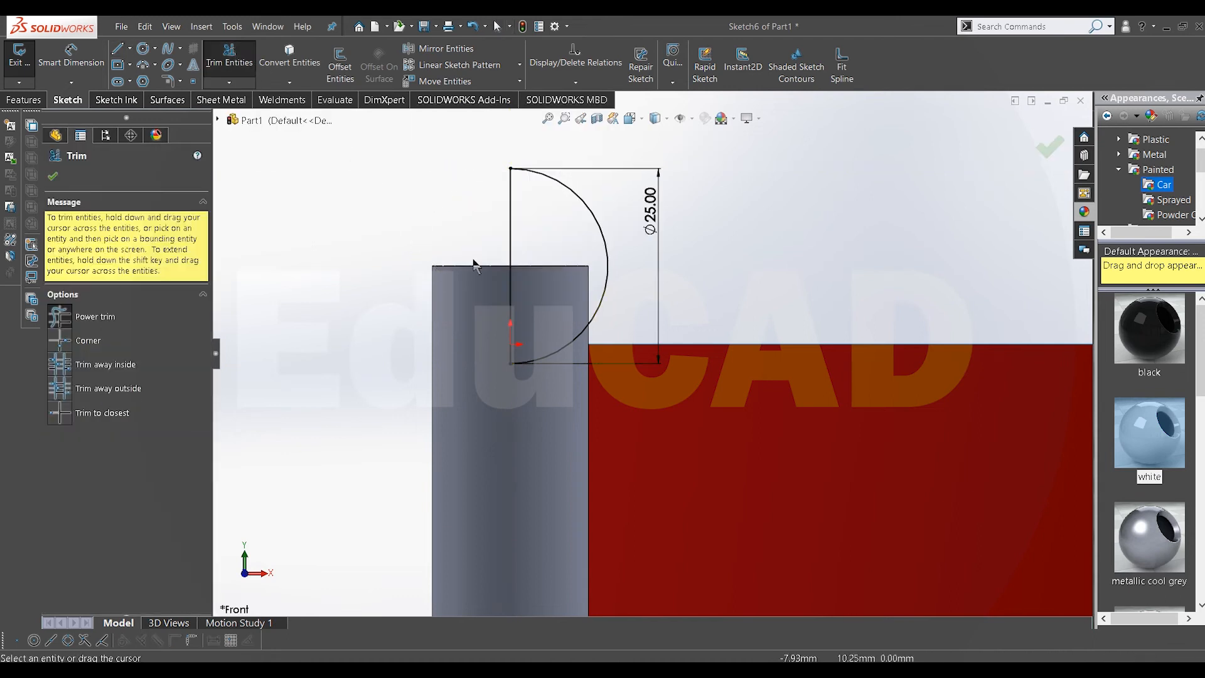
{"action": "scroll", "coordinate": [548, 309], "scroll_direction": "down", "scroll_amount": 1}
{"action": "left_click", "coordinate": [55, 178]}
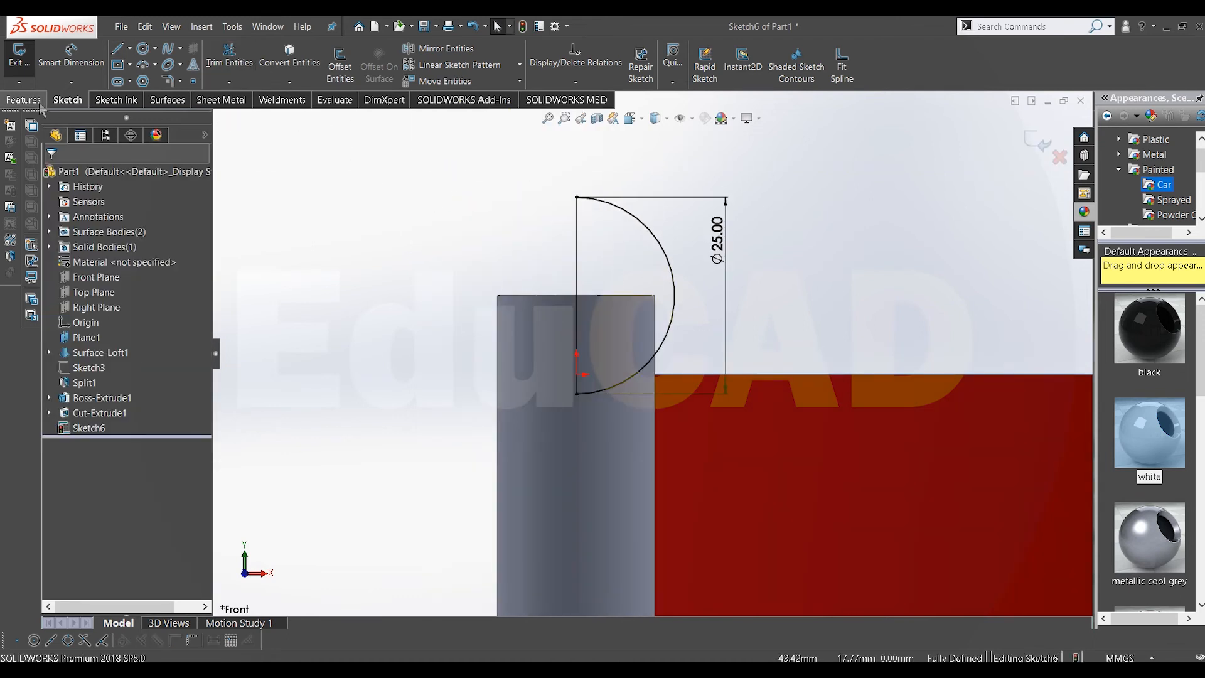
- Revolve the semicircle 360° about its vertical line to form a merged ball on the pole's top
{"action": "left_click", "coordinate": [36, 102]}
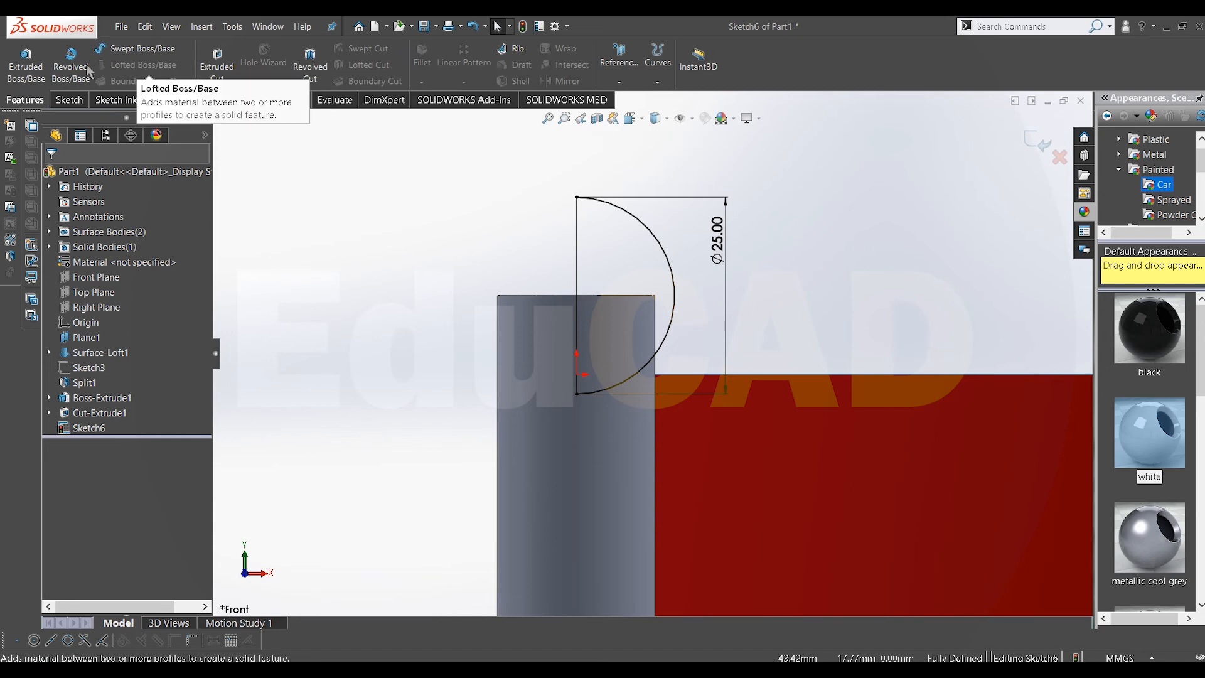
{"action": "left_click", "coordinate": [65, 75]}
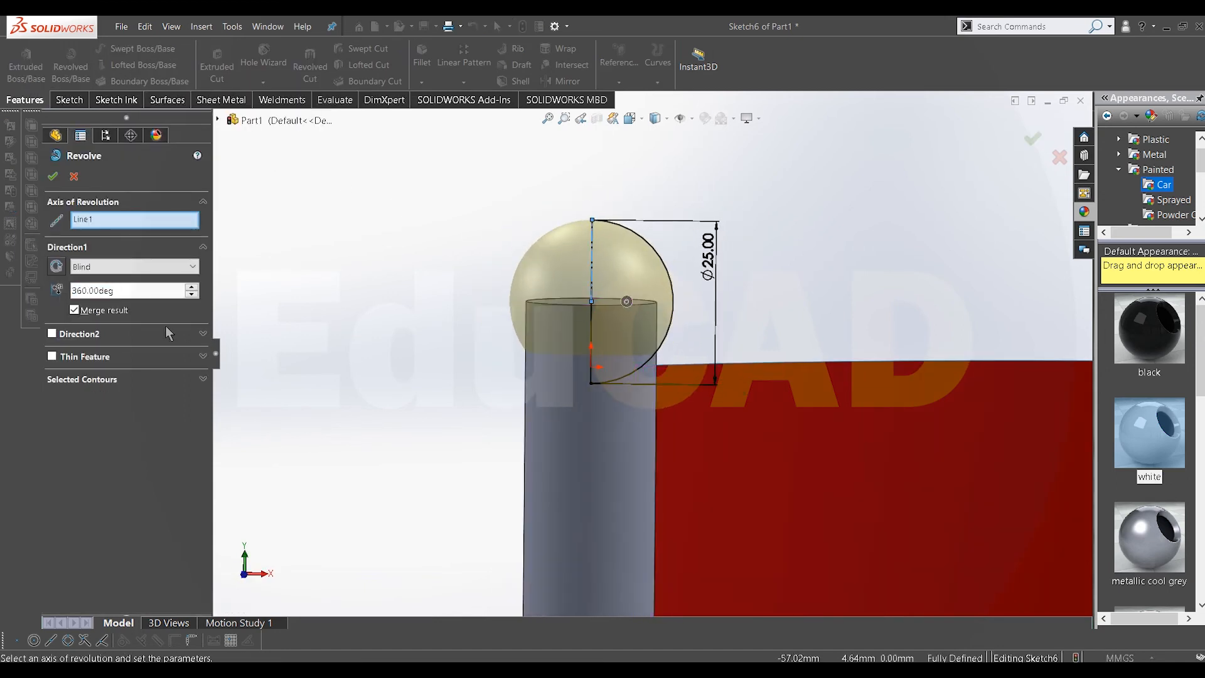
{"action": "left_click", "coordinate": [53, 177]}
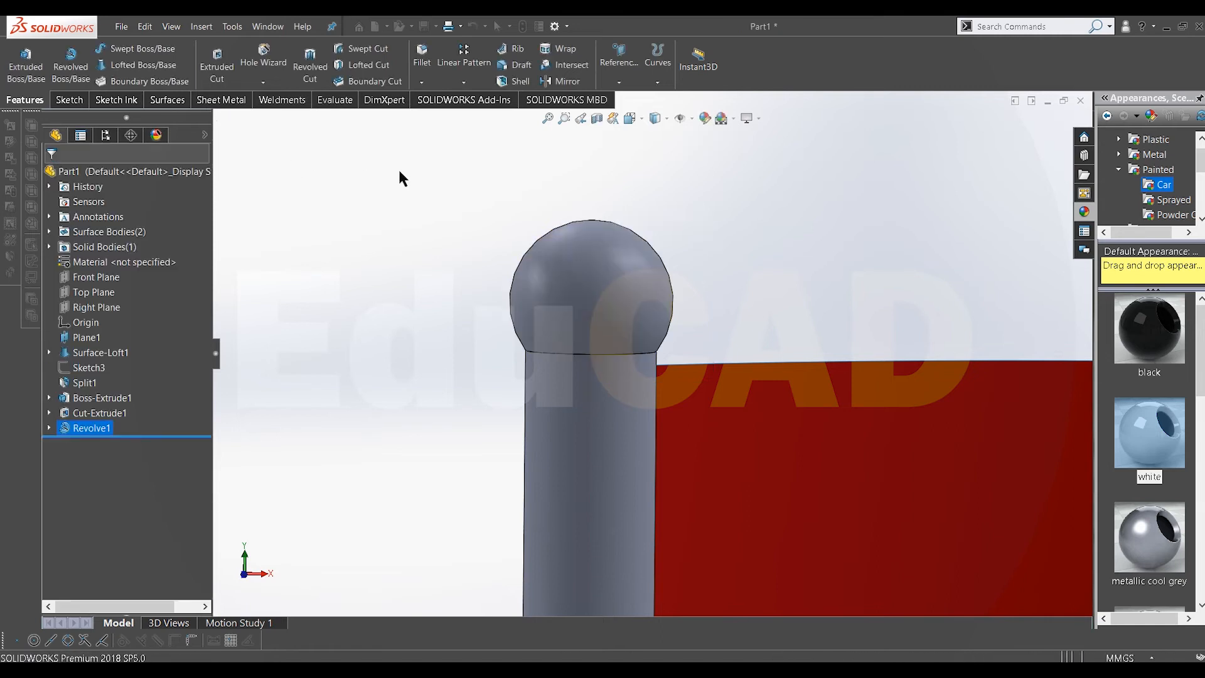
- On the pole's bottom end face, sketch a 35 mm diameter circle centred on the pole
{"action": "scroll", "coordinate": [631, 292], "scroll_direction": "down", "scroll_amount": 3}
{"action": "middle_click_drag", "start_coordinate": [664, 315], "coordinate": [730, 521]}
{"action": "scroll", "coordinate": [730, 521], "scroll_direction": "up", "scroll_amount": 5}
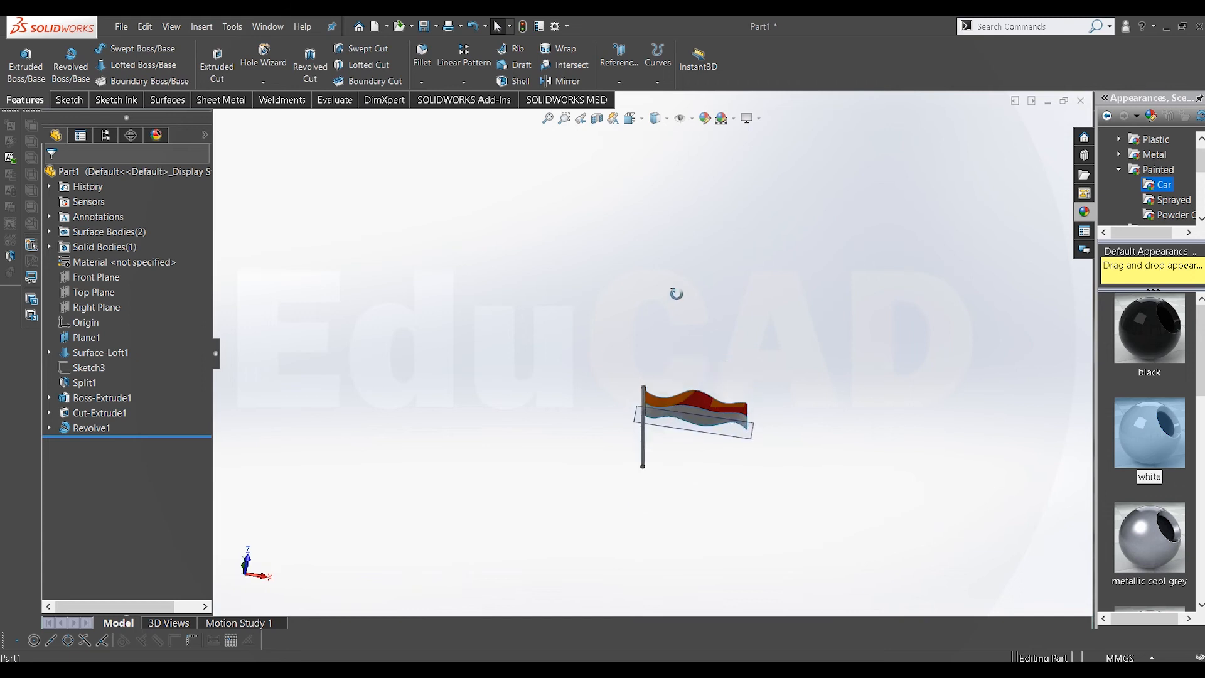
{"action": "key", "text": "space"}
{"action": "key", "text": "ctrl+6"}
{"action": "scroll", "coordinate": [546, 473], "scroll_direction": "down", "scroll_amount": 5}
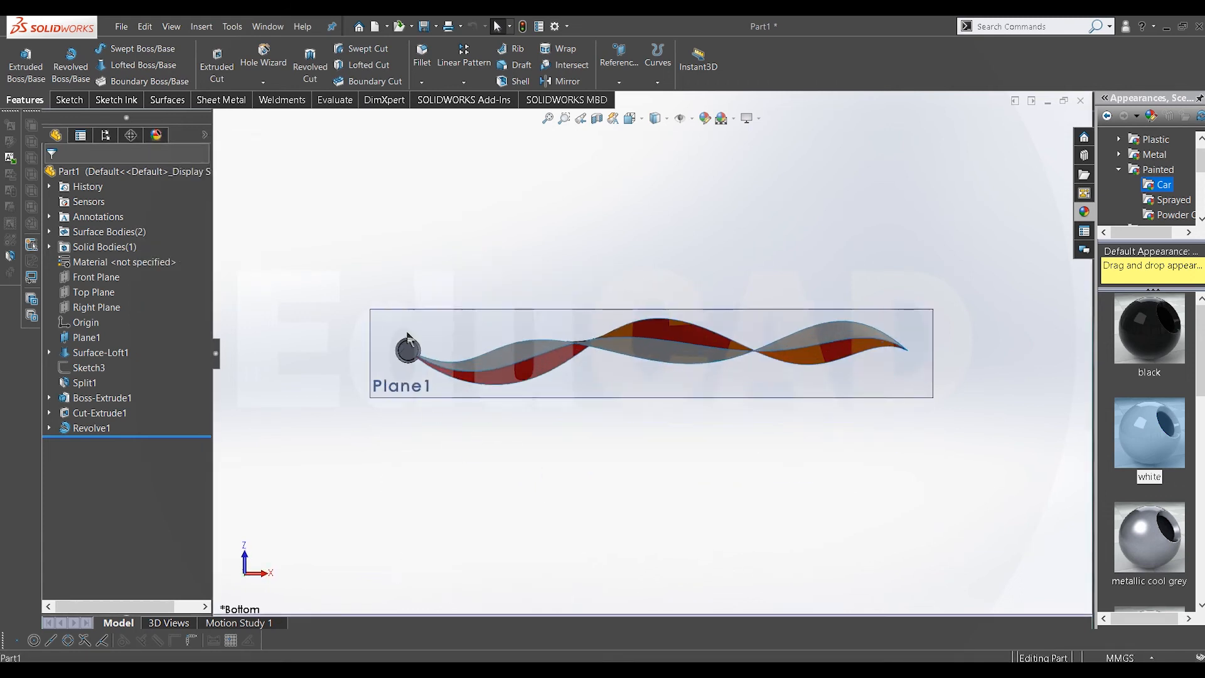
{"action": "scroll", "coordinate": [502, 351], "scroll_direction": "down", "scroll_amount": 2}
{"action": "right_click", "coordinate": [497, 281]}
{"action": "left_click", "coordinate": [524, 317]}
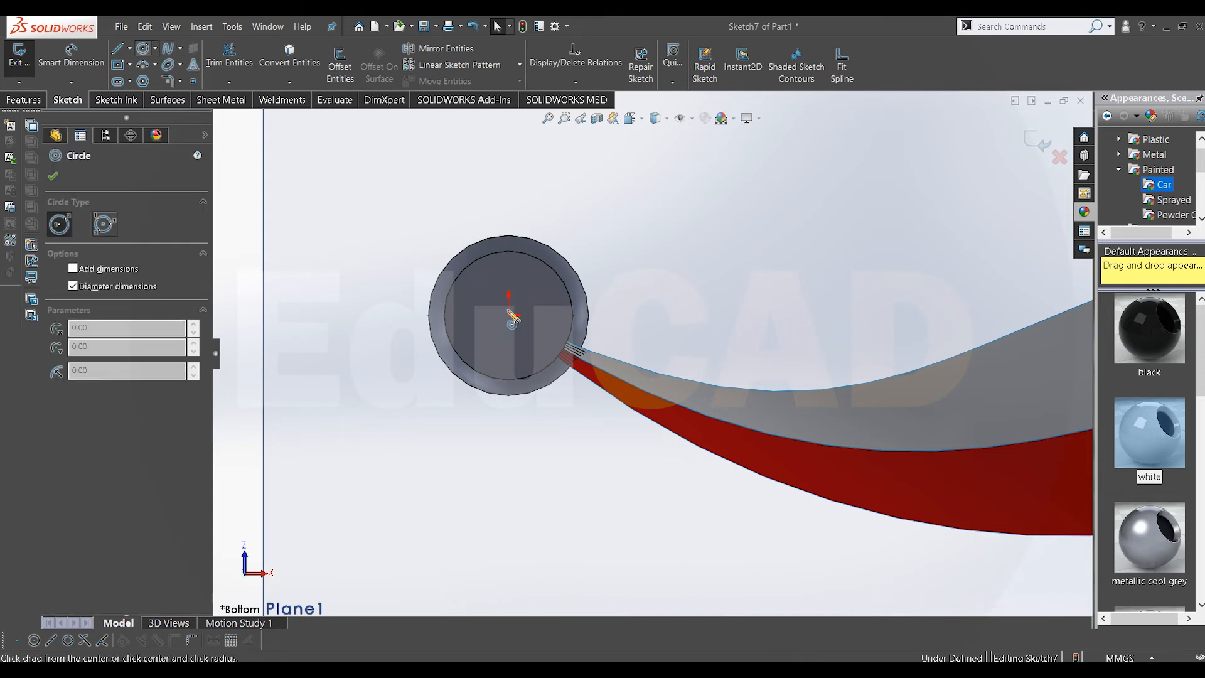
{"action": "left_click", "coordinate": [509, 314]}
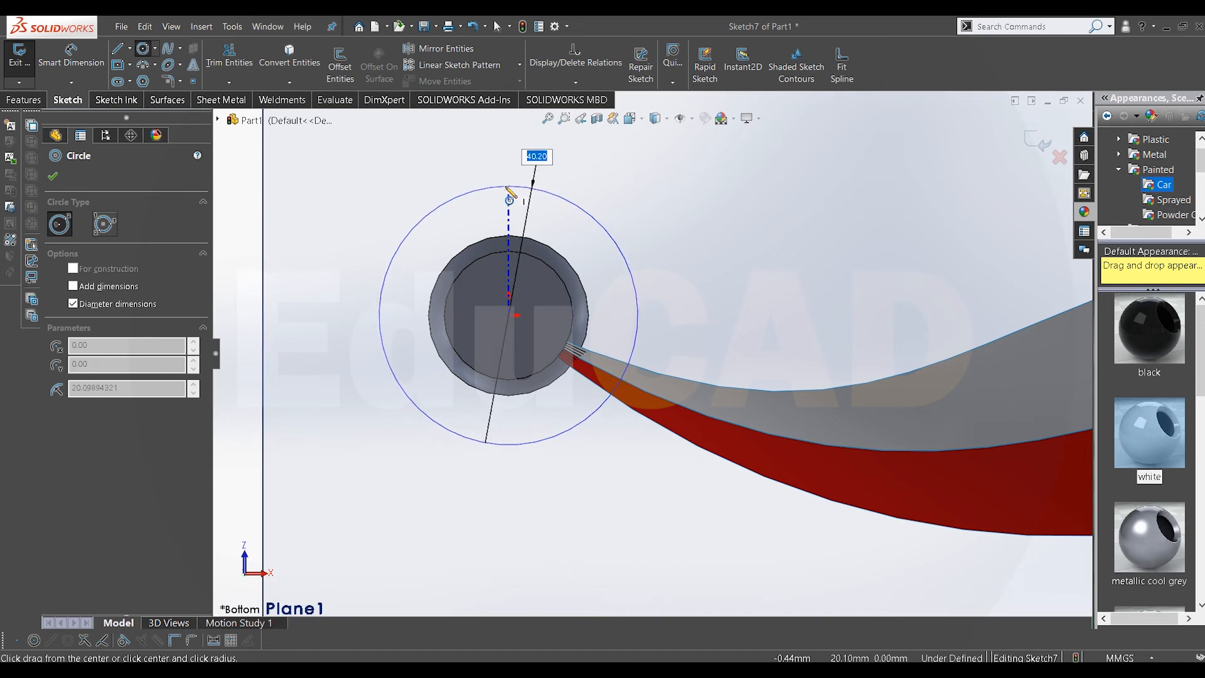
{"action": "key", "text": "Return"}
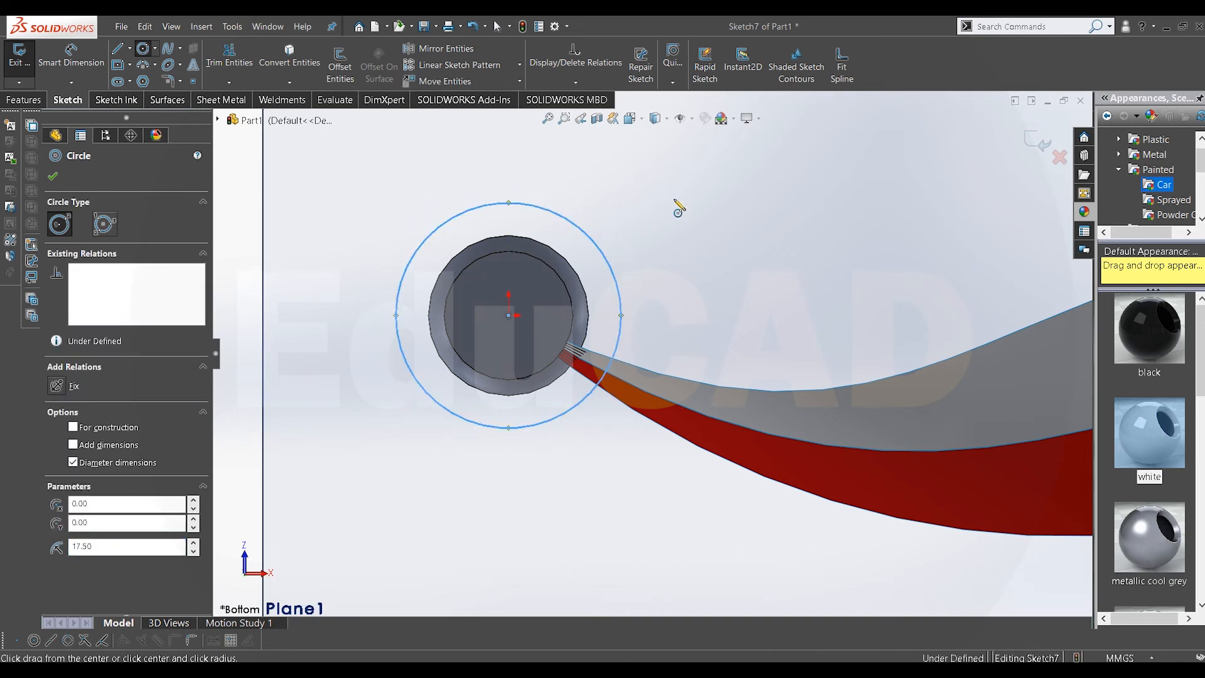
{"action": "right_click", "coordinate": [672, 201]}
{"action": "left_click", "coordinate": [686, 209]}
- Add a 35 mm diameter dimension to the circle around the pole's lower end
{"action": "scroll", "coordinate": [574, 243], "scroll_direction": "down", "scroll_amount": 2}
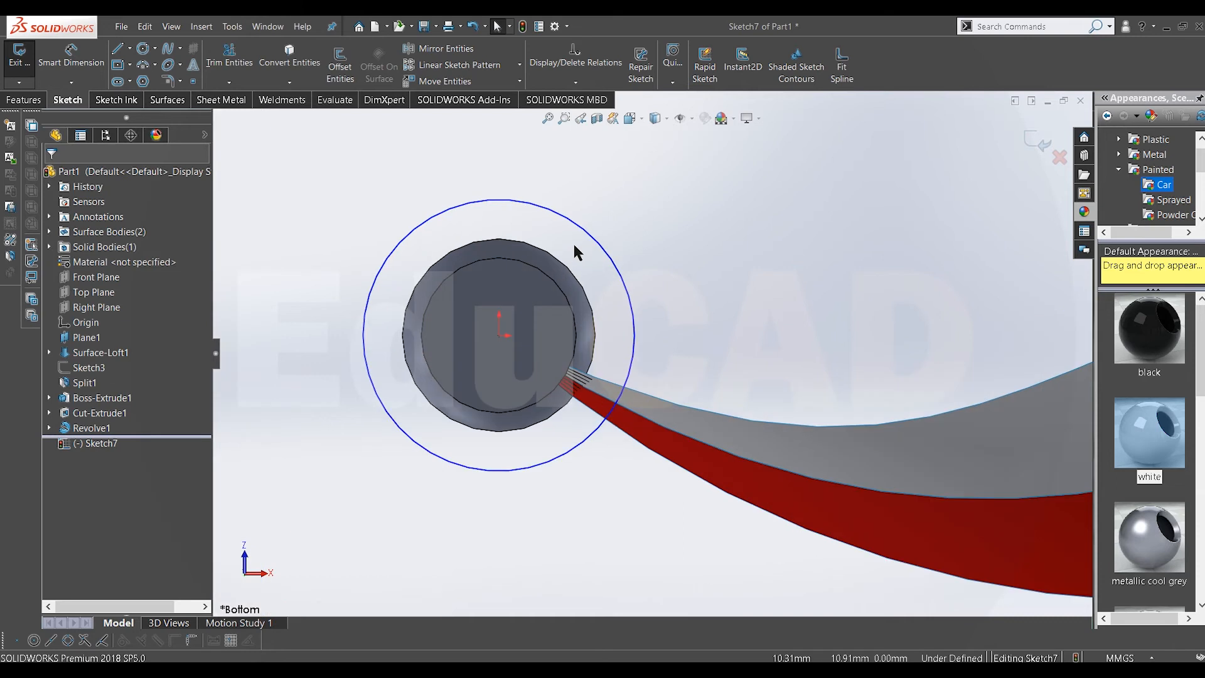
{"action": "left_click", "coordinate": [568, 204]}
{"action": "left_click", "coordinate": [492, 166]}
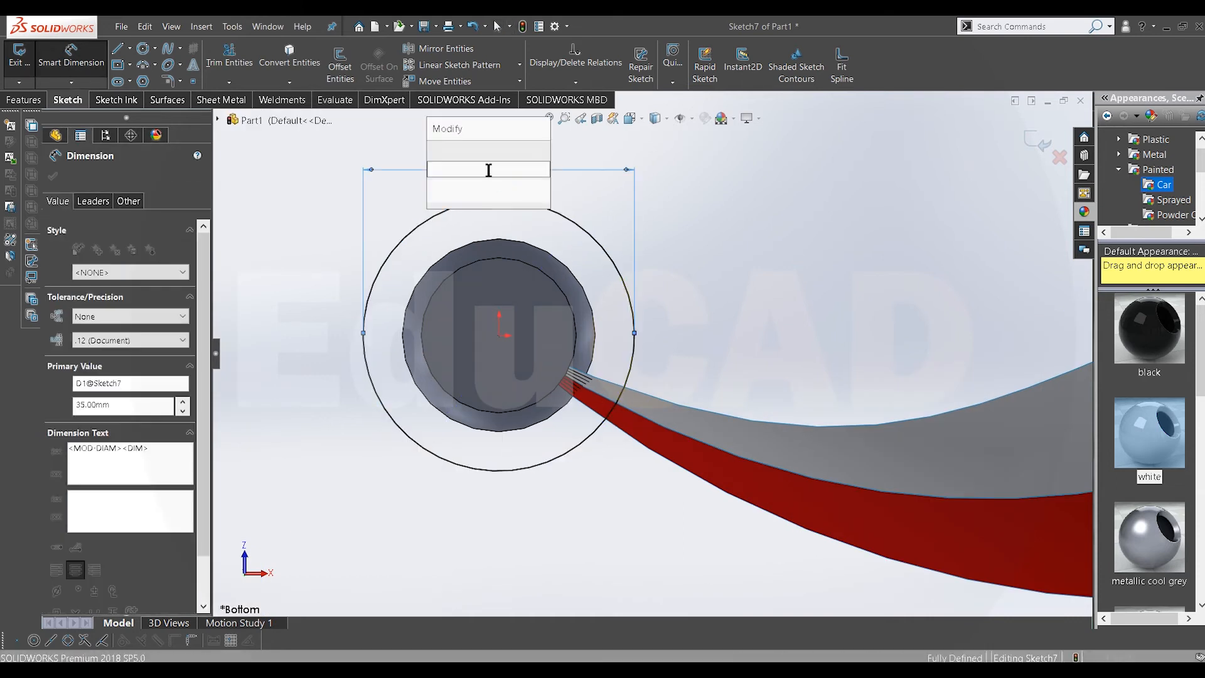
{"action": "left_click", "coordinate": [434, 152]}
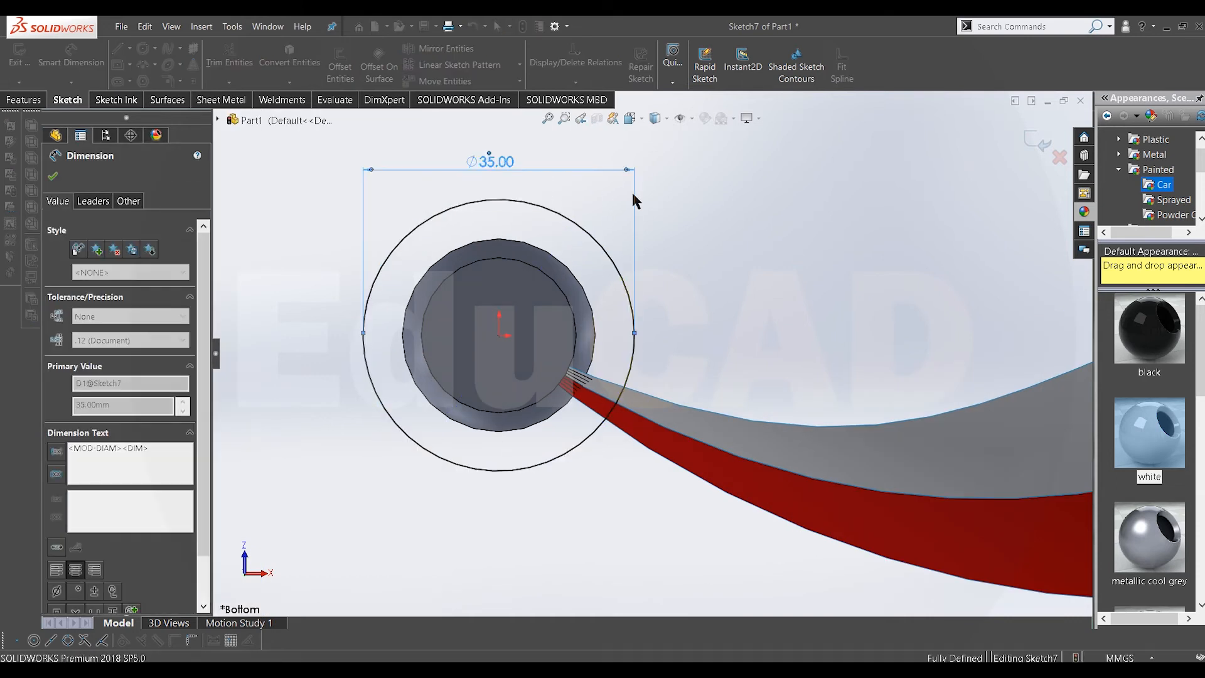
{"action": "right_click", "coordinate": [688, 197]}
{"action": "left_click", "coordinate": [716, 235]}
- Set the diameter of the circle at the pole's lower end to 50 mm
{"action": "middle_click_drag", "start_coordinate": [607, 197], "coordinate": [611, 347]}
{"action": "scroll", "coordinate": [662, 538], "scroll_direction": "down", "scroll_amount": 10}
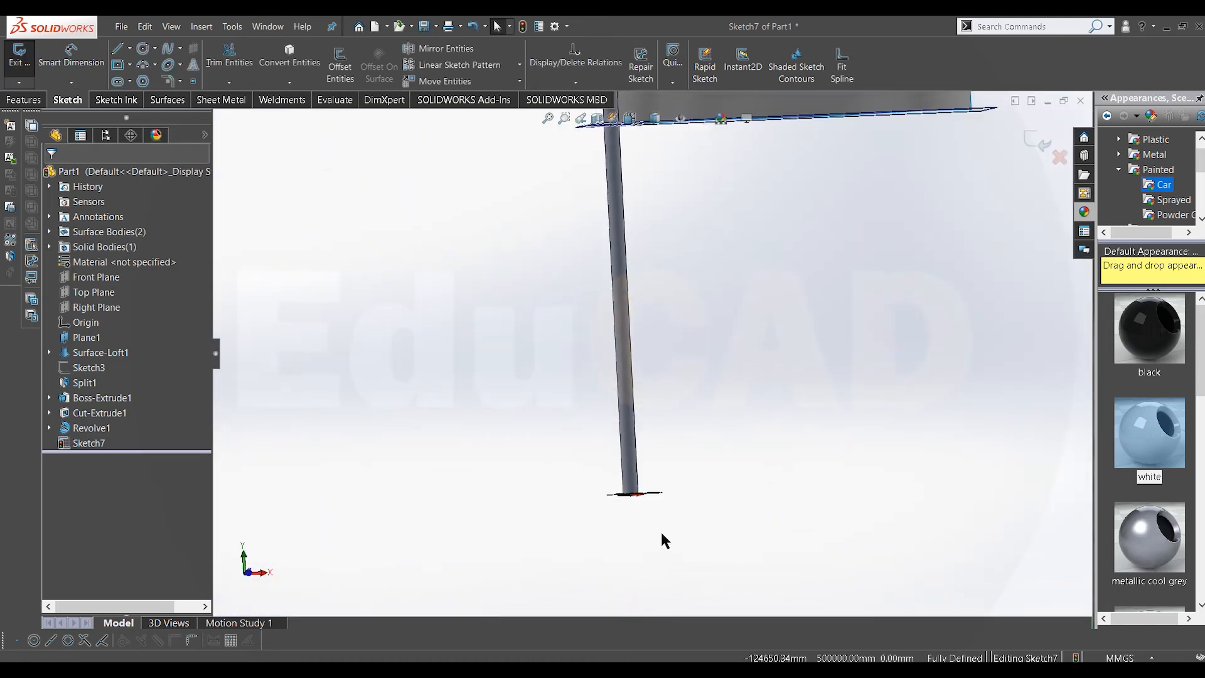
{"action": "middle_click_drag", "start_coordinate": [554, 240], "coordinate": [593, 283]}
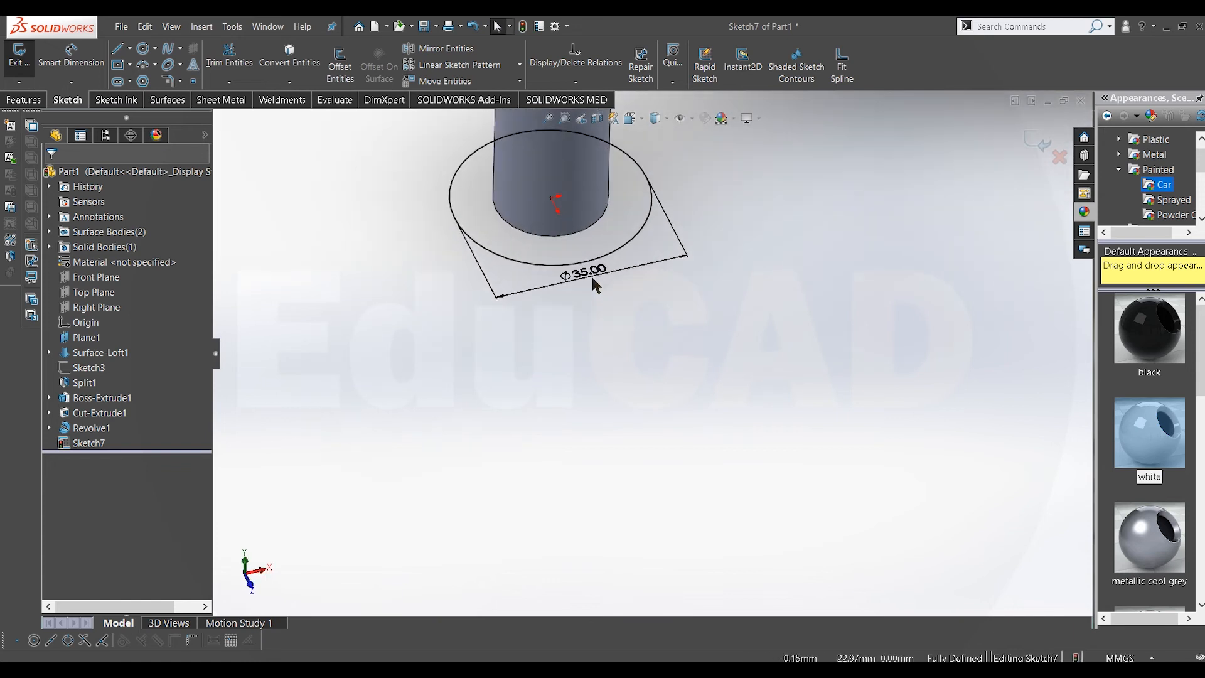
{"action": "double_click", "coordinate": [585, 272]}
{"action": "type", "text": "50"}
{"action": "key", "text": "Return"}
{"action": "scroll", "coordinate": [495, 267], "scroll_direction": "up", "scroll_amount": 3}
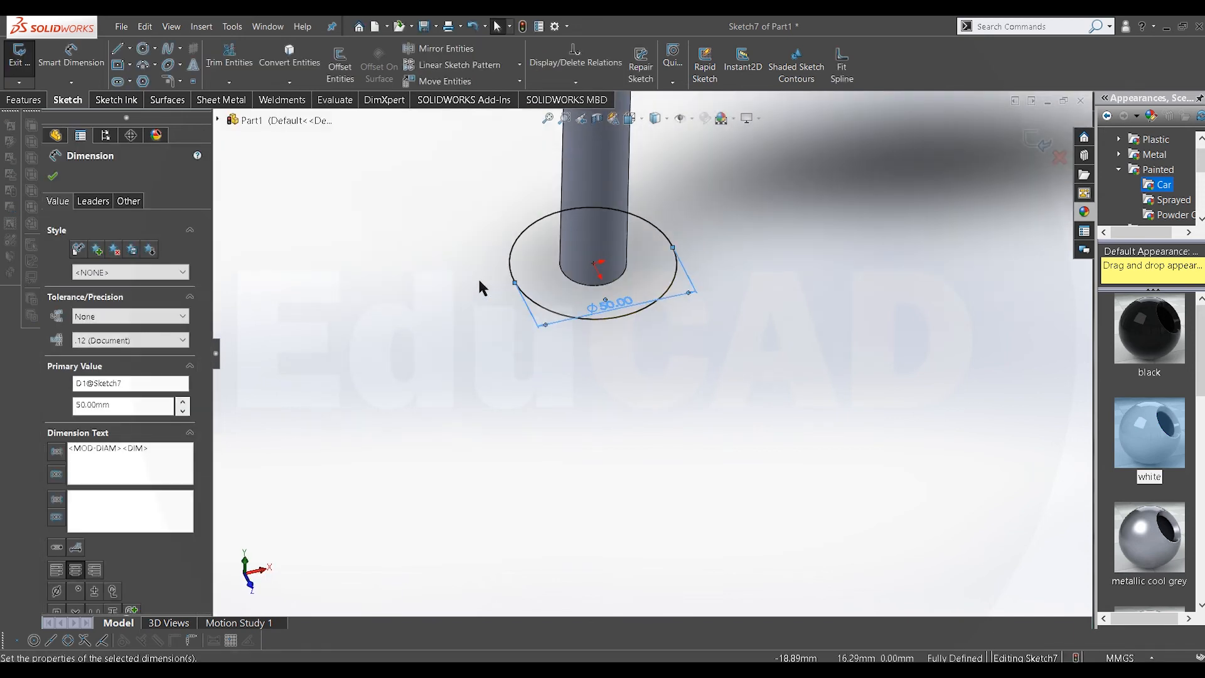
- Extrude the 50 mm circle 25 mm downward from the pole's end, merging it with the pole as a collar
{"action": "left_click", "coordinate": [31, 102]}
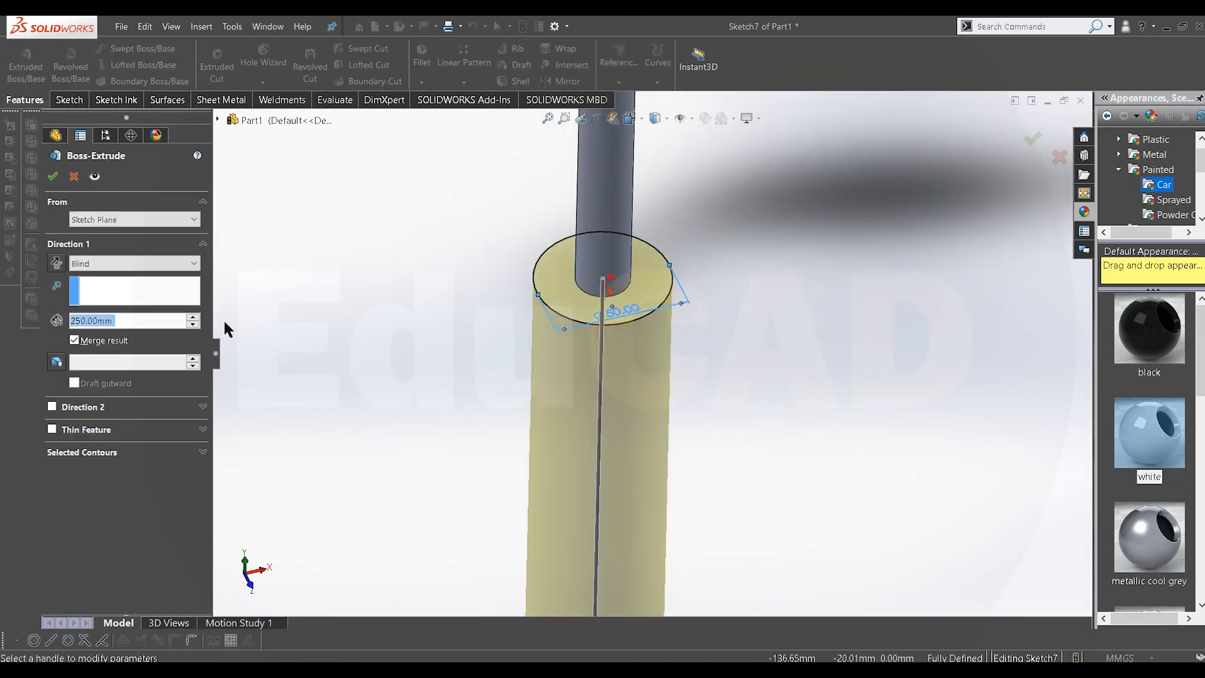
{"action": "type", "text": "5"}
{"action": "key", "text": "Return"}
{"action": "type", "text": "25"}
{"action": "key", "text": "Return"}
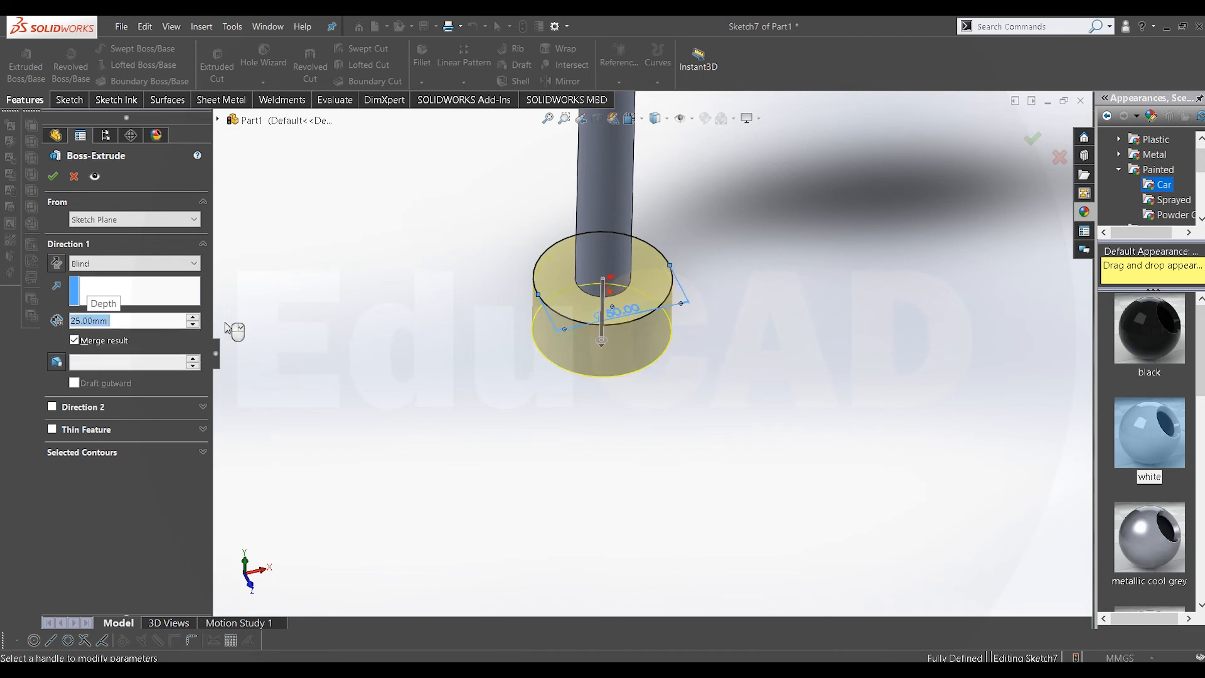
{"action": "left_click", "coordinate": [54, 177]}
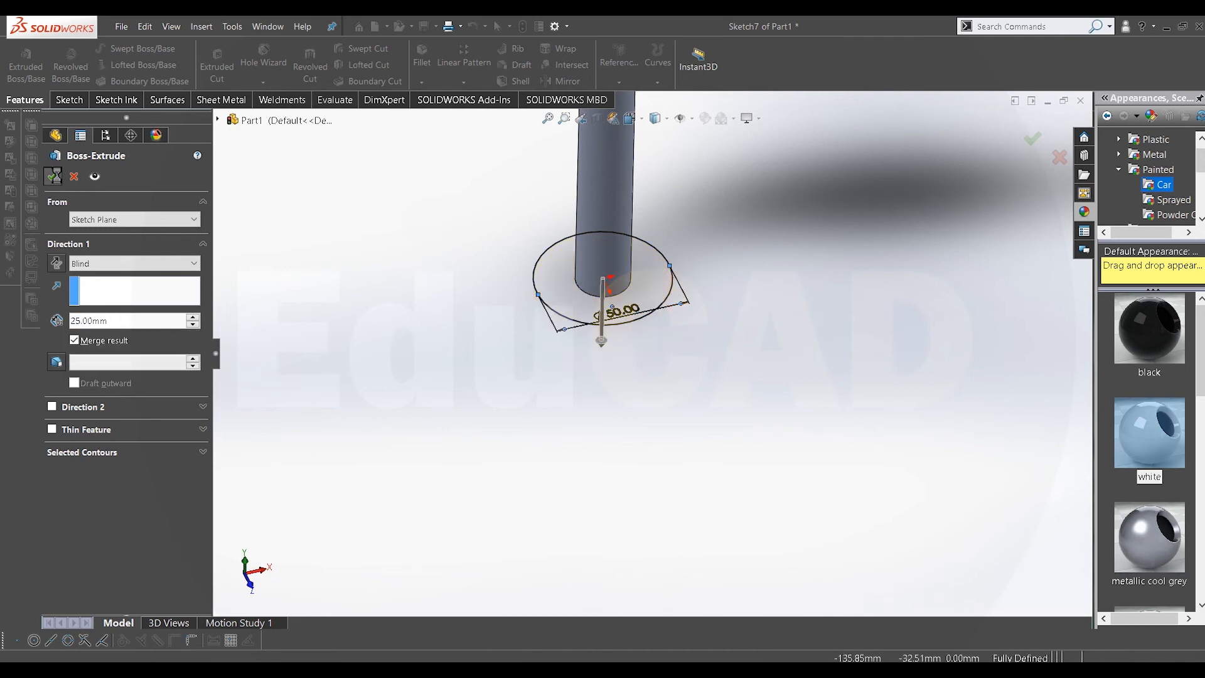
- On the underside of the collar, sketch a circle offset 50 mm outward from the collar's circular edge
{"action": "scroll", "coordinate": [673, 349], "scroll_direction": "up", "scroll_amount": 7}
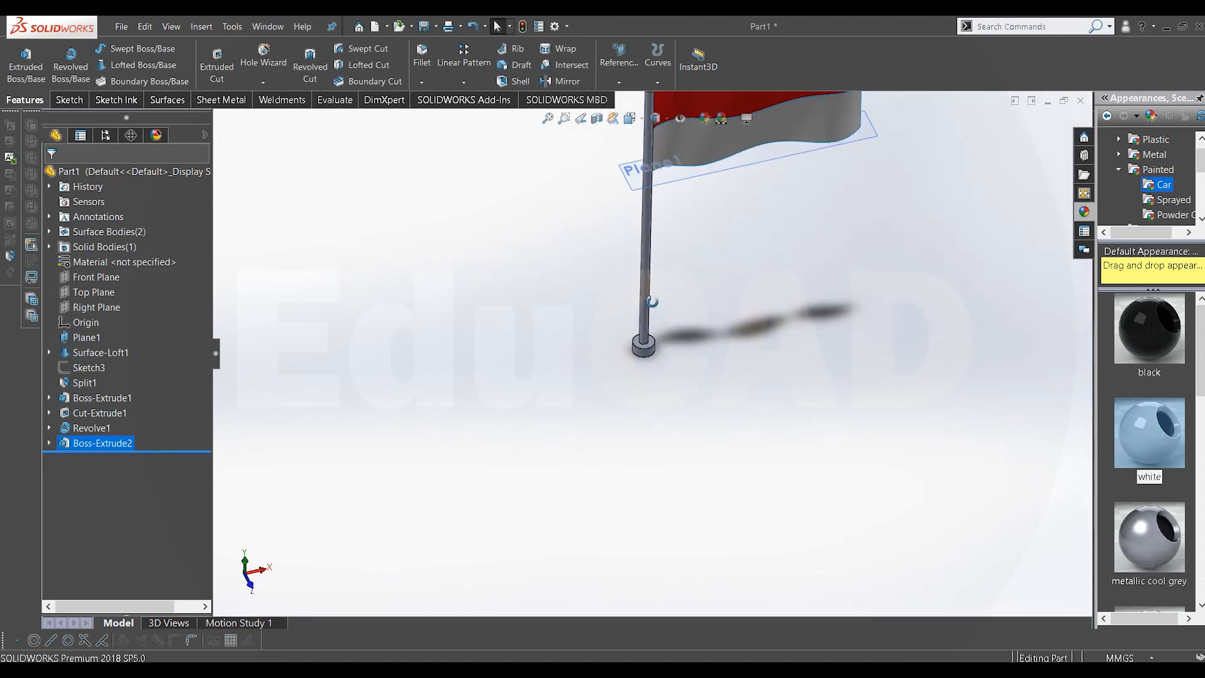
{"action": "middle_click_drag", "start_coordinate": [650, 305], "coordinate": [653, 251]}
{"action": "scroll", "coordinate": [678, 386], "scroll_direction": "down", "scroll_amount": 3}
{"action": "scroll", "coordinate": [618, 333], "scroll_direction": "down", "scroll_amount": 5}
{"action": "right_click", "coordinate": [601, 384]}
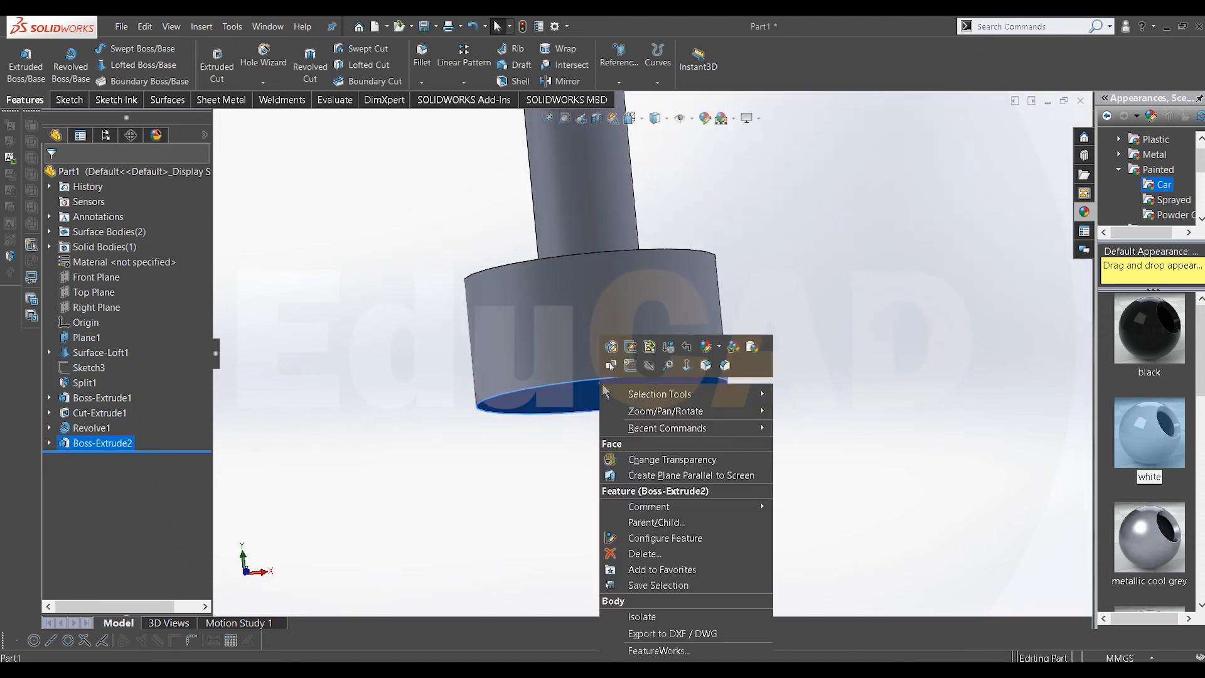
{"action": "left_click", "coordinate": [629, 364]}
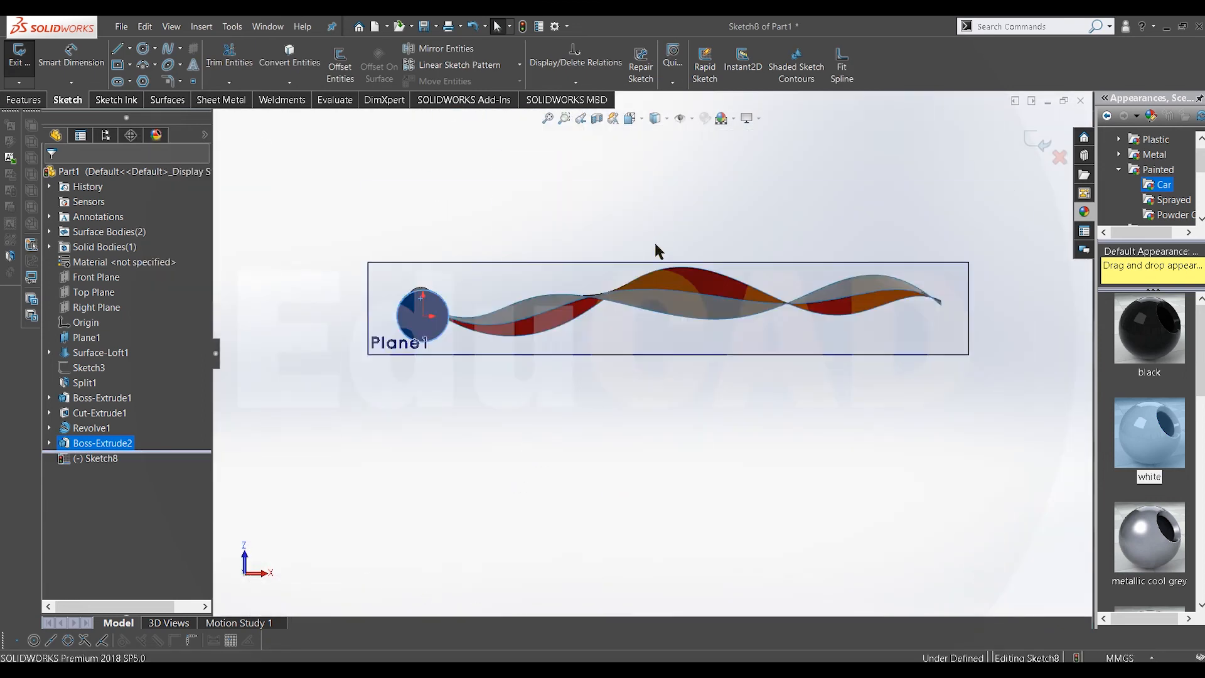
{"action": "scroll", "coordinate": [419, 283], "scroll_direction": "down", "scroll_amount": 5}
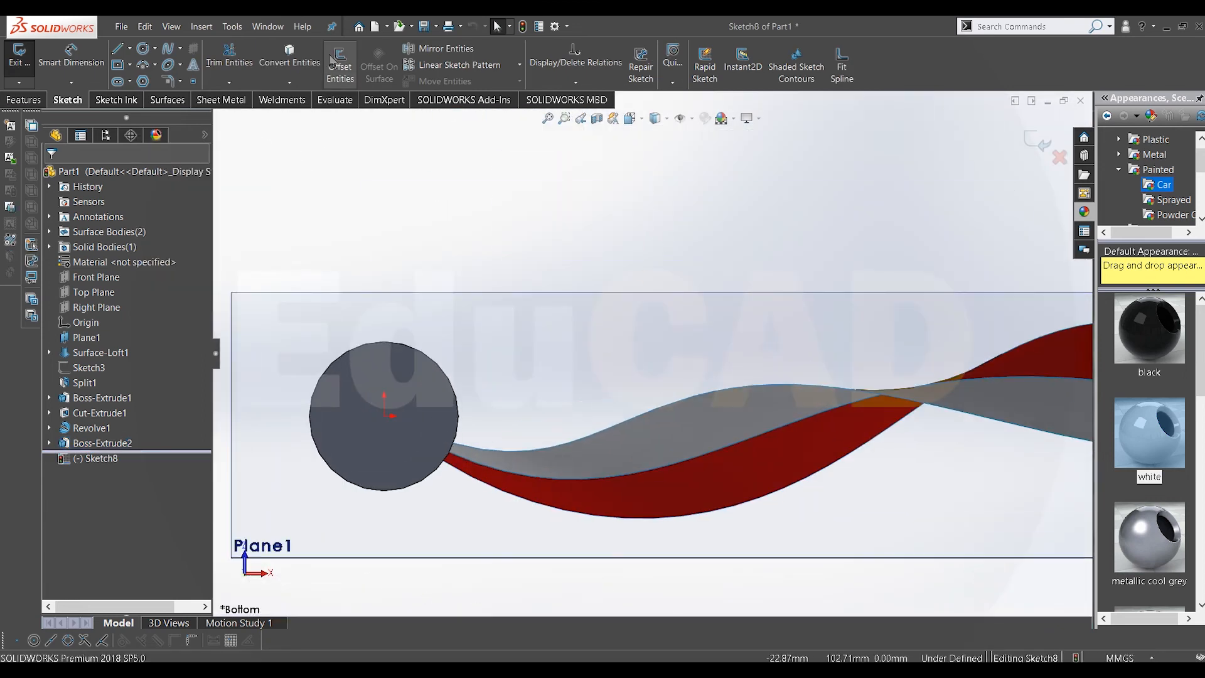
{"action": "left_click", "coordinate": [339, 63]}
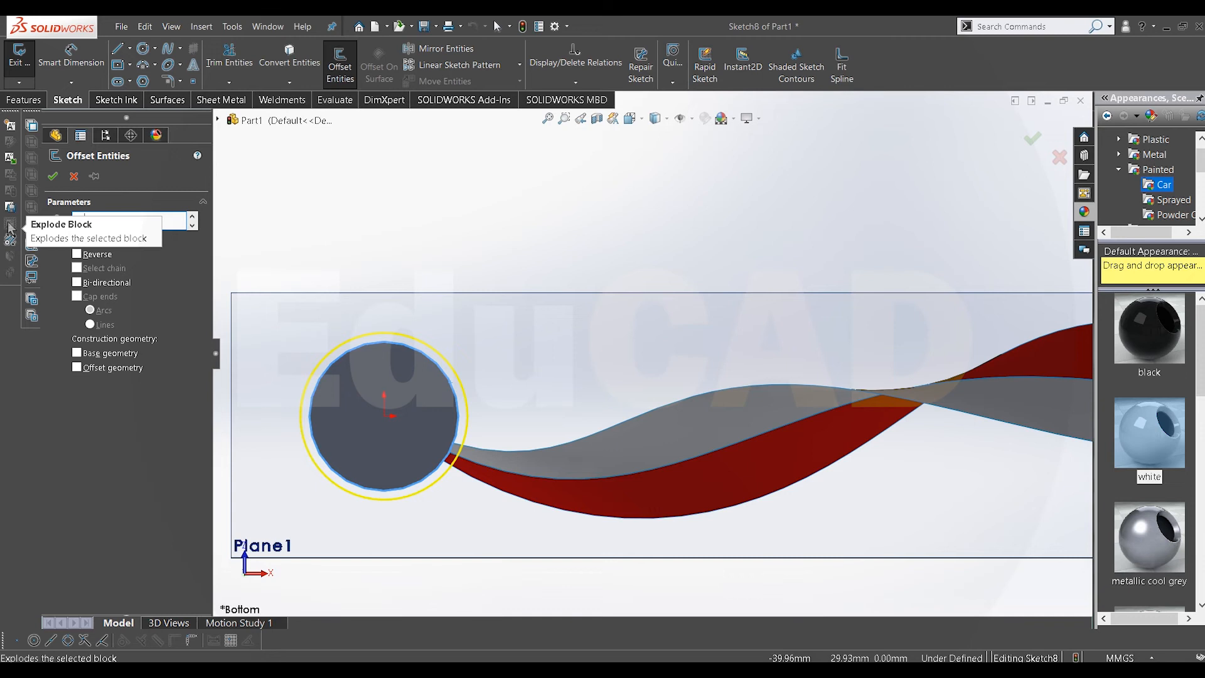
{"action": "type", "text": "50"}
{"action": "key", "text": "Return"}
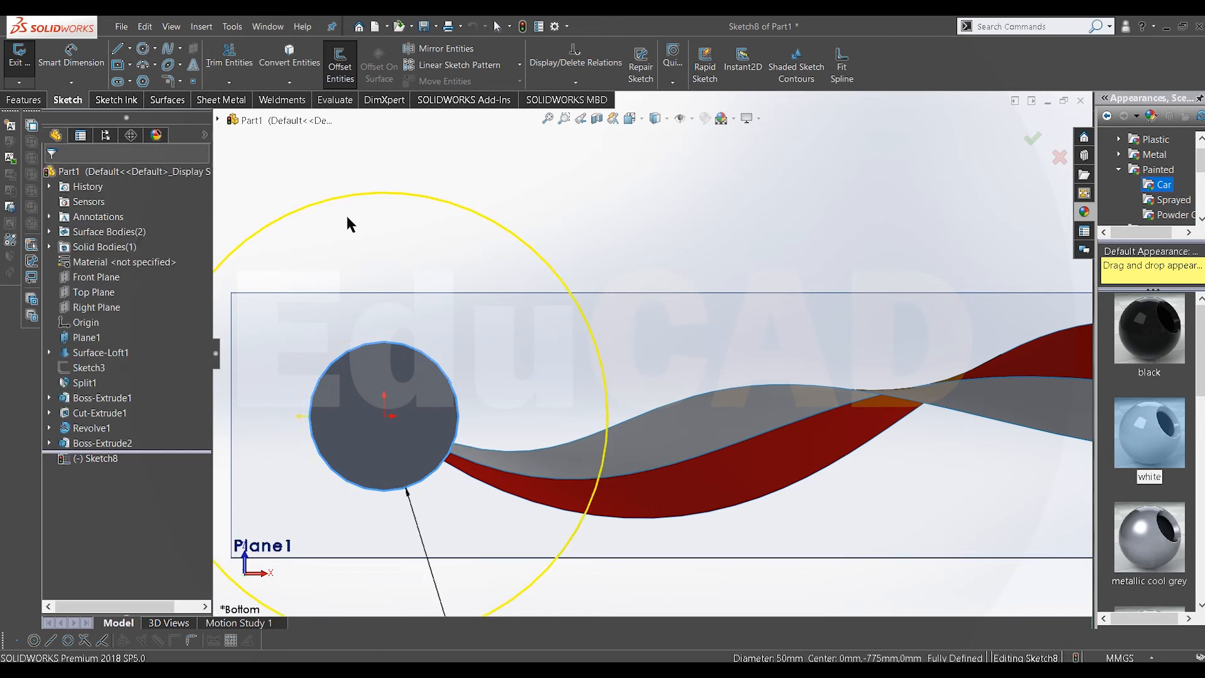
- Extrude the offset circle 15 mm downward as a base disc merged with the collar
{"action": "scroll", "coordinate": [344, 217], "scroll_direction": "up", "scroll_amount": 3}
{"action": "mouse_move", "coordinate": [422, 314]}
{"action": "middle_mouse_down"}
{"action": "mouse_move", "coordinate": [502, 391]}
{"action": "mouse_move", "coordinate": [667, 409]}
{"action": "middle_mouse_up"}
{"action": "scroll", "coordinate": [667, 409], "scroll_direction": "up", "scroll_amount": 3}
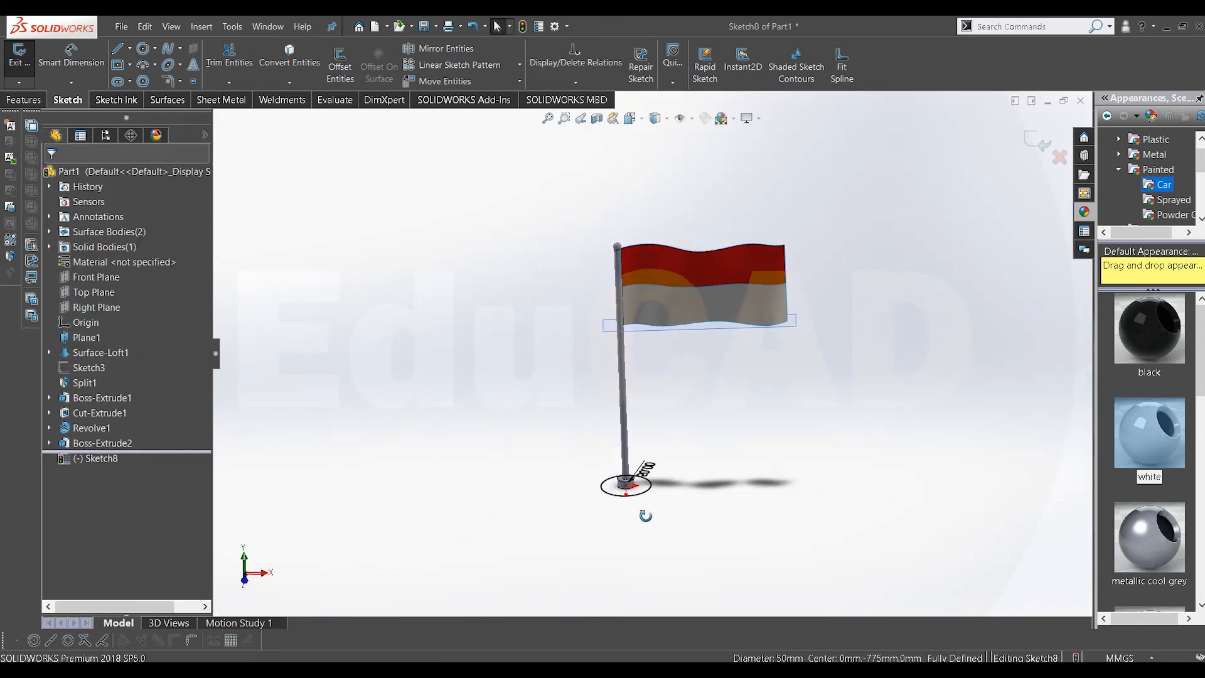
{"action": "scroll", "coordinate": [646, 511], "scroll_direction": "down", "scroll_amount": 5}
{"action": "left_click", "coordinate": [24, 100]}
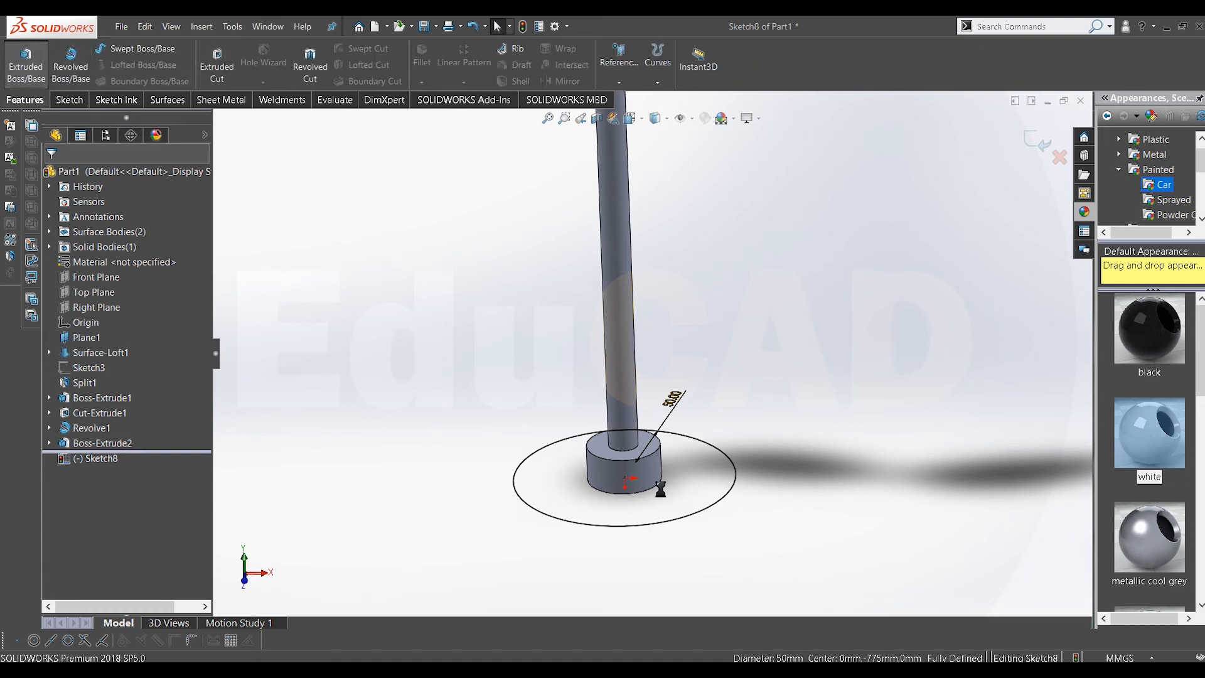
{"action": "left_click", "coordinate": [26, 63]}
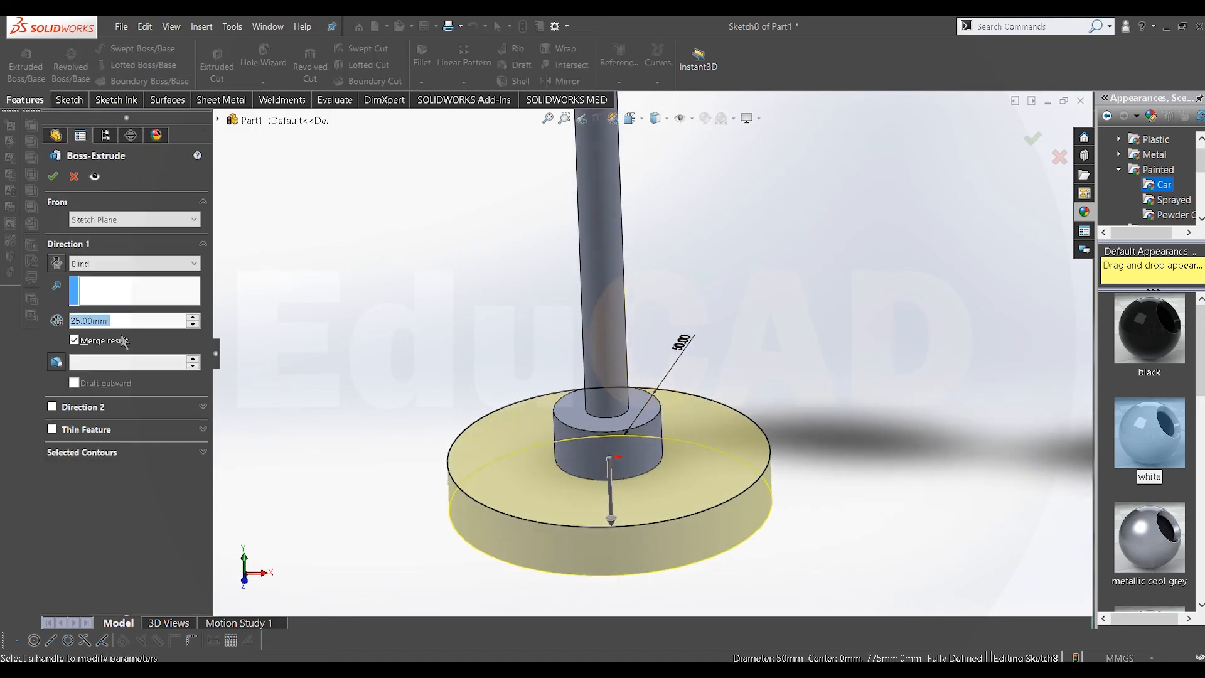
{"action": "type", "text": "15"}
{"action": "key", "text": "Return"}
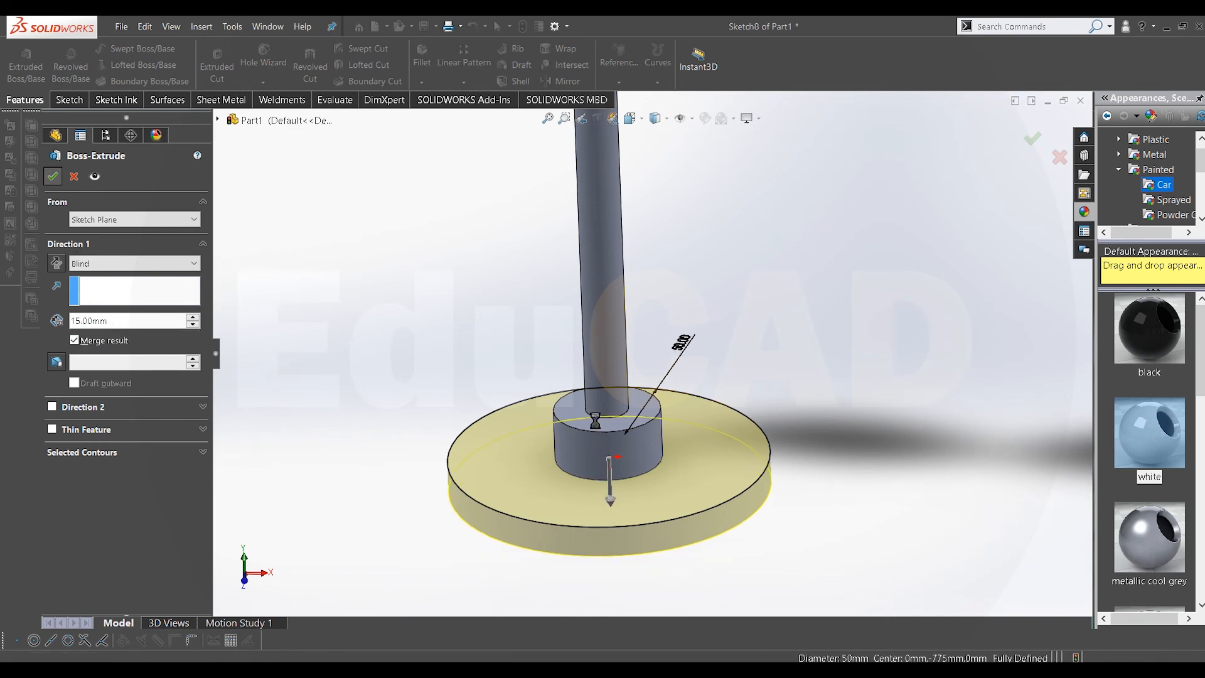
- Fillet the edge where the collar meets the base disc with a 40 mm radius
{"action": "middle_click_drag", "start_coordinate": [564, 377], "coordinate": [568, 386]}
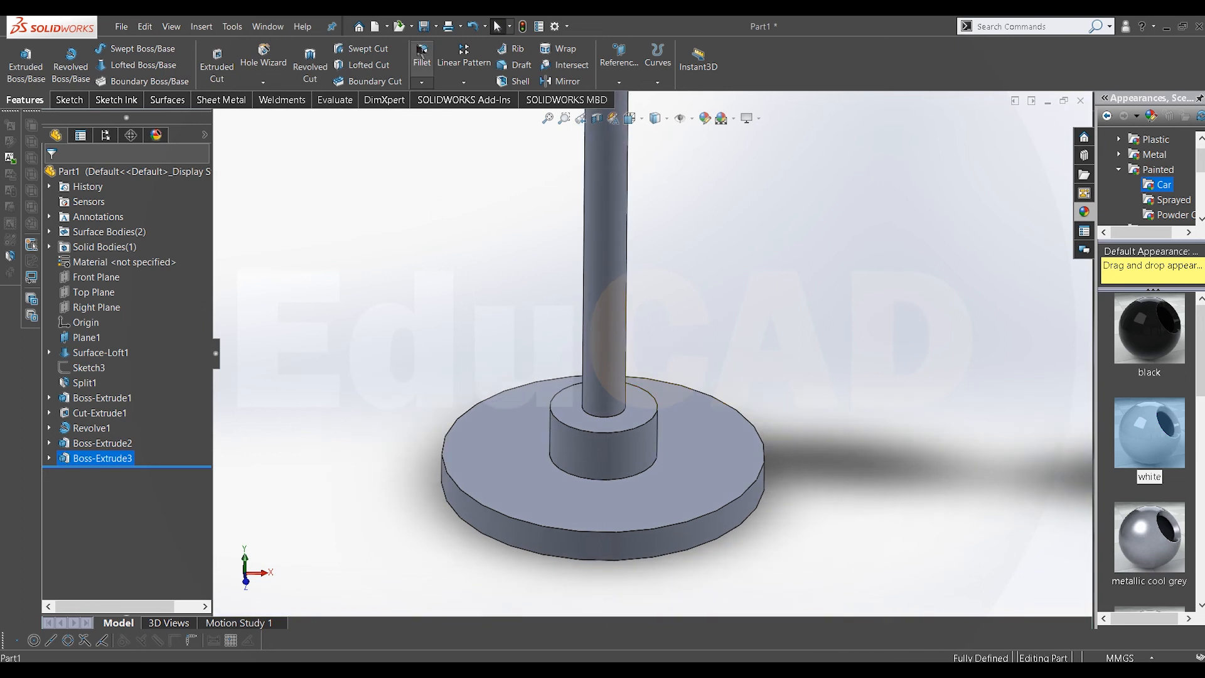
{"action": "left_click", "coordinate": [619, 481]}
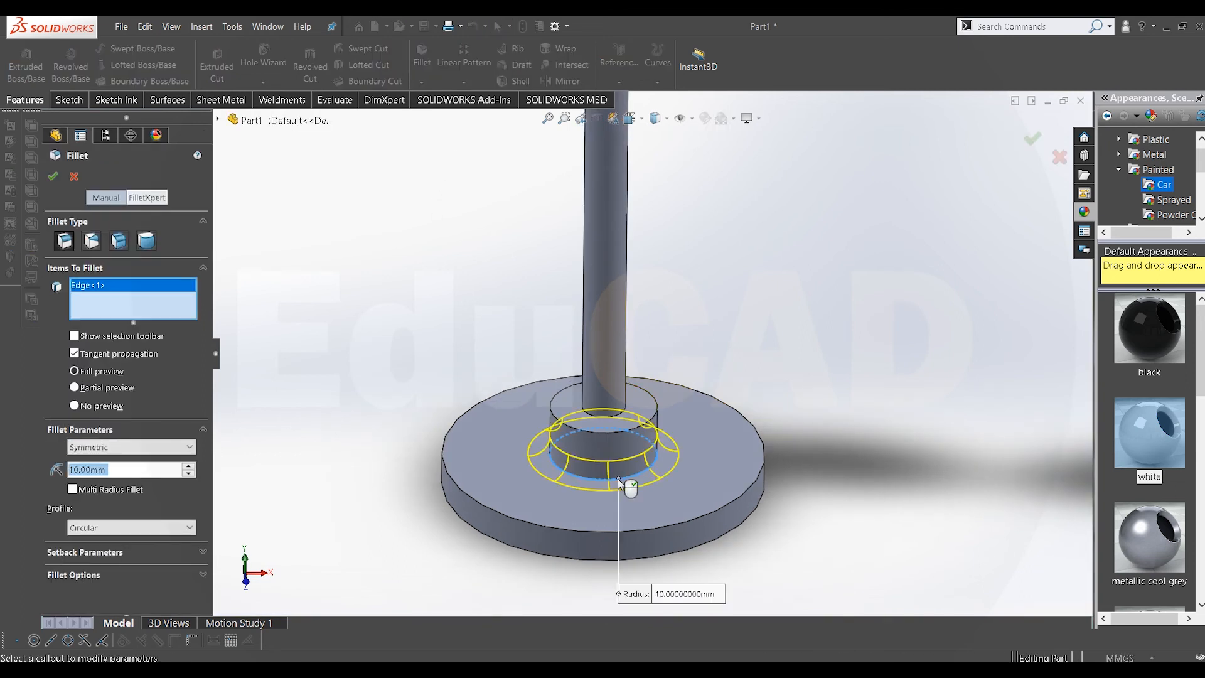
{"action": "left_click", "coordinate": [188, 468]}
{"action": "left_click", "coordinate": [189, 468]}
{"action": "left_click", "coordinate": [189, 468]}
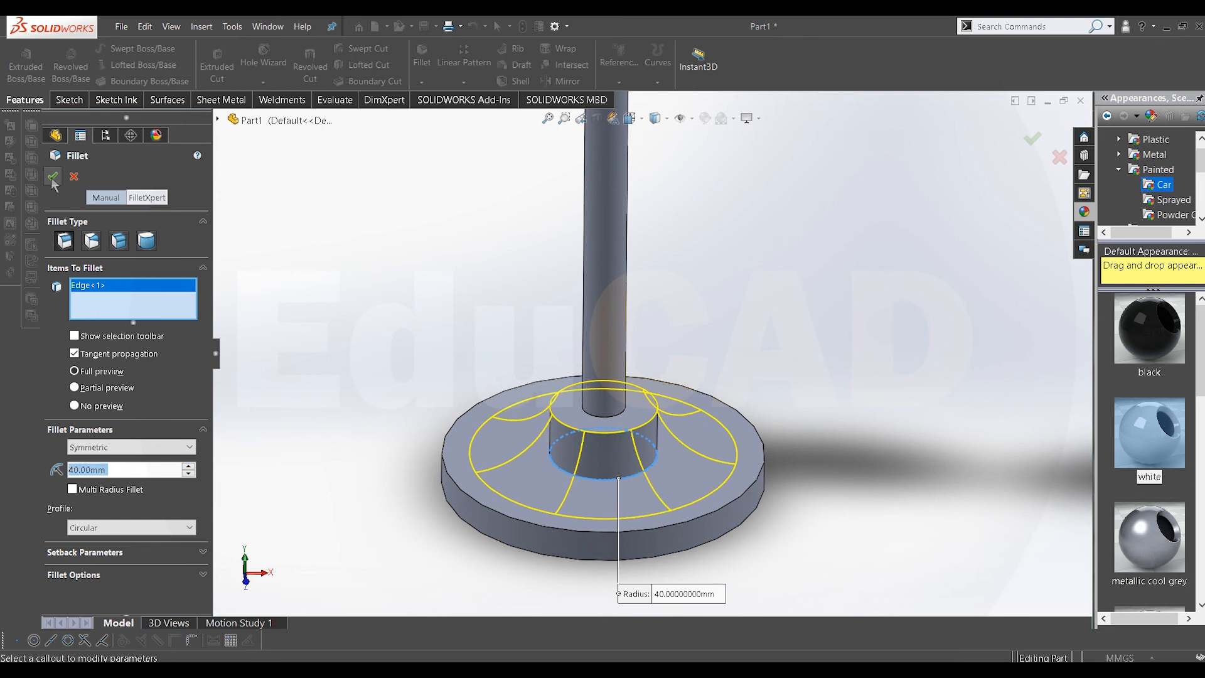
{"action": "key", "text": "Return"}
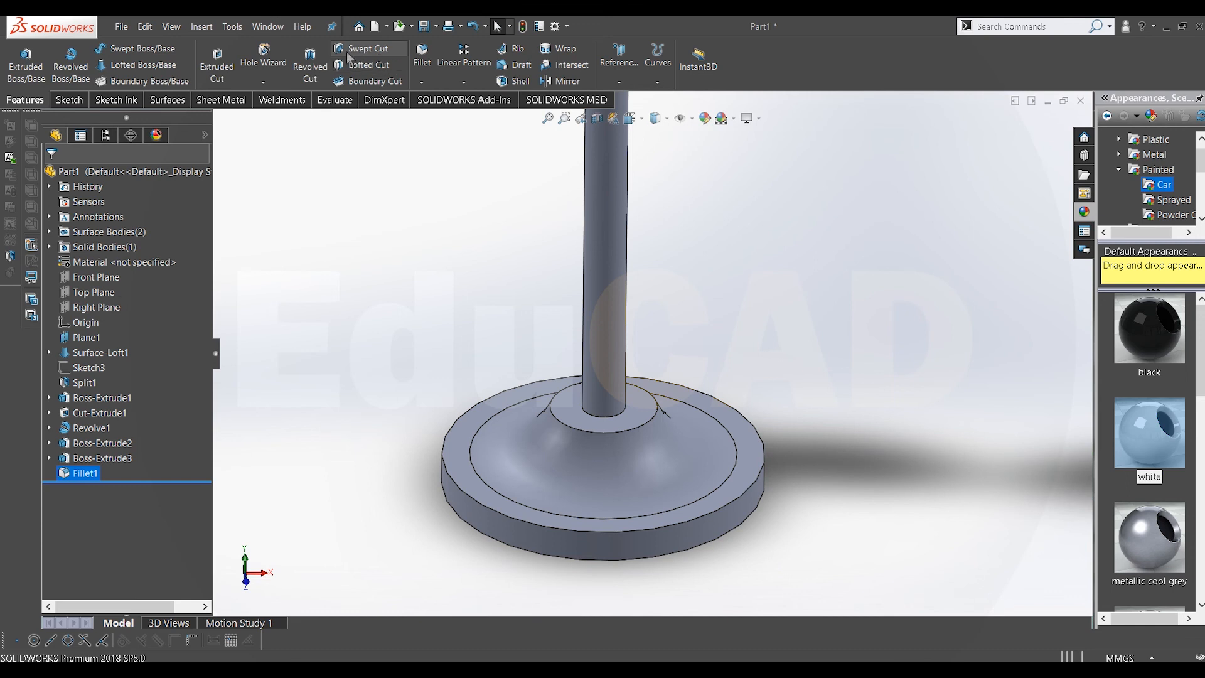
- Fillet the collar's upper edge, the base disc's outer upper edge and the concave face between them with a 10 mm radius
{"action": "left_click", "coordinate": [599, 442]}
{"action": "left_click", "coordinate": [617, 431]}
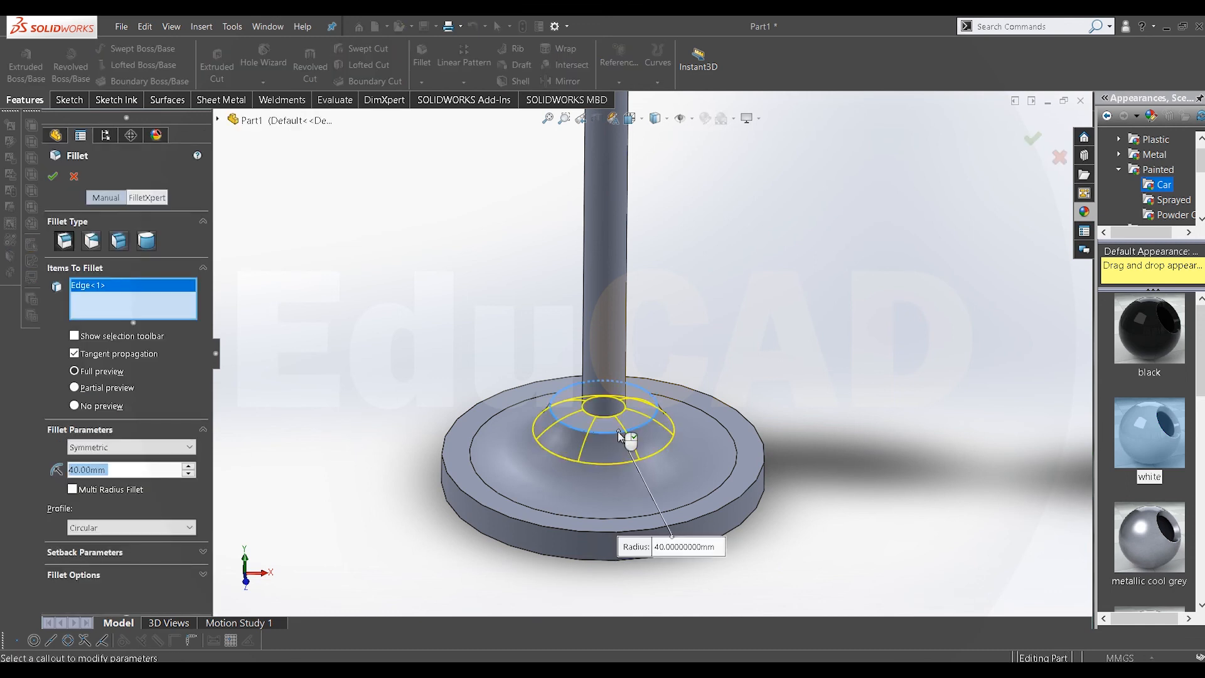
{"action": "type", "text": "15"}
{"action": "key", "text": "Return"}
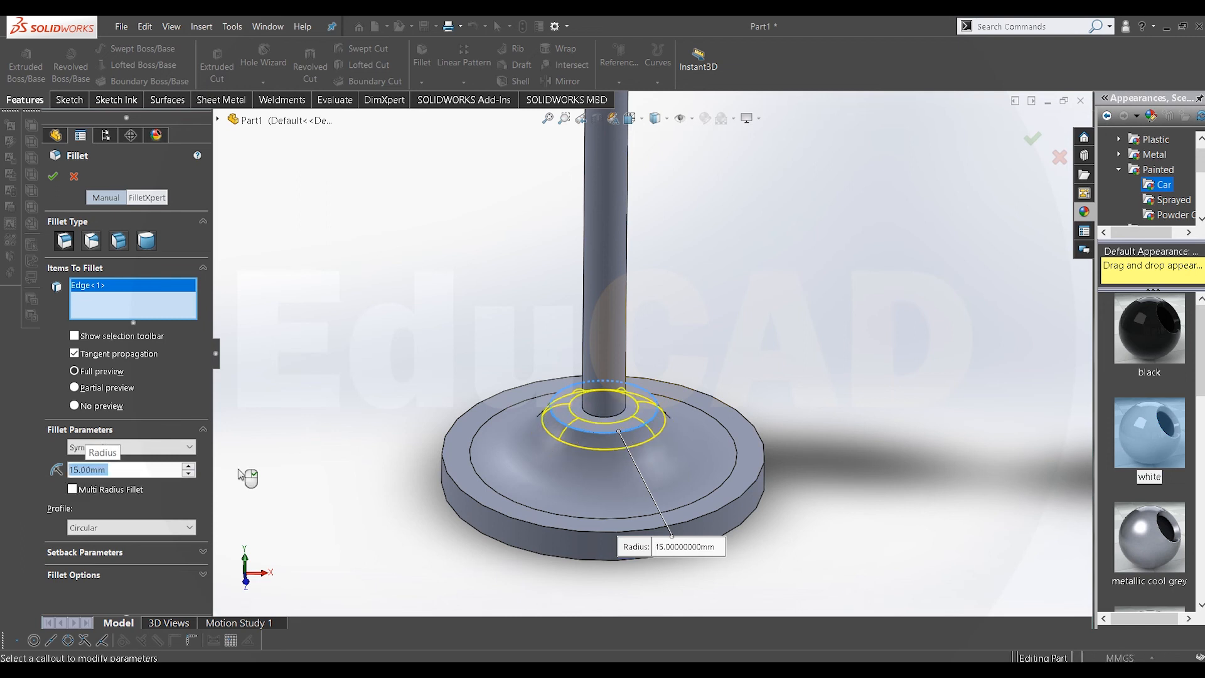
{"action": "left_click", "coordinate": [745, 497]}
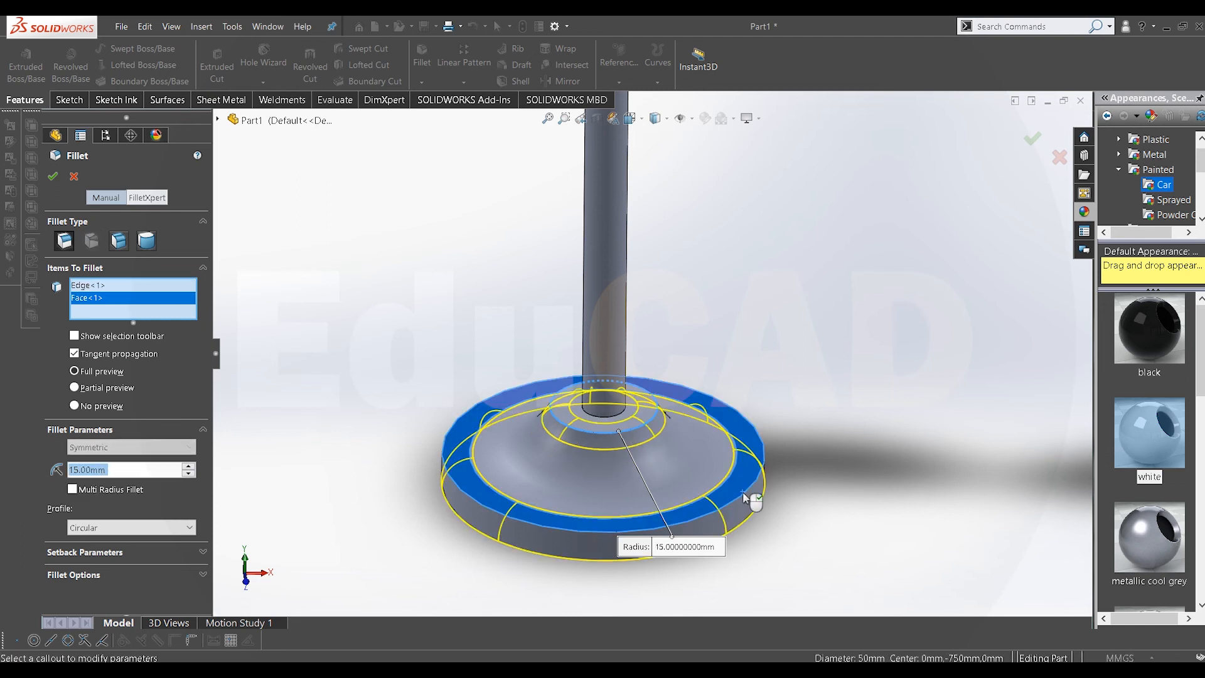
{"action": "left_click", "coordinate": [743, 495]}
{"action": "left_click", "coordinate": [738, 492]}
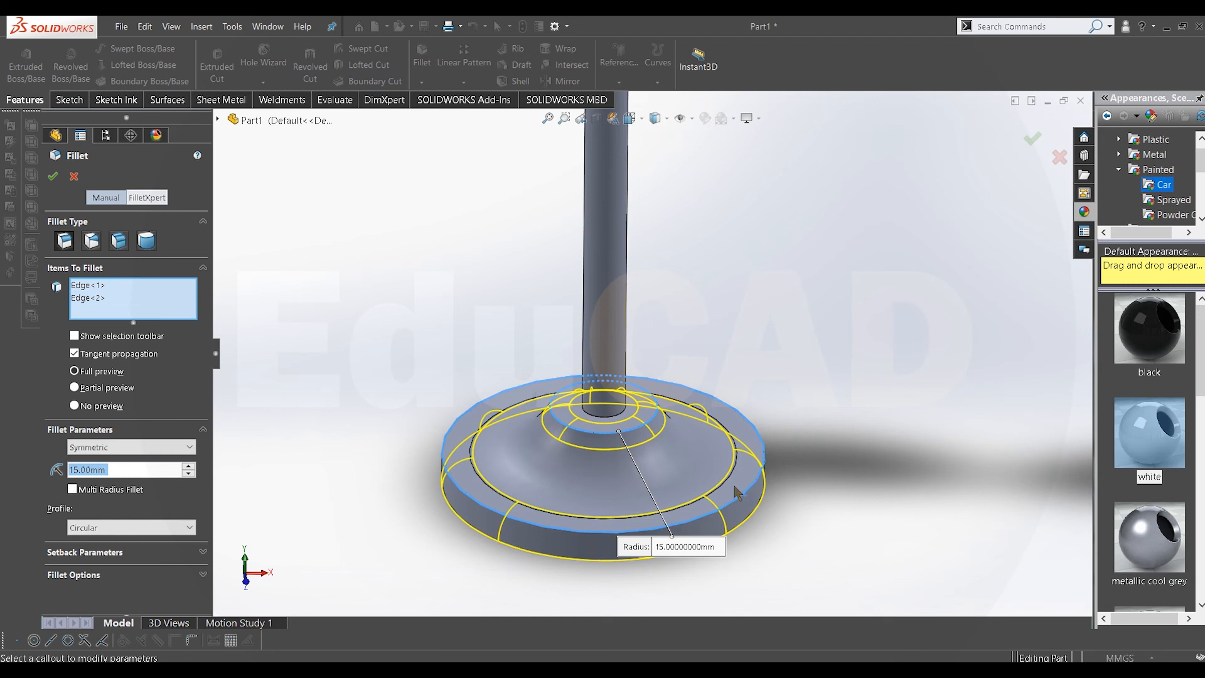
{"action": "left_click", "coordinate": [693, 481]}
{"action": "left_click", "coordinate": [118, 468]}
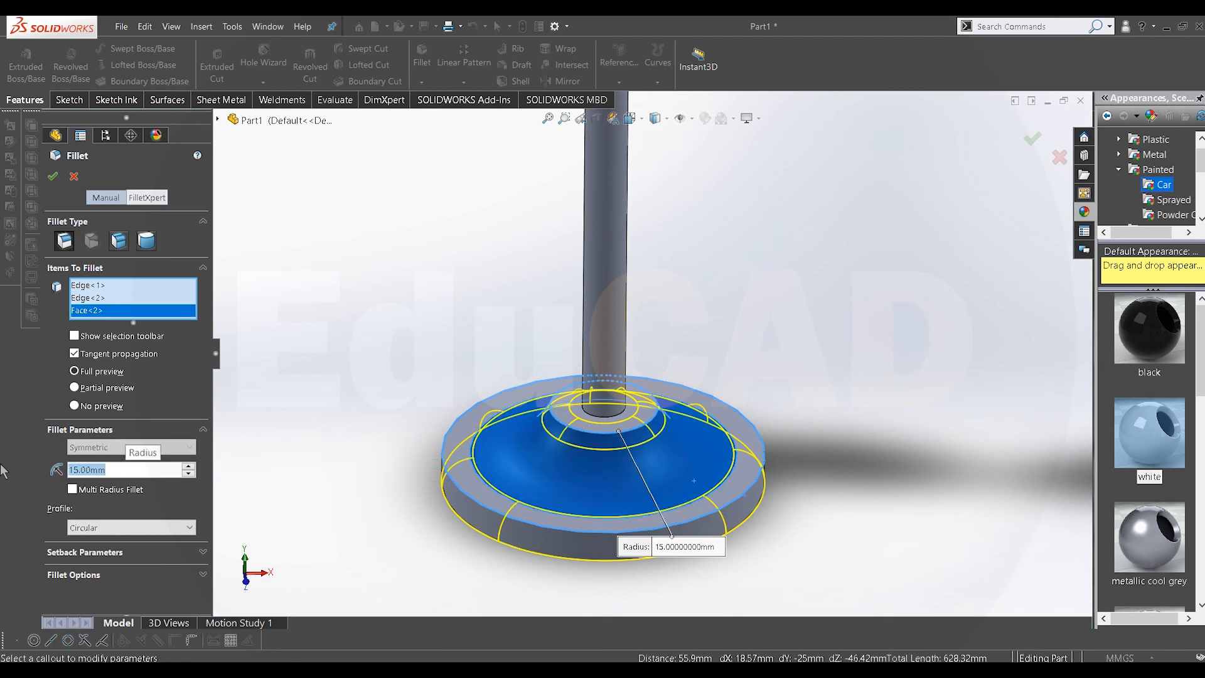
{"action": "type", "text": "10"}
{"action": "key", "text": "Return"}
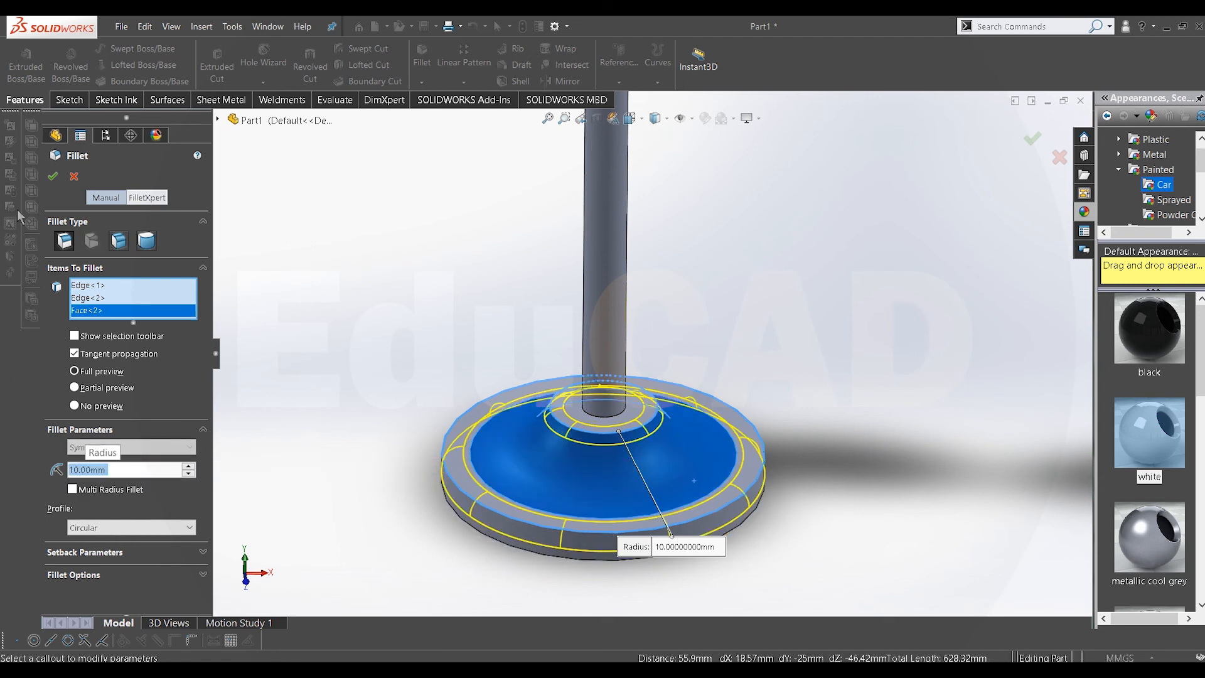
{"action": "left_click", "coordinate": [54, 177]}
- Apply the black car paint appearance to the pole's extrude feature
{"action": "scroll", "coordinate": [678, 399], "scroll_direction": "up", "scroll_amount": 3}
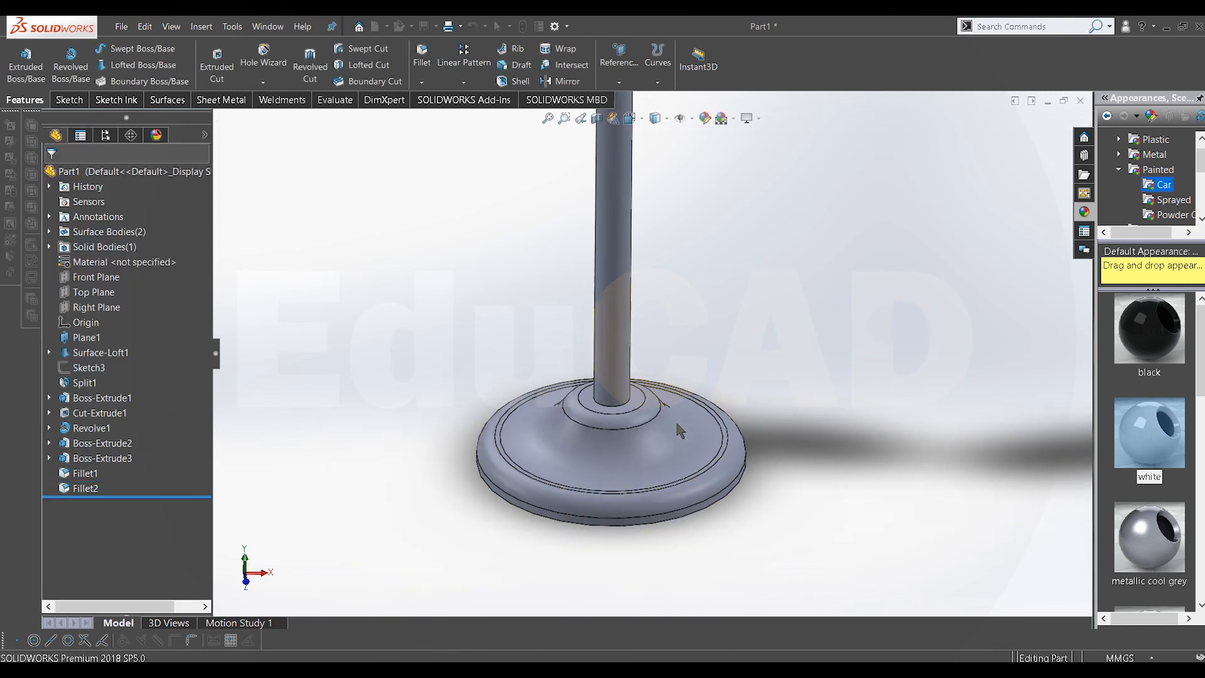
{"action": "scroll", "coordinate": [678, 400], "scroll_direction": "up", "scroll_amount": 6}
{"action": "key", "text": "space"}
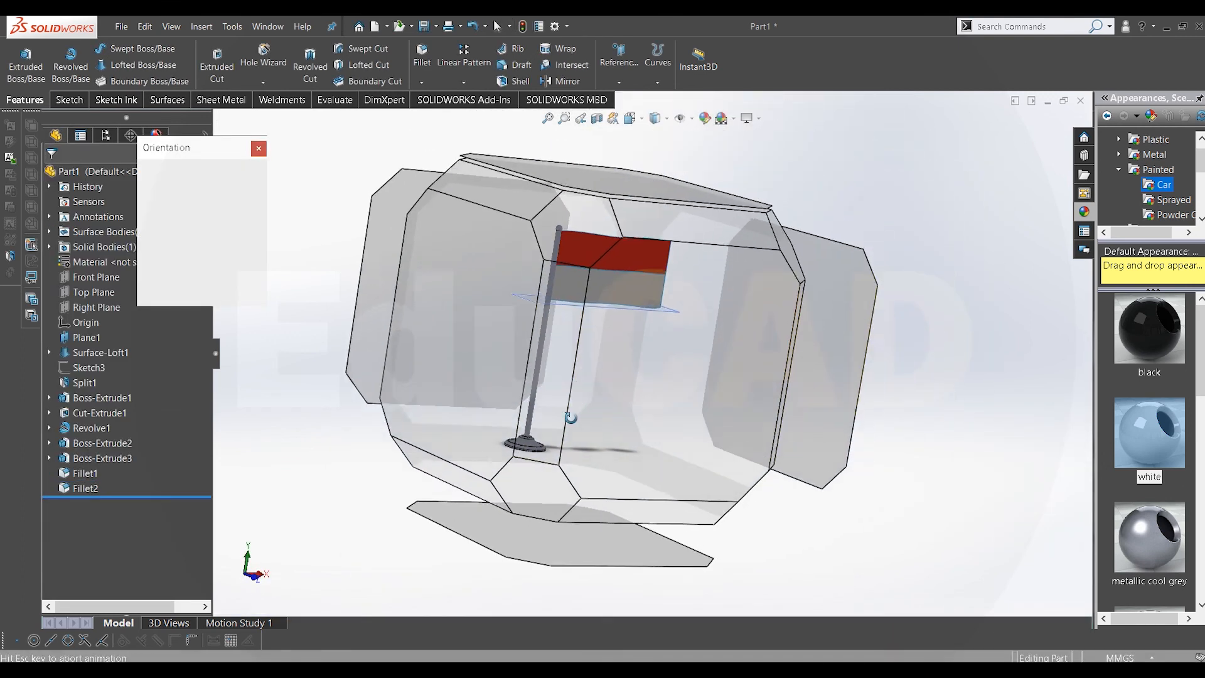
{"action": "key", "text": "ctrl+1"}
{"action": "left_click_drag", "start_coordinate": [1149, 329], "coordinate": [540, 408]}
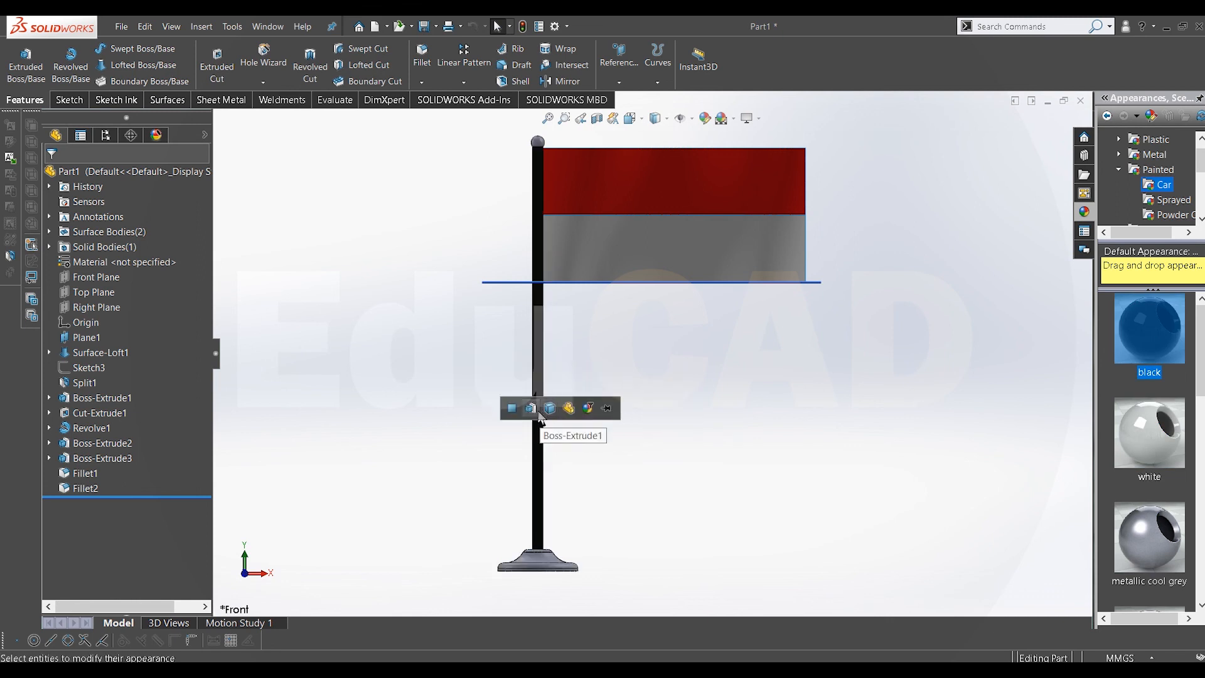
{"action": "left_click", "coordinate": [540, 418]}
- Apply the metallic gold car paint appearance to the flagpole's solid body, targeting it at the base
{"action": "middle_click_drag", "start_coordinate": [654, 358], "coordinate": [663, 441]}
{"action": "scroll", "coordinate": [1110, 401], "scroll_direction": "down", "scroll_amount": 3}
{"action": "left_click_drag", "start_coordinate": [1161, 509], "coordinate": [559, 567]}
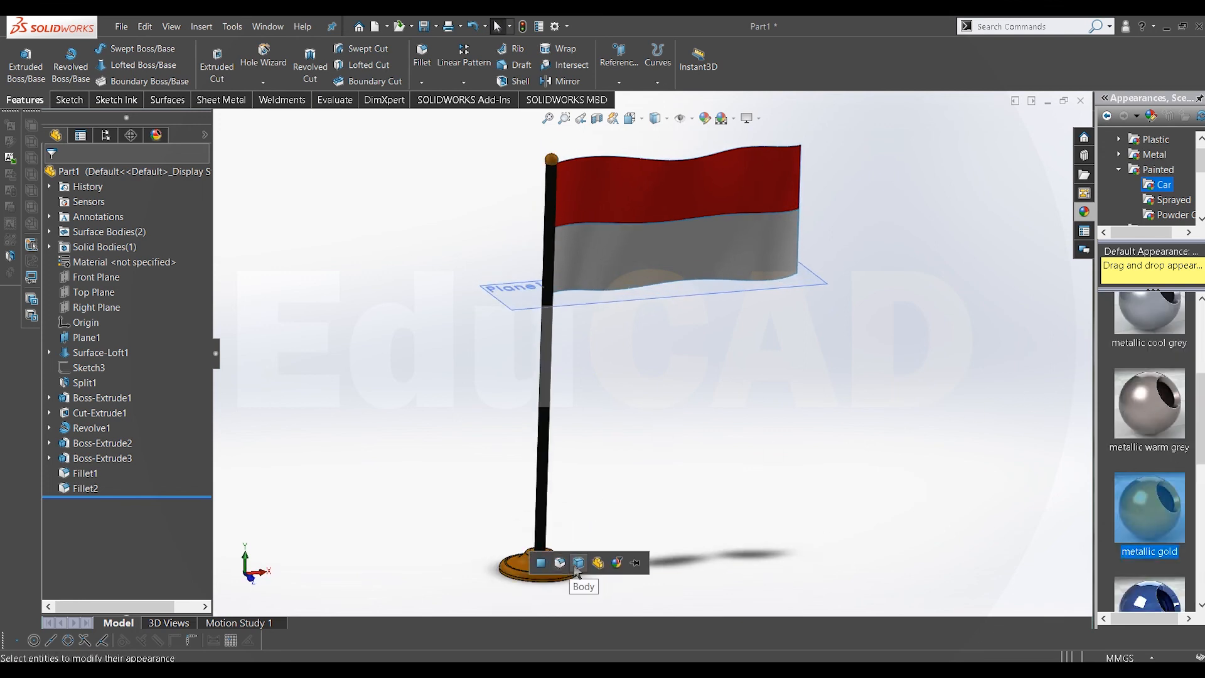
{"action": "left_click", "coordinate": [578, 565]}
{"action": "left_click_drag", "start_coordinate": [1152, 527], "coordinate": [787, 468]}
{"action": "middle_click_drag", "start_coordinate": [634, 435], "coordinate": [718, 169]}
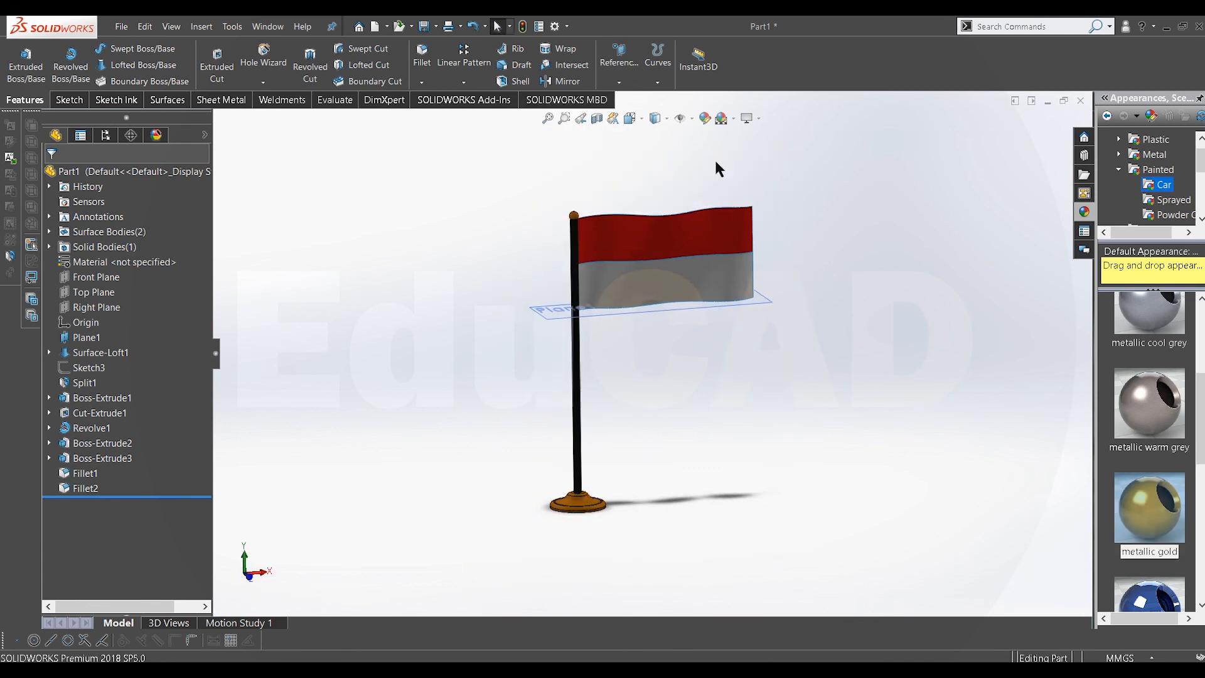
- Hide all reference item types and examine the finished flag and pole from several angles
{"action": "left_click", "coordinate": [679, 119]}
{"action": "scroll", "coordinate": [622, 393], "scroll_direction": "down", "scroll_amount": 2}
{"action": "middle_click_drag", "start_coordinate": [614, 369], "coordinate": [866, 233]}
{"action": "scroll", "coordinate": [628, 229], "scroll_direction": "down", "scroll_amount": 1}
{"action": "scroll", "coordinate": [701, 226], "scroll_direction": "up", "scroll_amount": 3}
{"action": "middle_click_drag", "start_coordinate": [702, 226], "coordinate": [614, 431]}
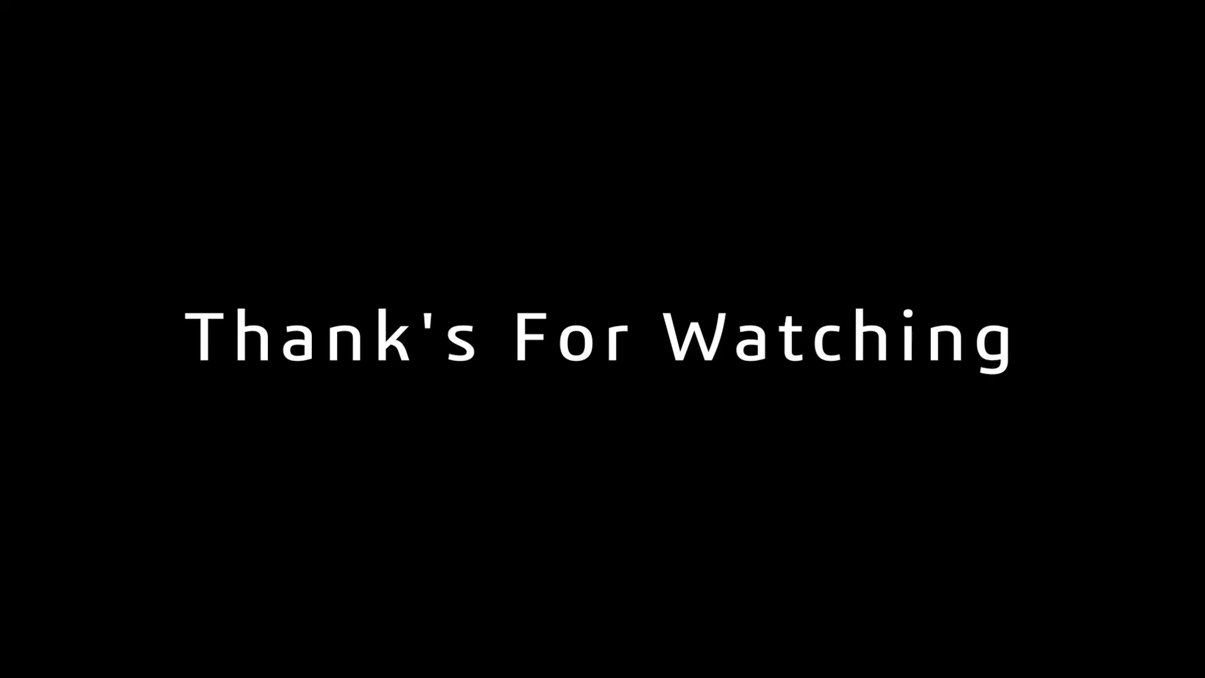